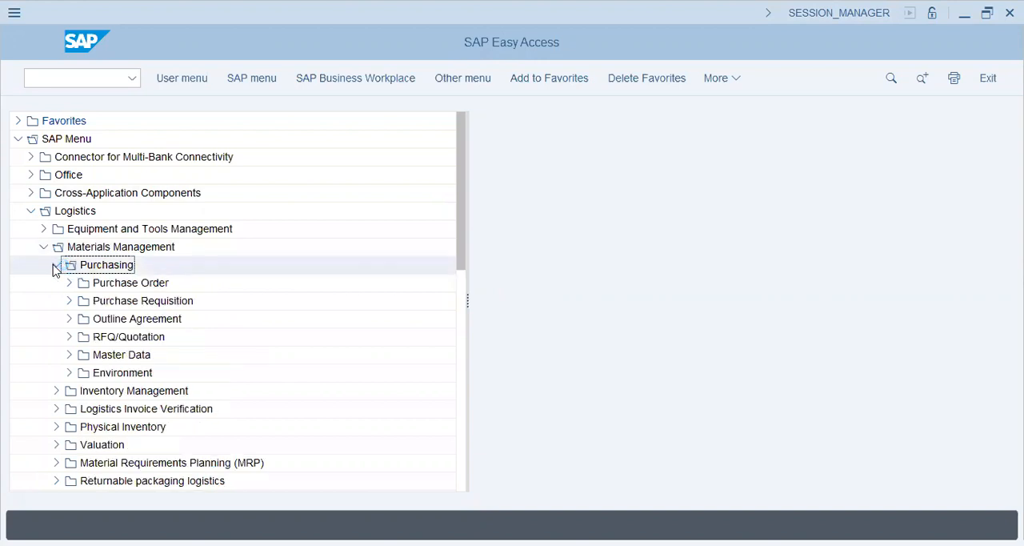
Collapse Purchasing and expand Material Master, Material and Create (General) to view the MM01 and MM11 transactions
click(54, 268)
click(56, 427)
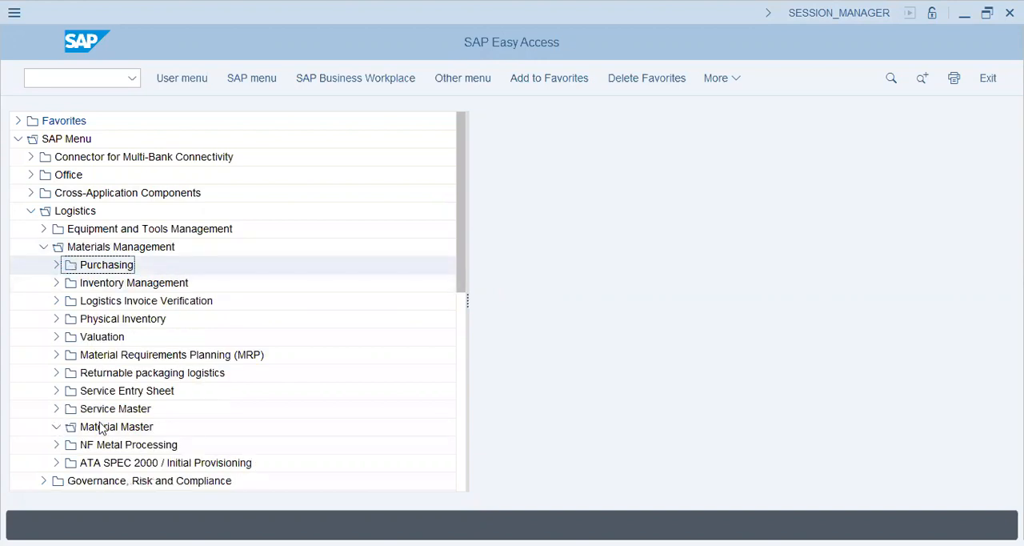
scroll(101, 428, down, 5)
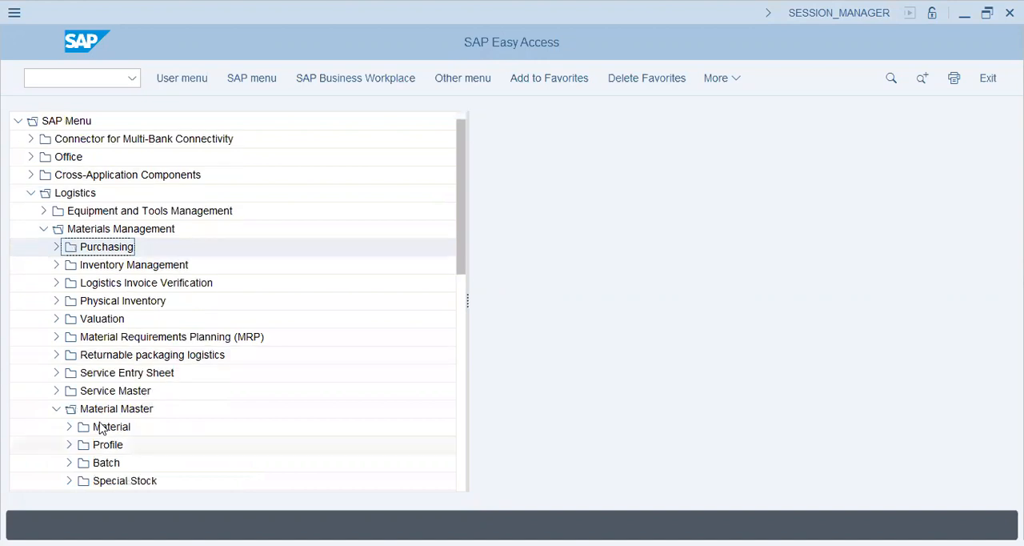
click(70, 356)
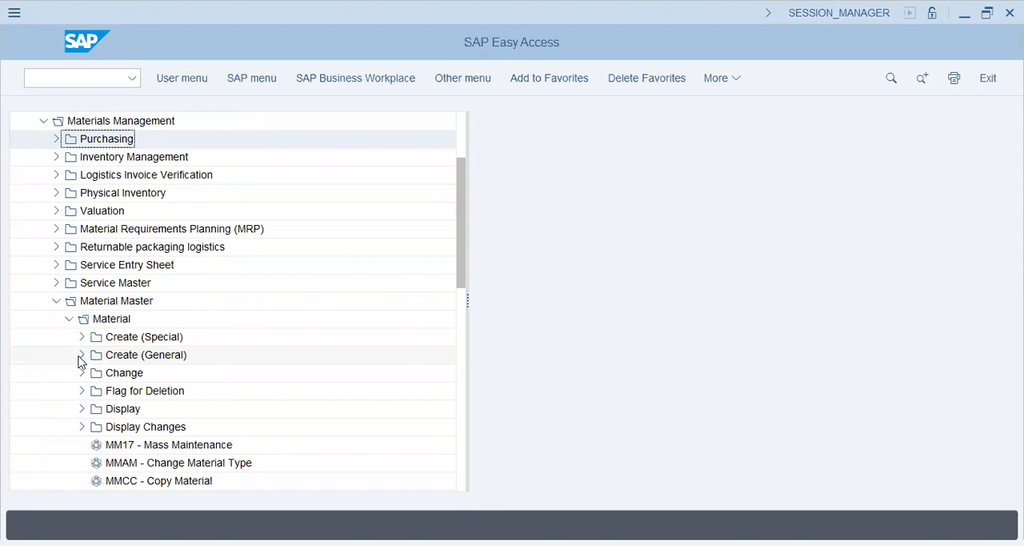
click(80, 355)
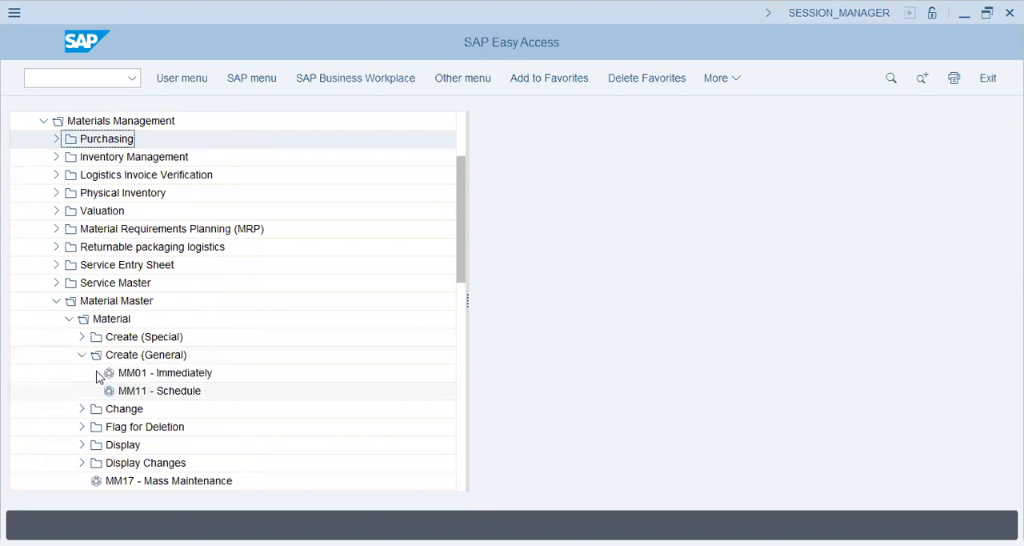
click(98, 374)
Expand Create (Special) under Material and look through its material-type transactions, from raw material to returnable packaging
click(81, 338)
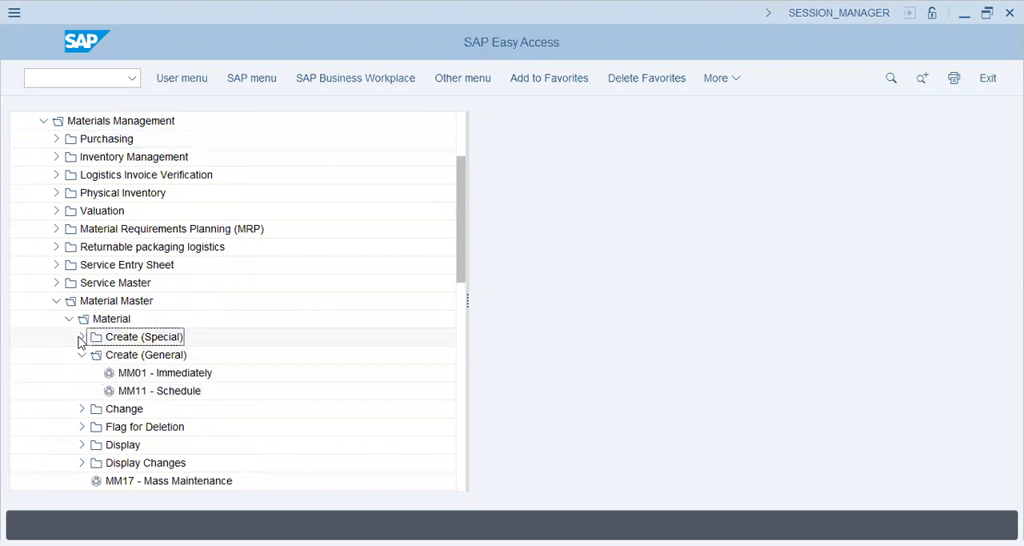
click(81, 341)
click(109, 284)
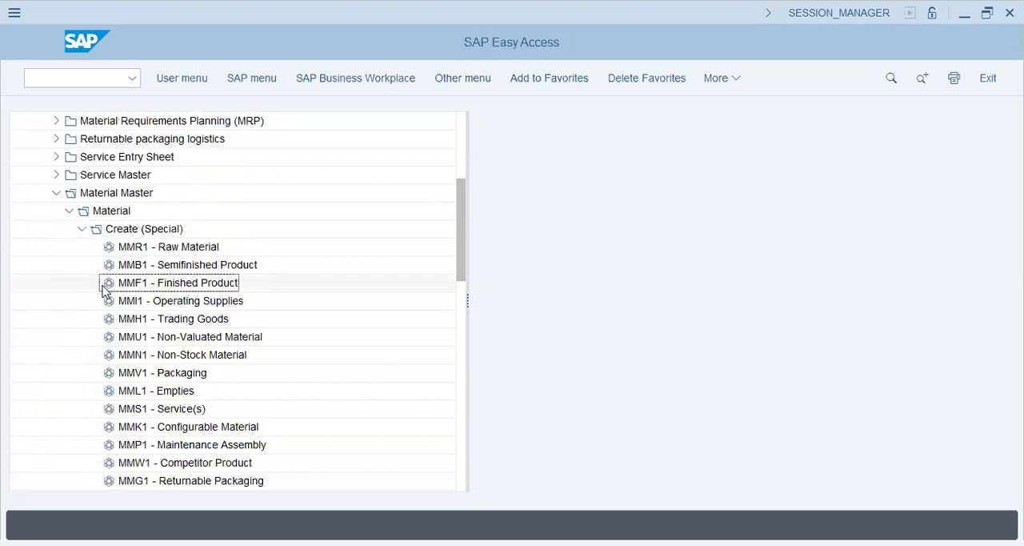
scroll(104, 288, down, 2)
scroll(104, 292, up, 1)
key(Up)
key(Up)
key(Down)
key(Down)
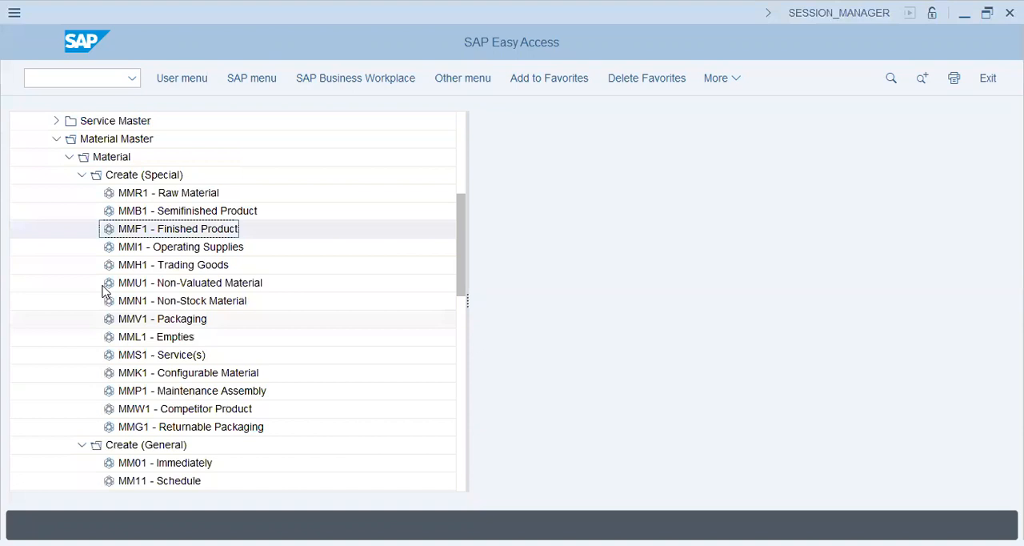
Collapse the Create folders and the whole Material Master branch in the menu tree
click(83, 176)
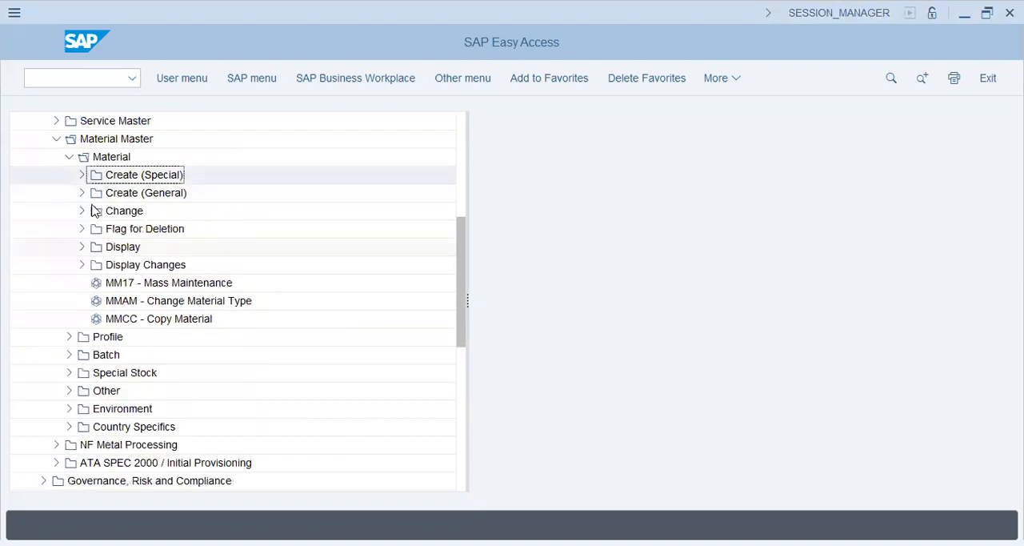
click(69, 156)
scroll(97, 218, up, 3)
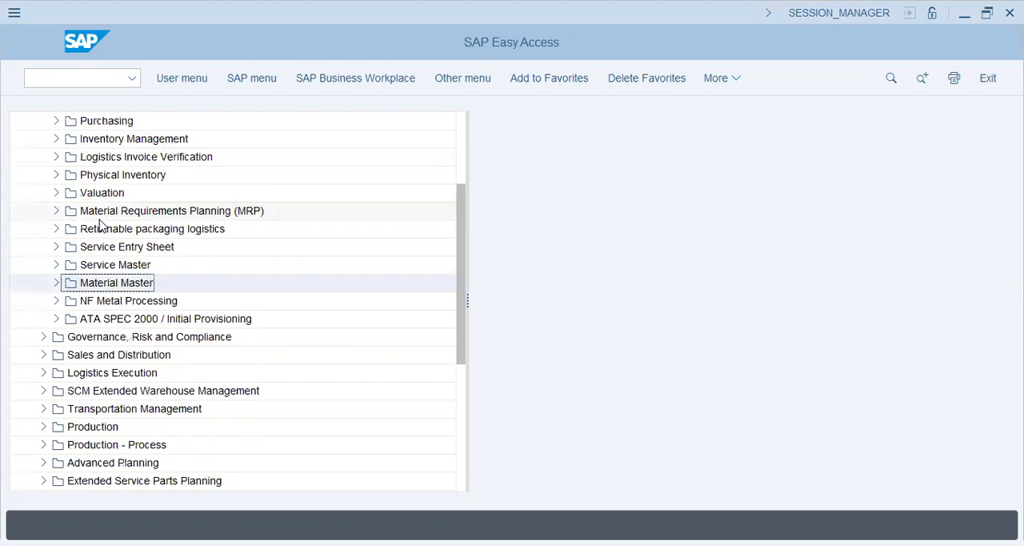
Open transaction ME21N - Vendor/Supplying Plant Known from the Create folder of Purchase Order under Purchasing
click(56, 193)
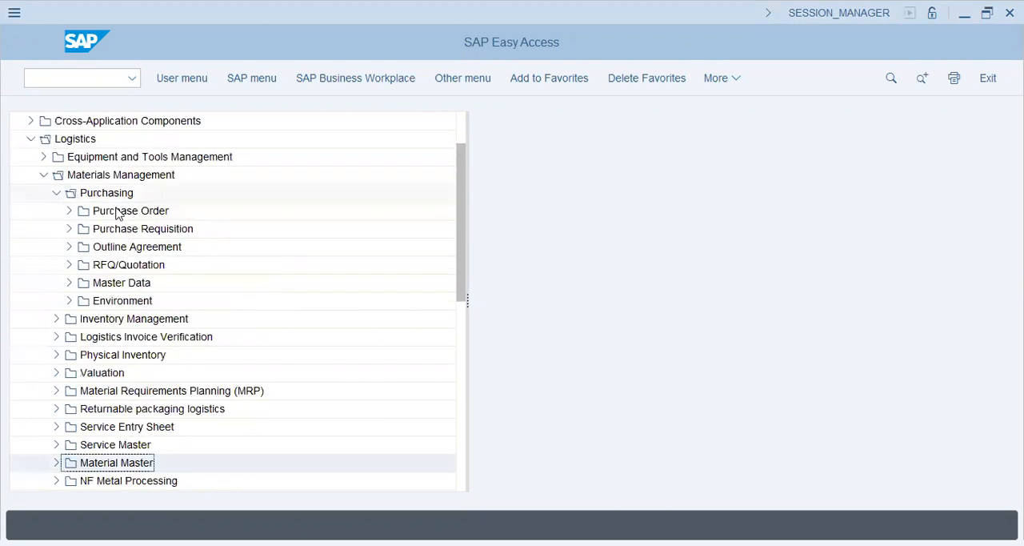
click(122, 211)
click(68, 211)
click(80, 230)
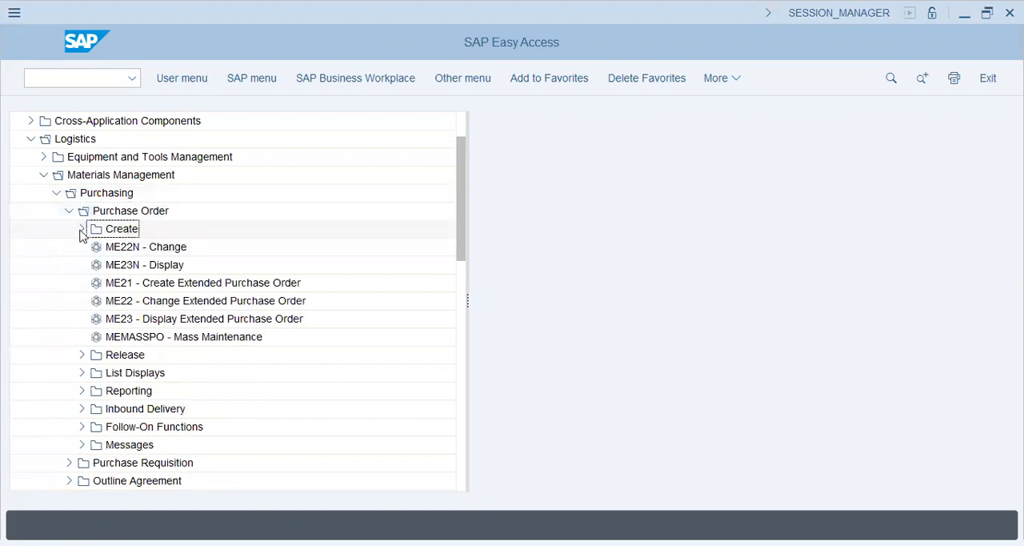
click(122, 249)
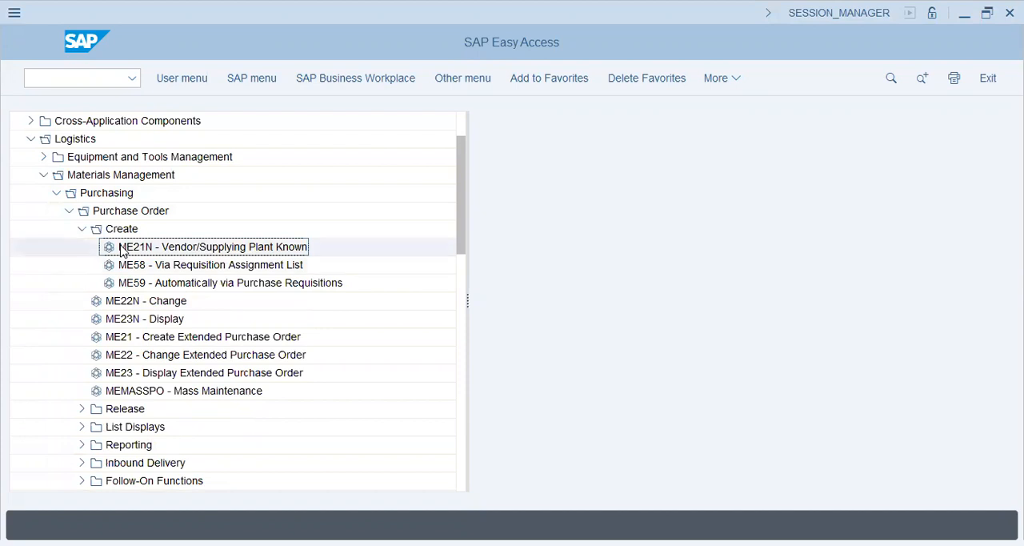
double_click(122, 250)
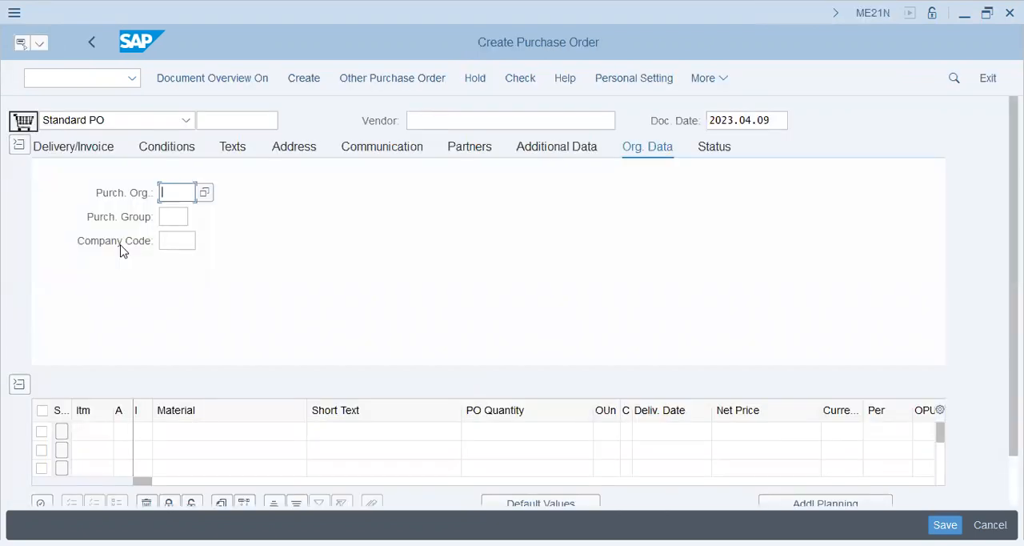
Examine the purchase order's header sections one by one, from Delivery/Invoice through Conditions, Address and Additional Data to Status
click(106, 153)
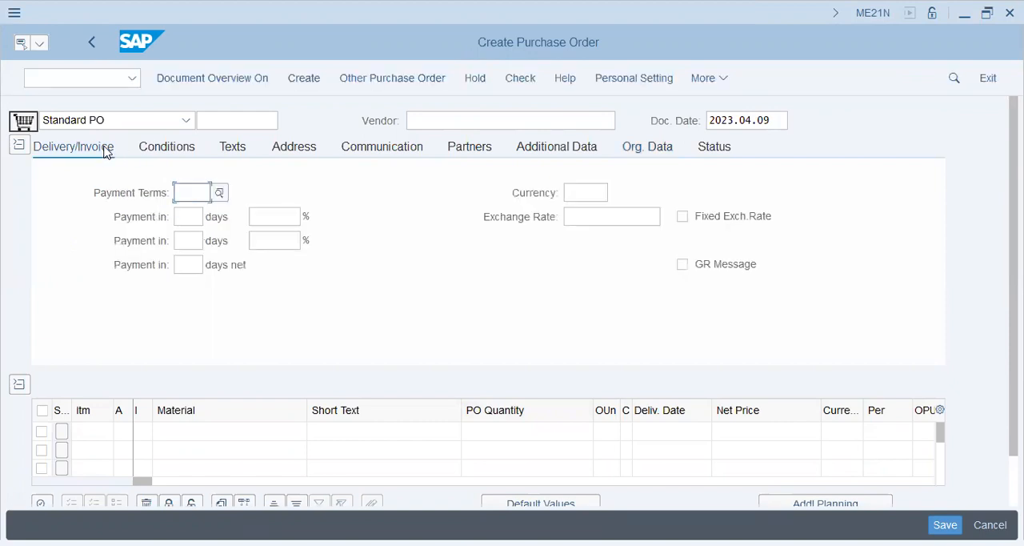
click(106, 152)
key(ctrl+Page_Down)
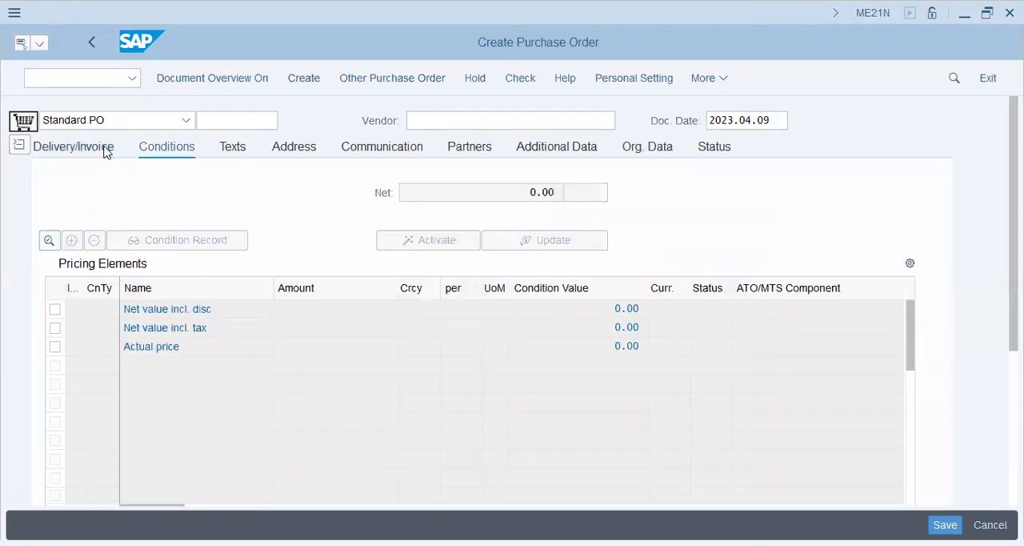
key(ctrl+Page_Down)
key(ctrl+Page_Down)
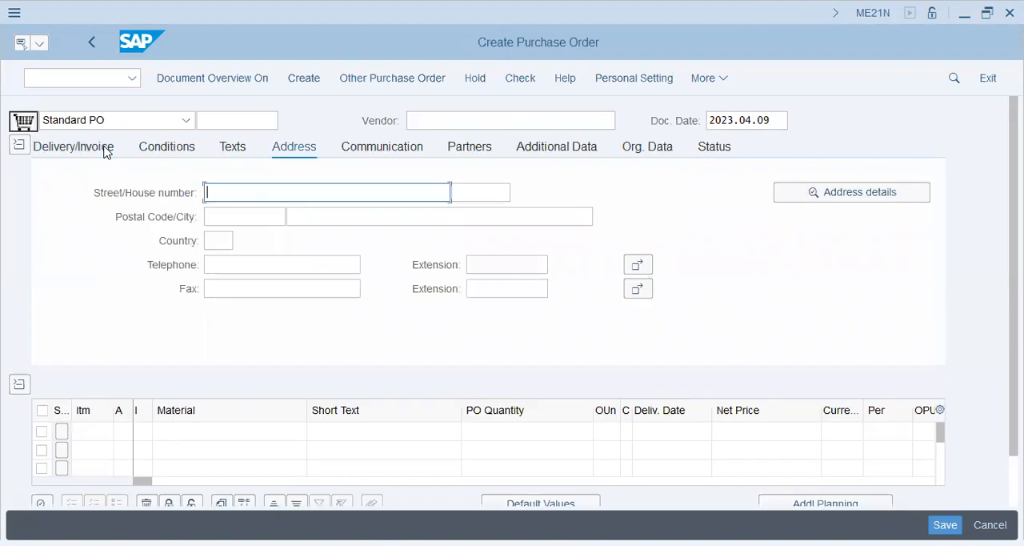
key(ctrl+Page_Down)
key(ctrl+Page_Down)
key(ctrl+Page_Down)
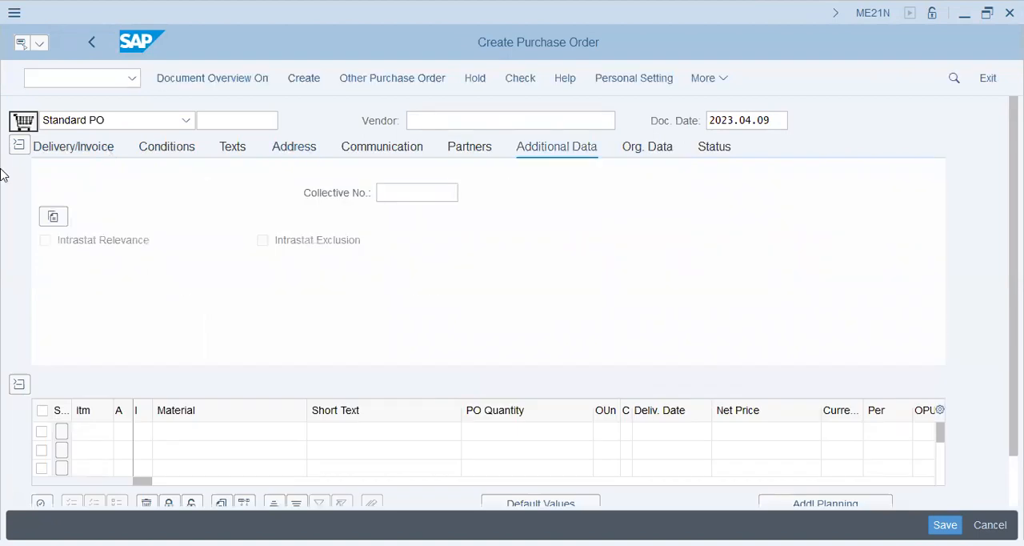
key(ctrl+Page_Down)
key(ctrl+Page_Down)
Collapse the purchase order header and step through the item overview columns, including Material, Short Text and PO Quantity
key(ctrl+F2)
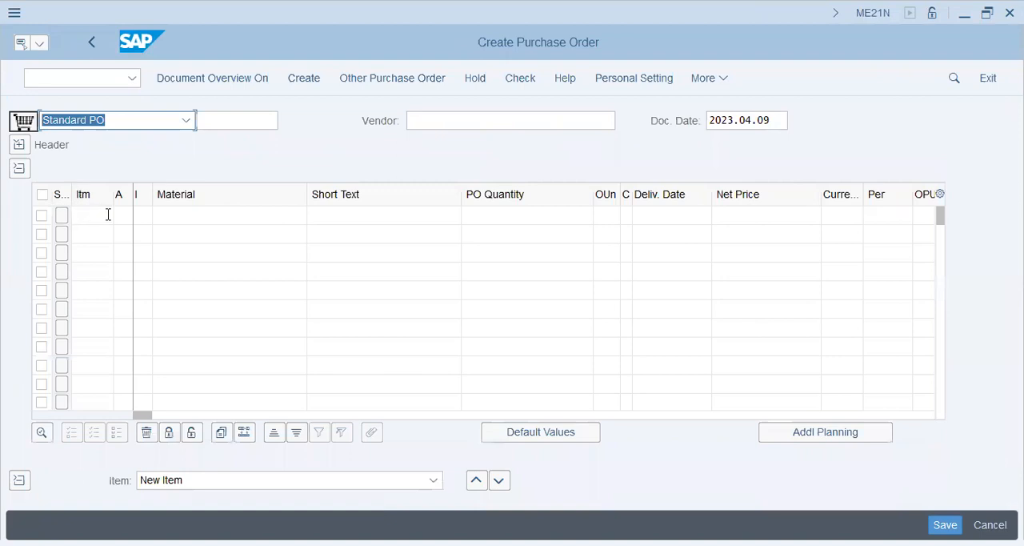
click(108, 214)
key(Tab)
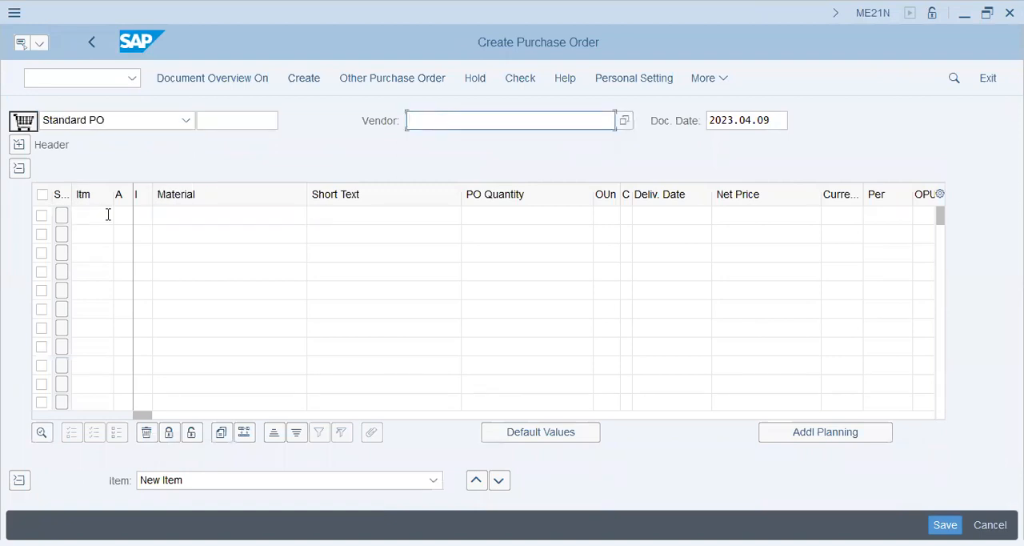
click(108, 215)
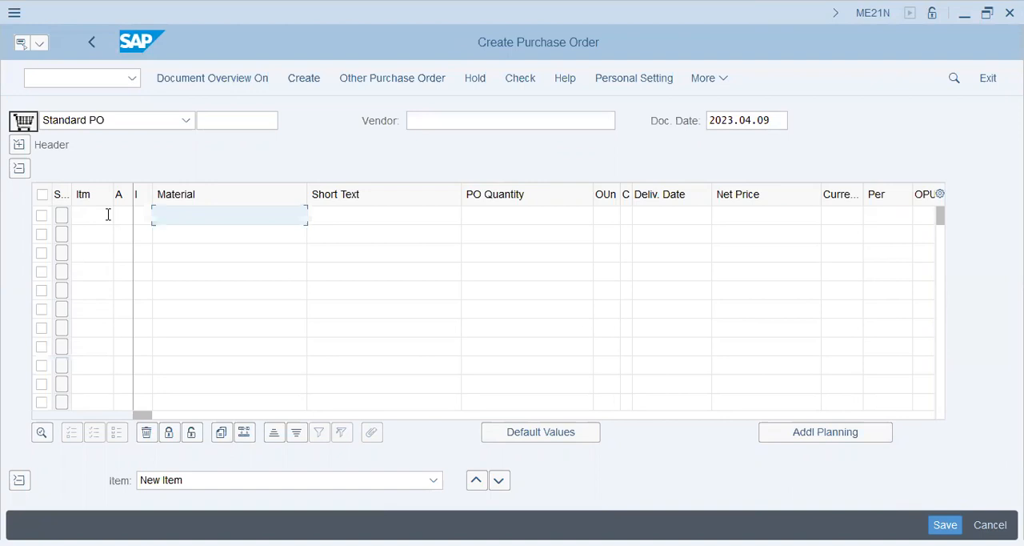
key(Tab)
key(Tab)
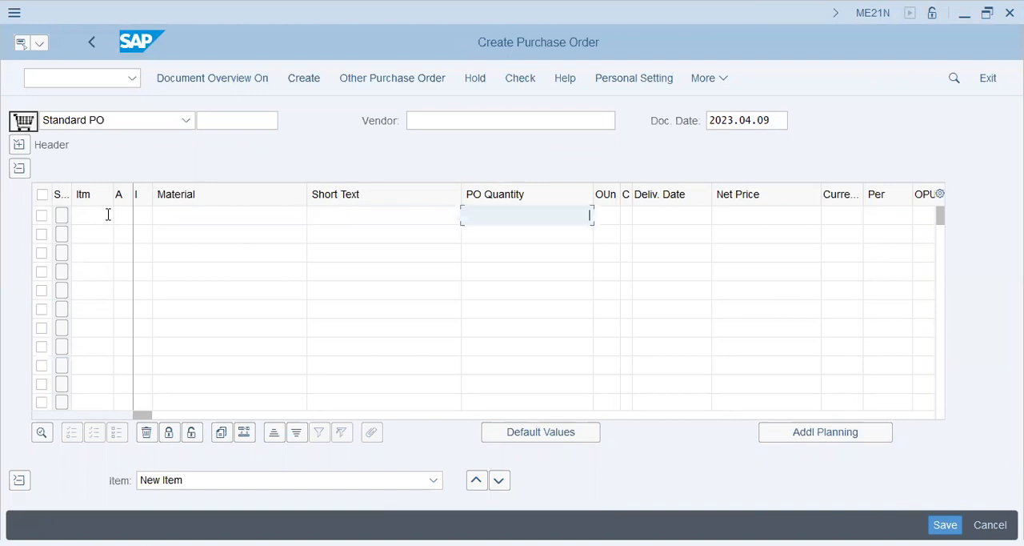
key(Tab)
key(Tab)
Collapse the item overview and leave the purchase order for SAP Easy Access with the command /n
click(19, 168)
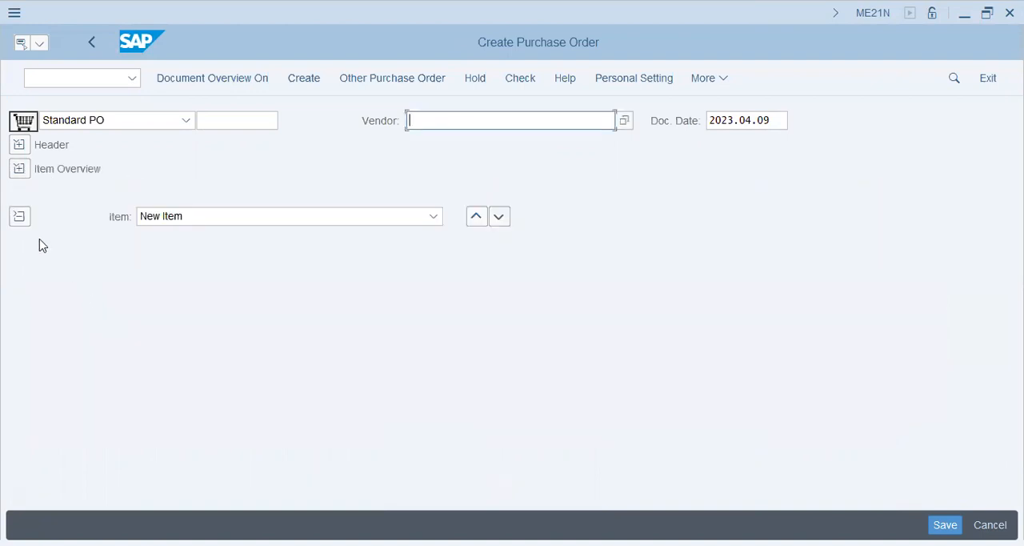
click(73, 76)
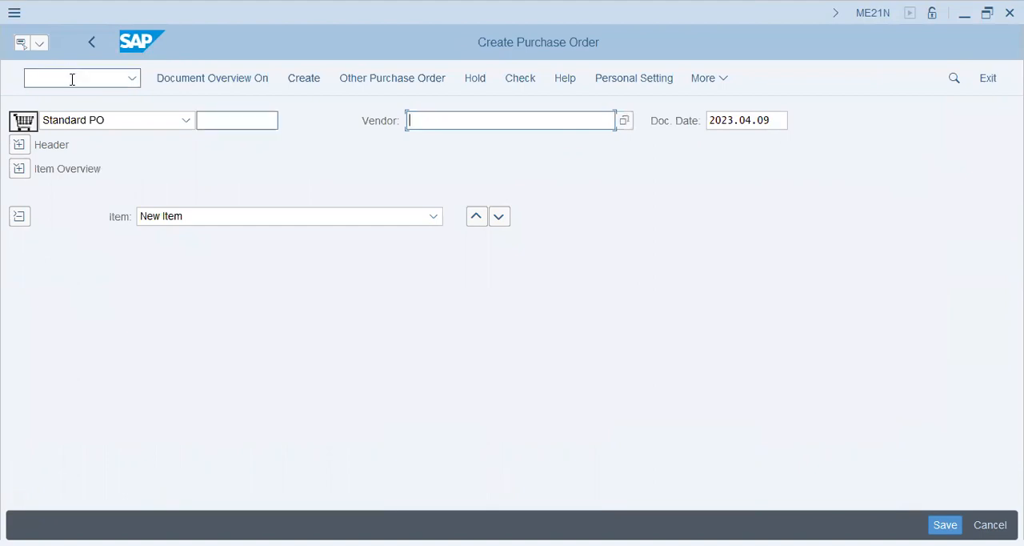
text(/n)
key(Return)
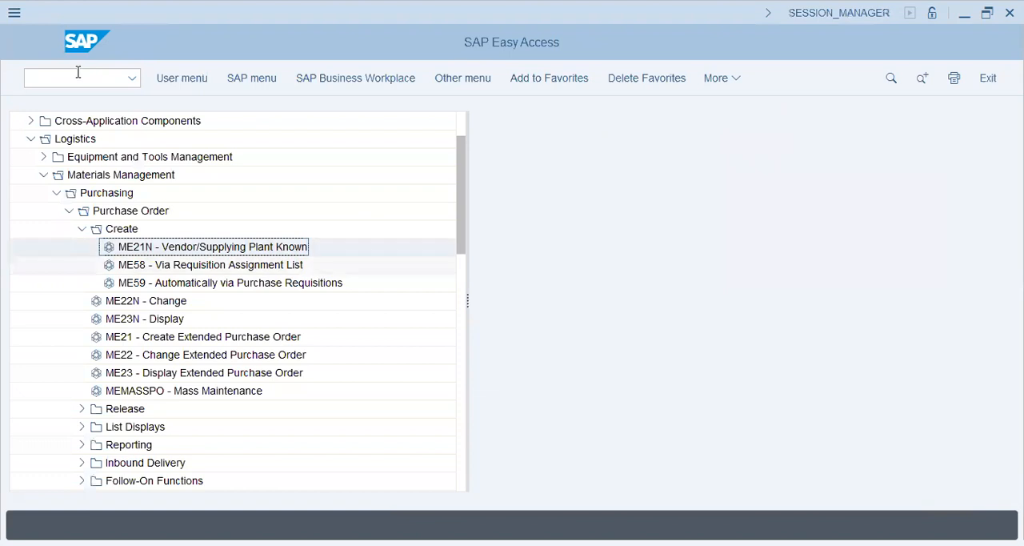
Collapse the Purchase Order folder, expand Purchase Requisition and look through its ME51N, ME52N and ME53N transactions
click(81, 230)
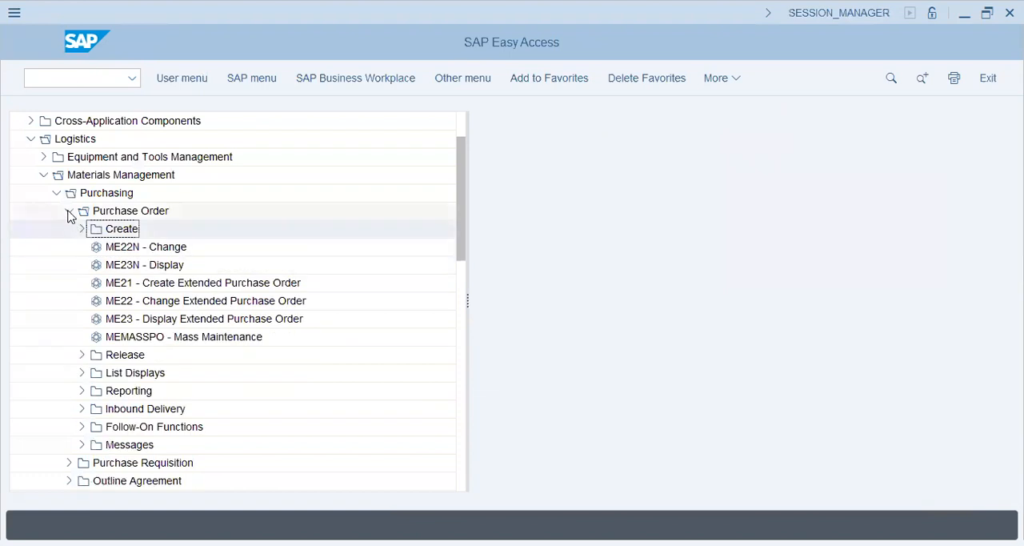
click(68, 212)
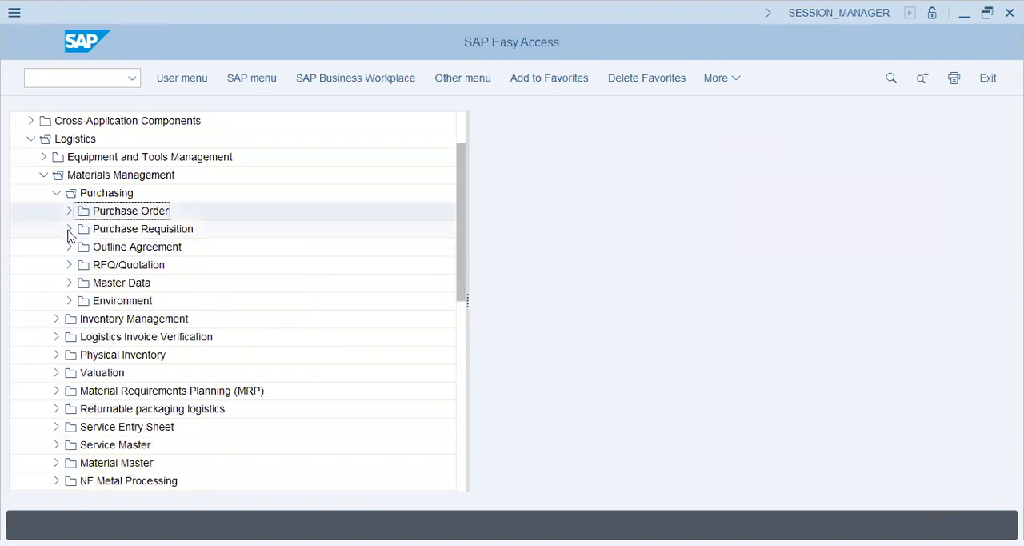
click(68, 228)
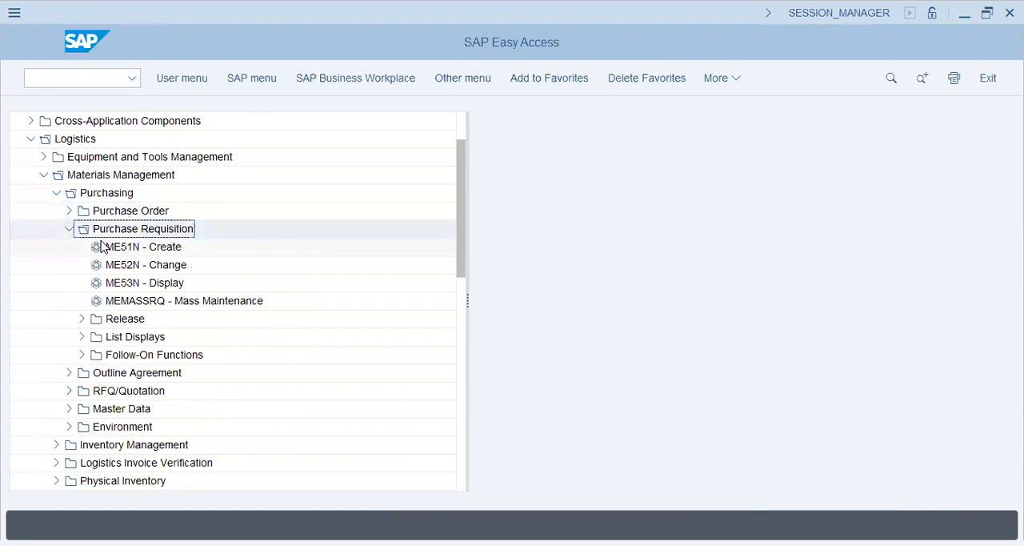
key(Down)
key(Down)
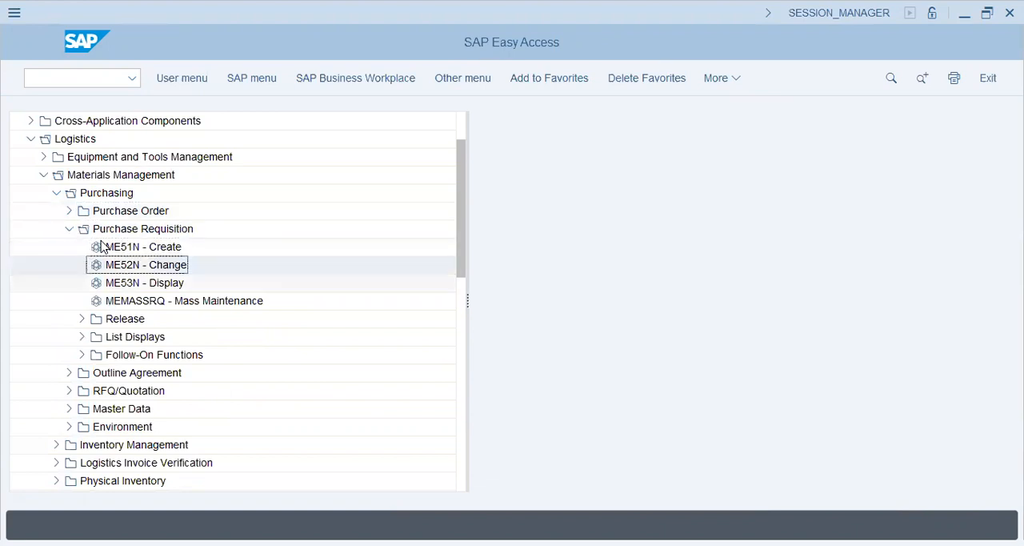
key(Down)
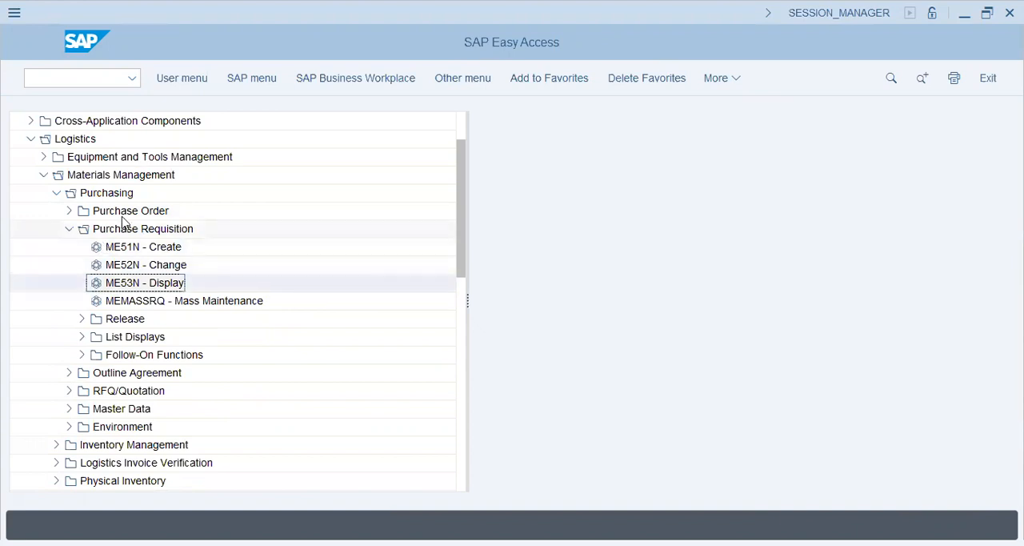
Revisit the Purchase Order and Purchase Requisition entries, collapse Purchase Requisition and select the RFQ/Quotation folder
click(122, 216)
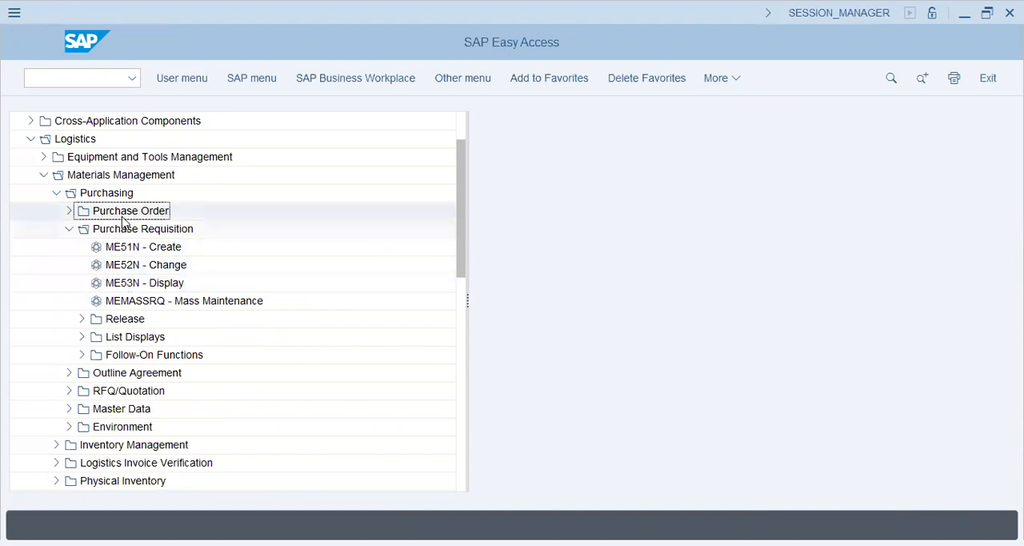
key(Down)
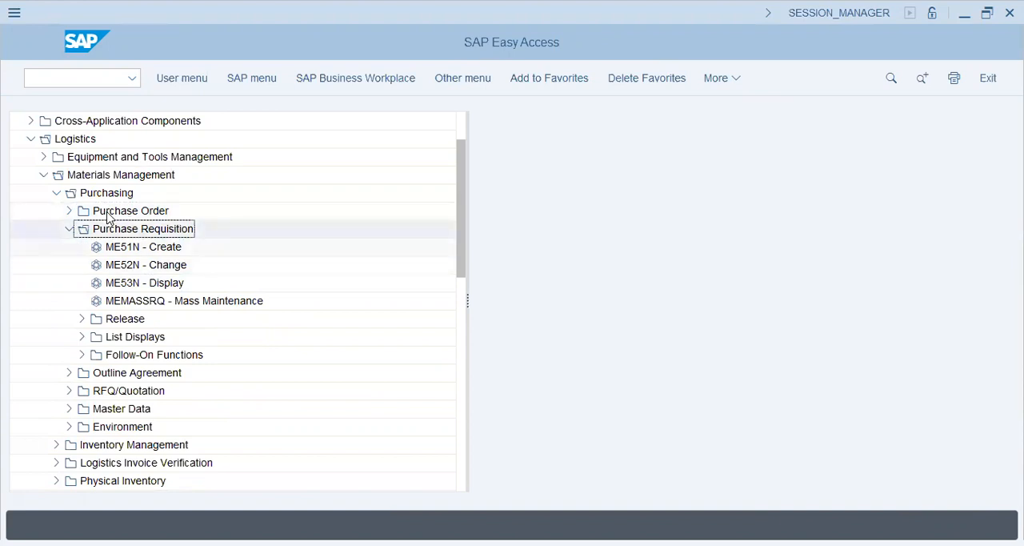
key(Down)
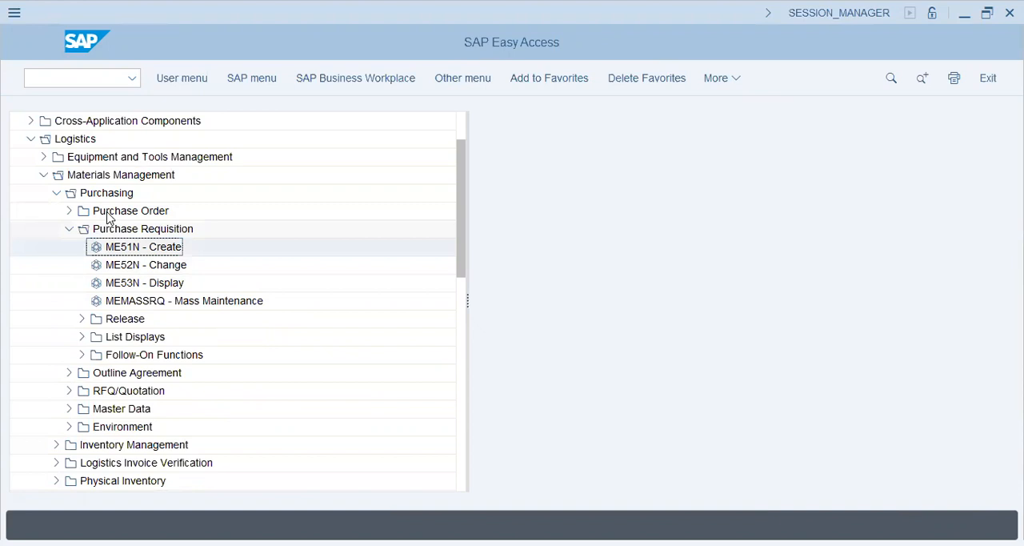
click(110, 216)
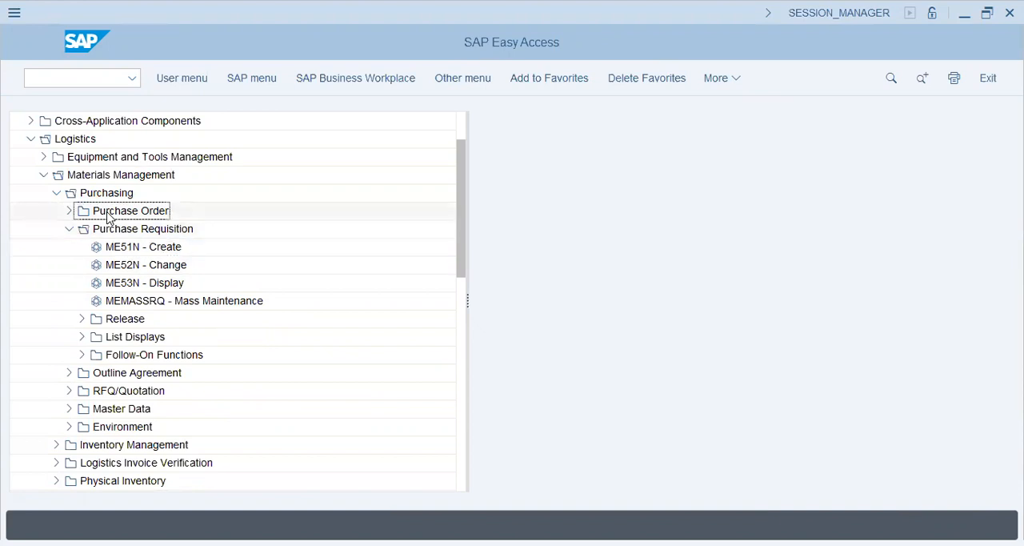
click(68, 229)
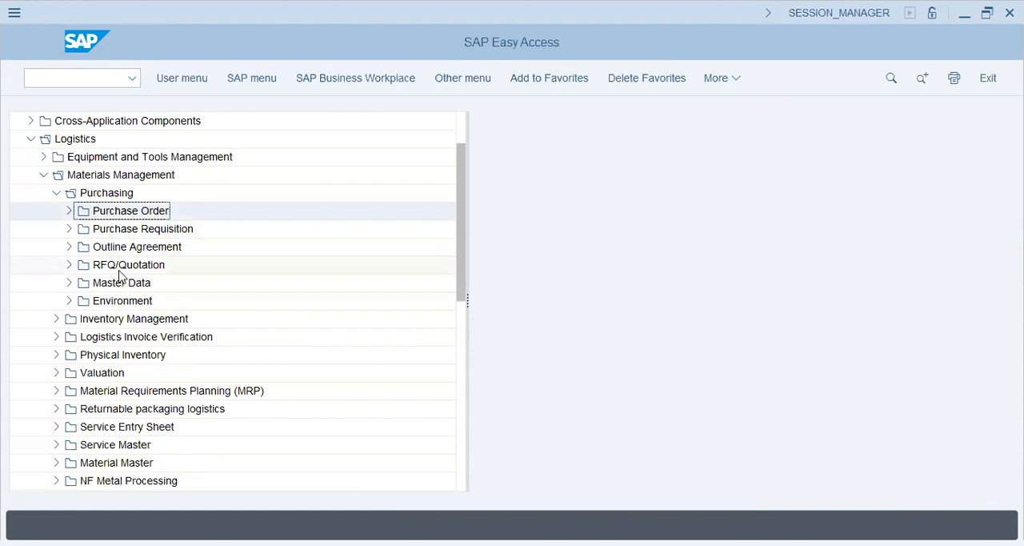
click(118, 270)
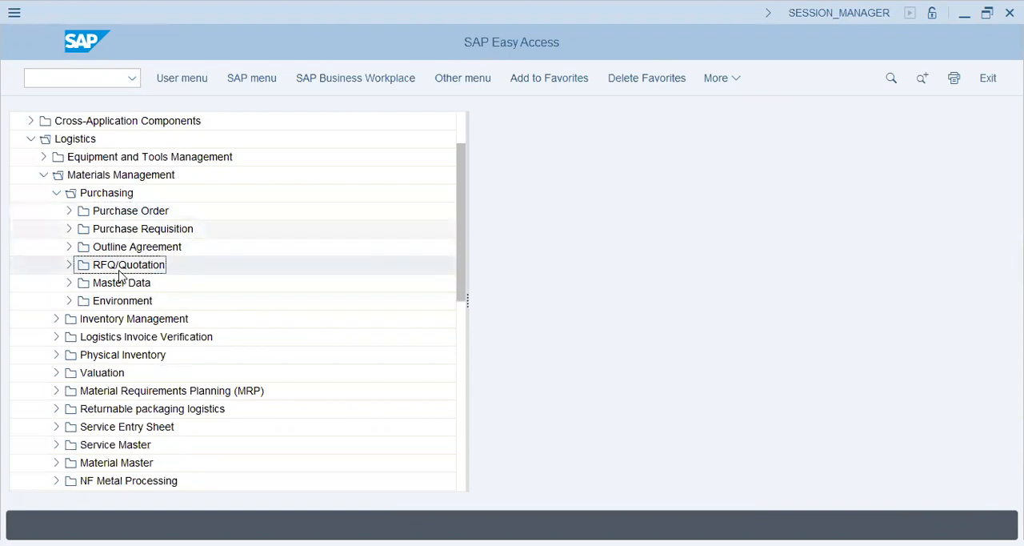
Move through the Purchasing subfolders, look through the Request for Quotation transactions under RFQ/Quotation, and collapse RFQ/Quotation
key(Up)
key(Up)
key(Down)
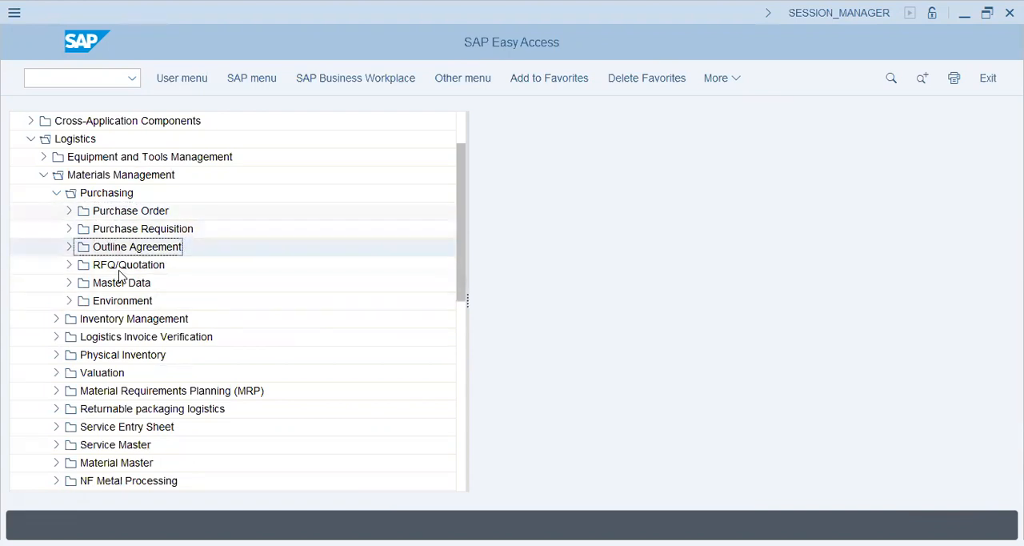
key(Down)
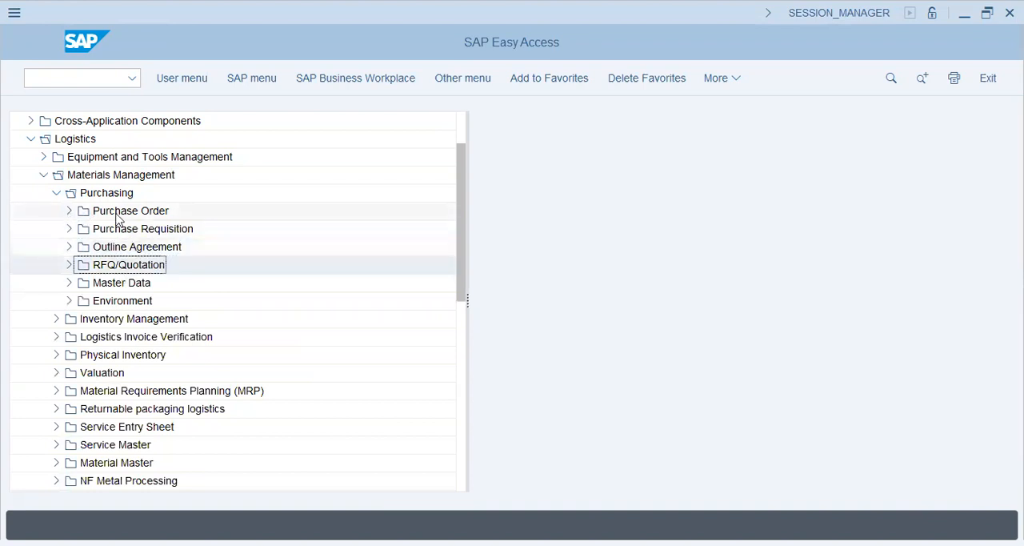
click(71, 216)
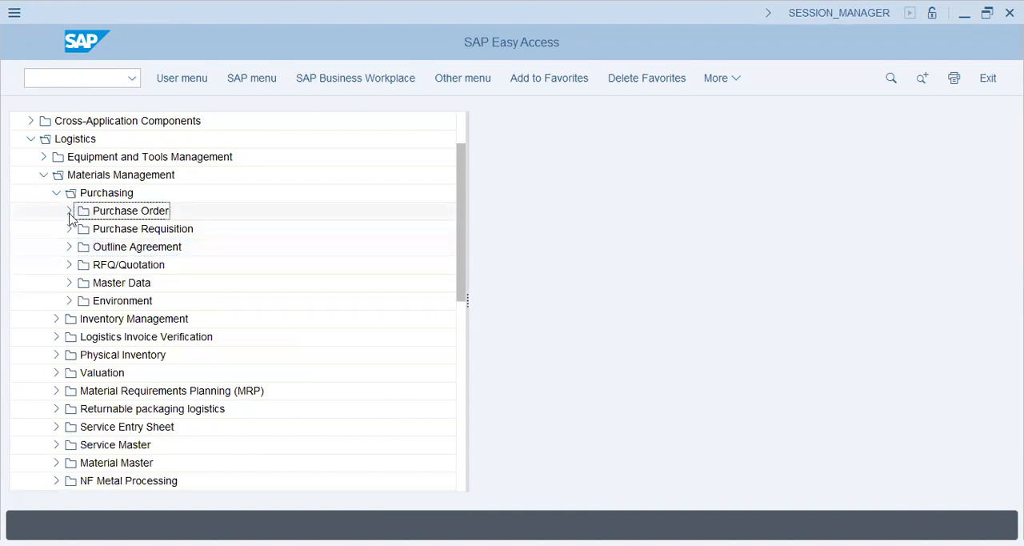
click(68, 266)
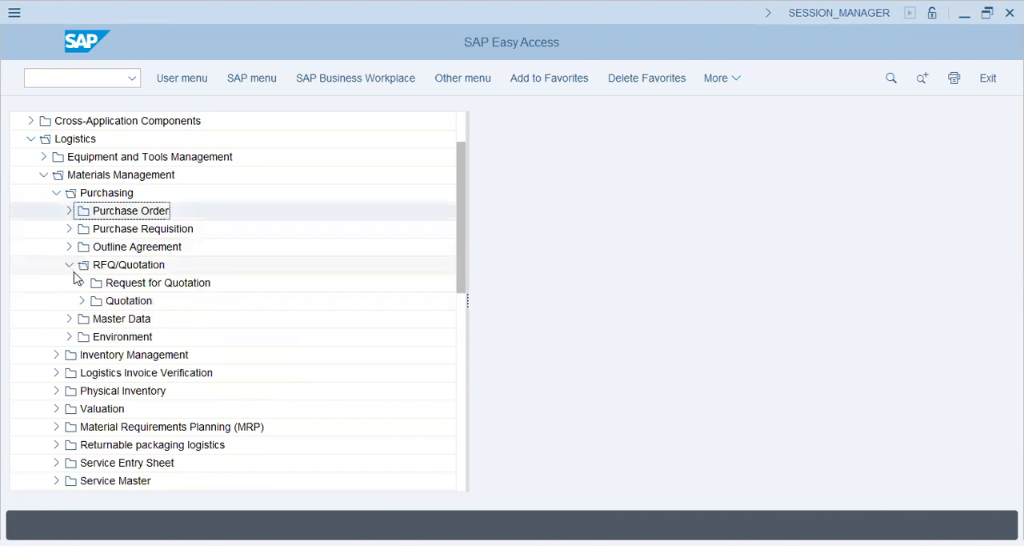
click(82, 284)
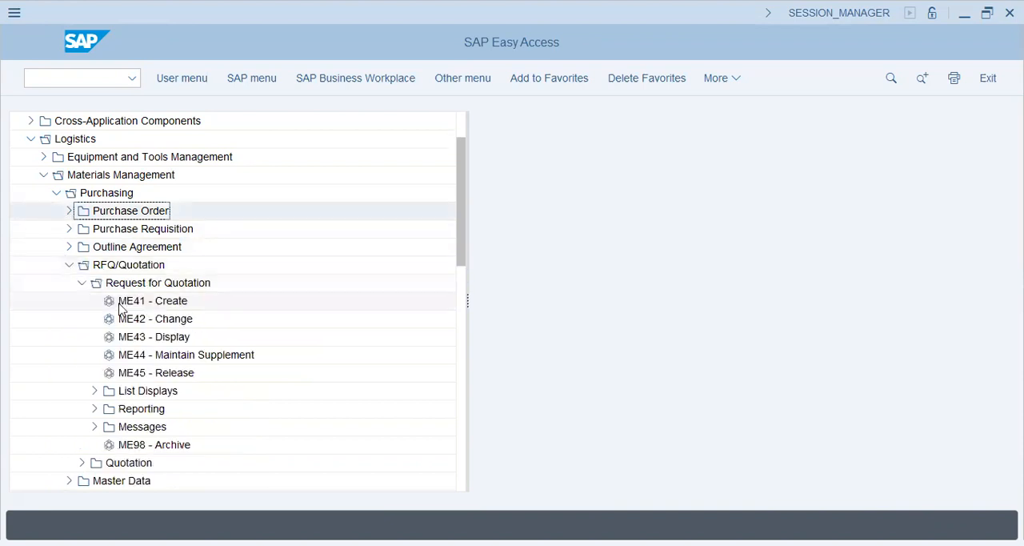
click(69, 265)
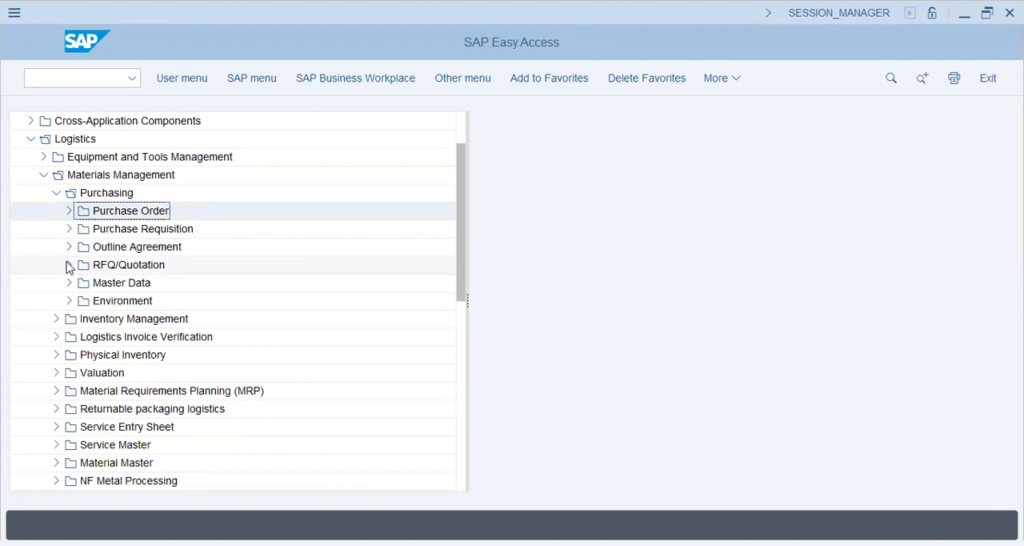
Expand the Purchase Requisition folder and open the ME51N - Create transaction
click(69, 229)
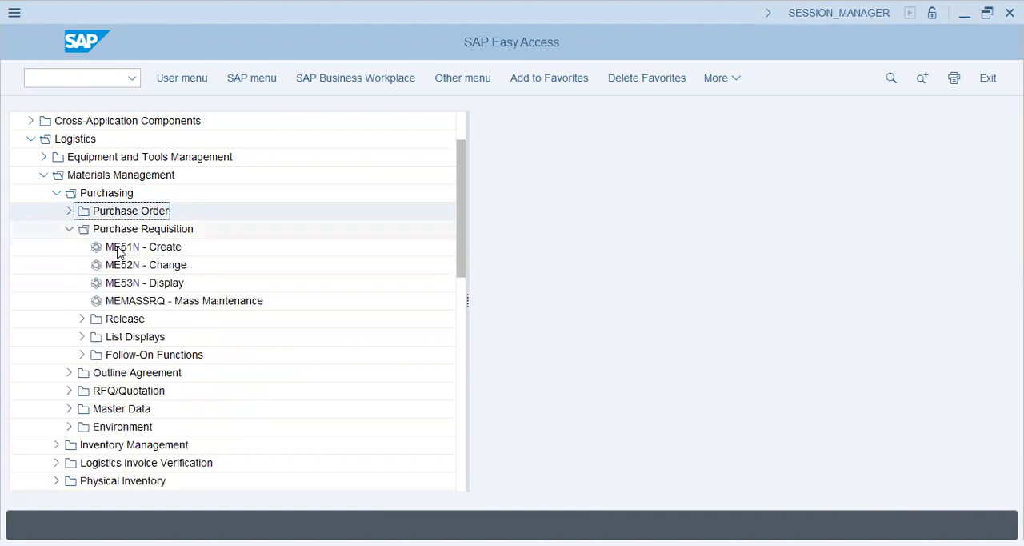
click(119, 250)
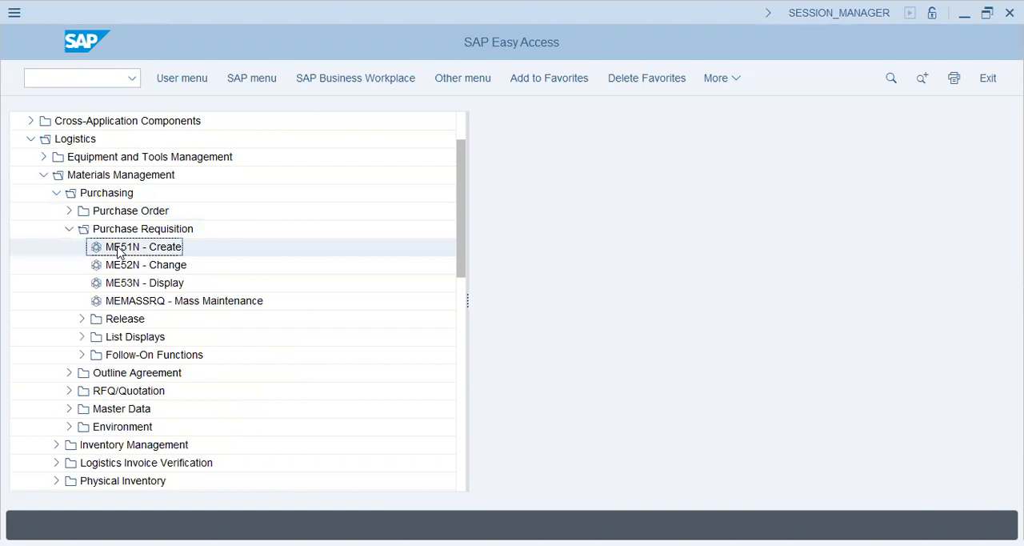
double_click(118, 250)
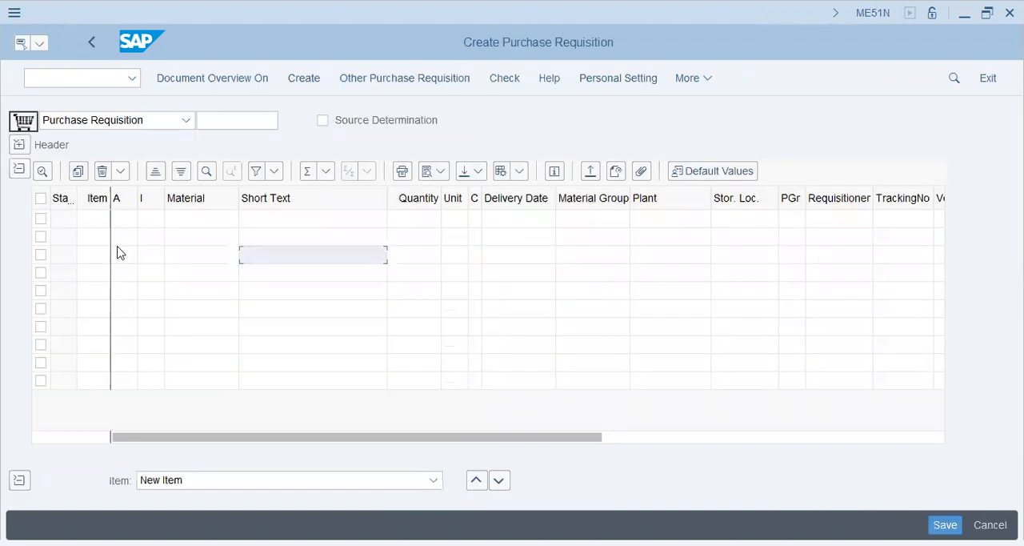
View the header note and item overview sections of the new purchase requisition and return to SAP Easy Access
click(18, 169)
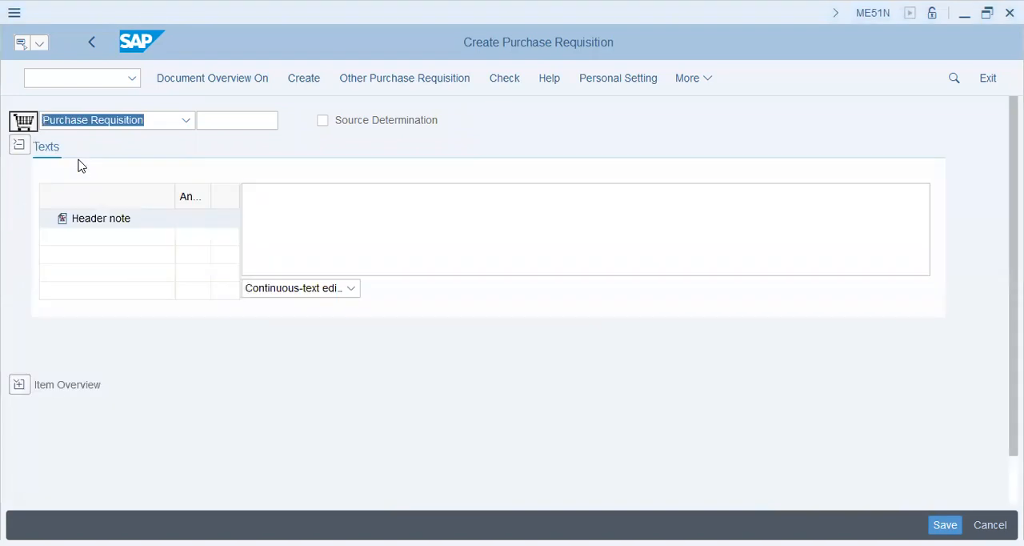
click(16, 391)
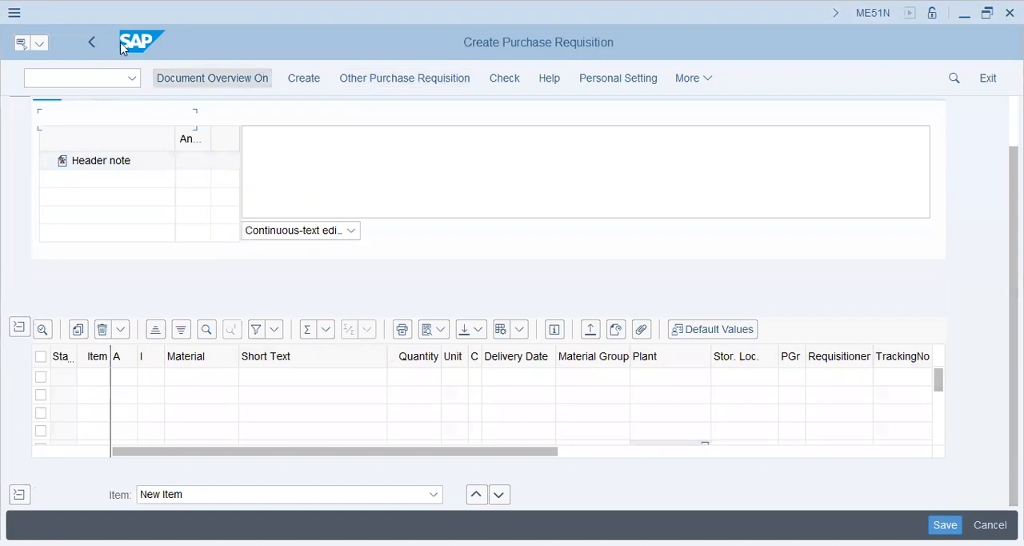
click(96, 40)
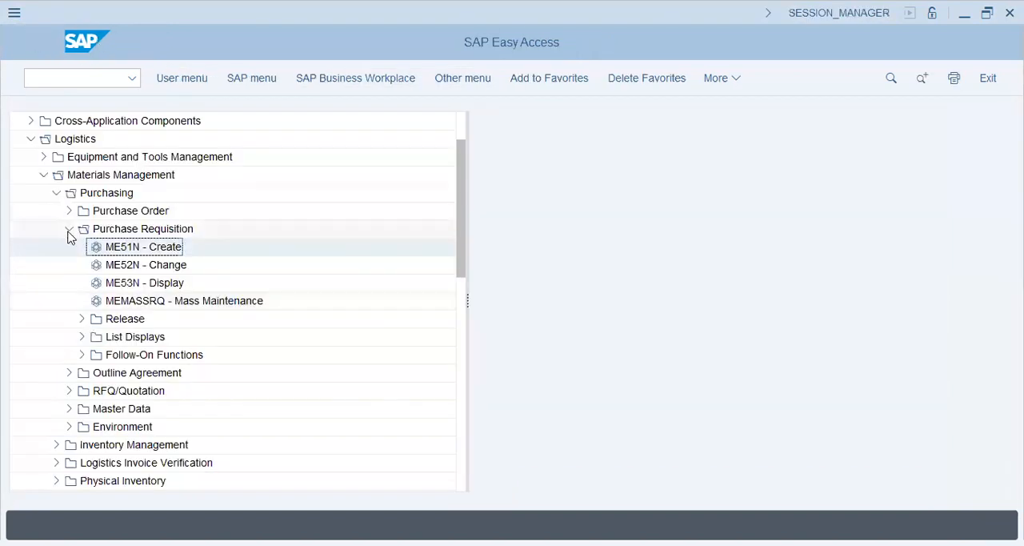
Collapse Purchase Requisition, expand RFQ/Quotation and open the ME41 - Create transaction
click(69, 229)
click(69, 265)
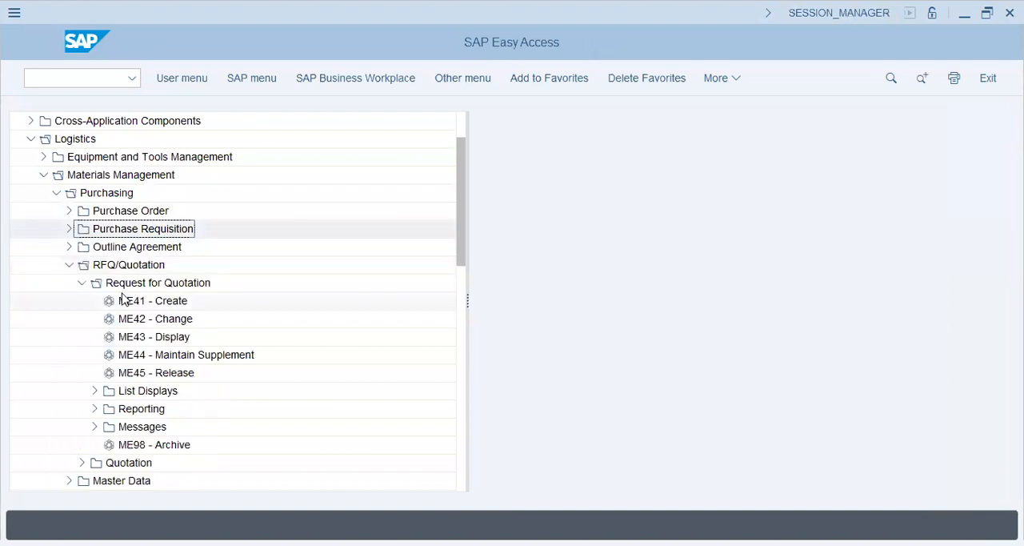
click(123, 300)
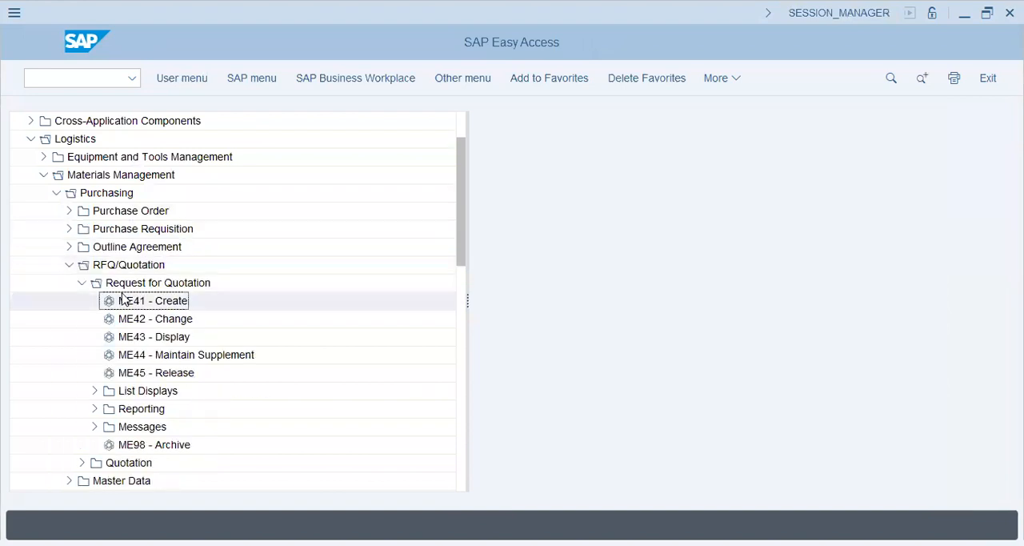
double_click(122, 301)
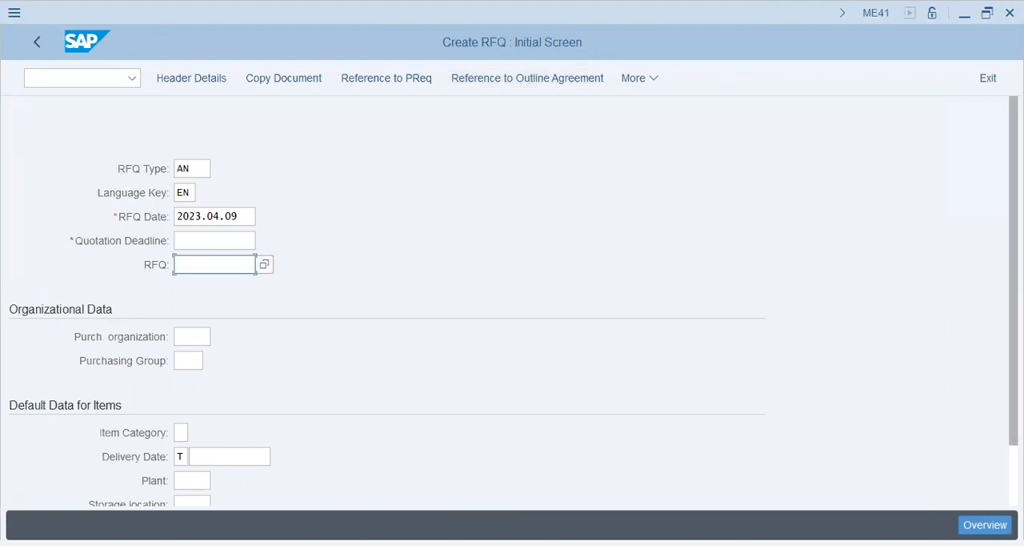
Step through the organizational data and default item data fields of the RFQ initial screen, and exit to SAP Easy Access
scroll(512, 305, down, 2)
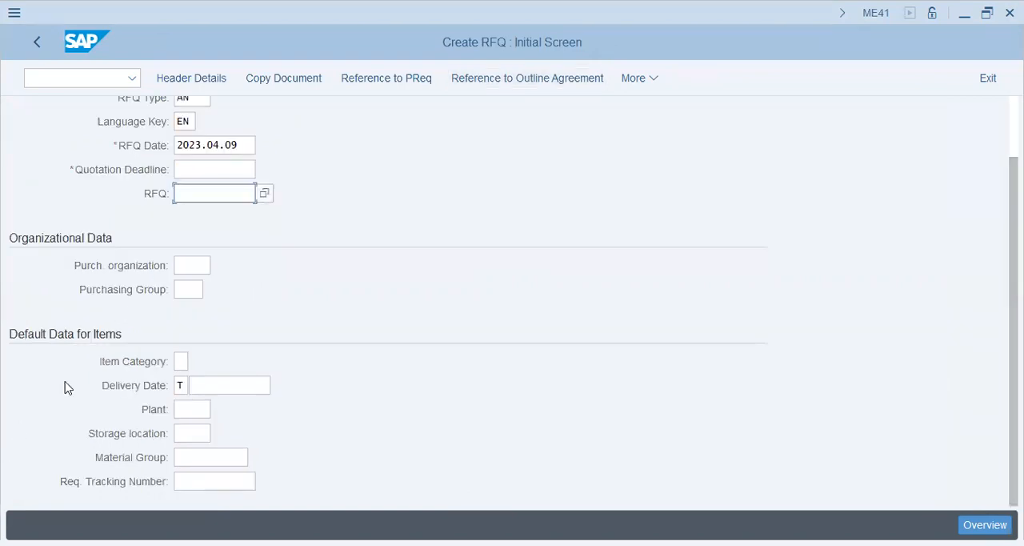
key(Tab)
key(Tab)
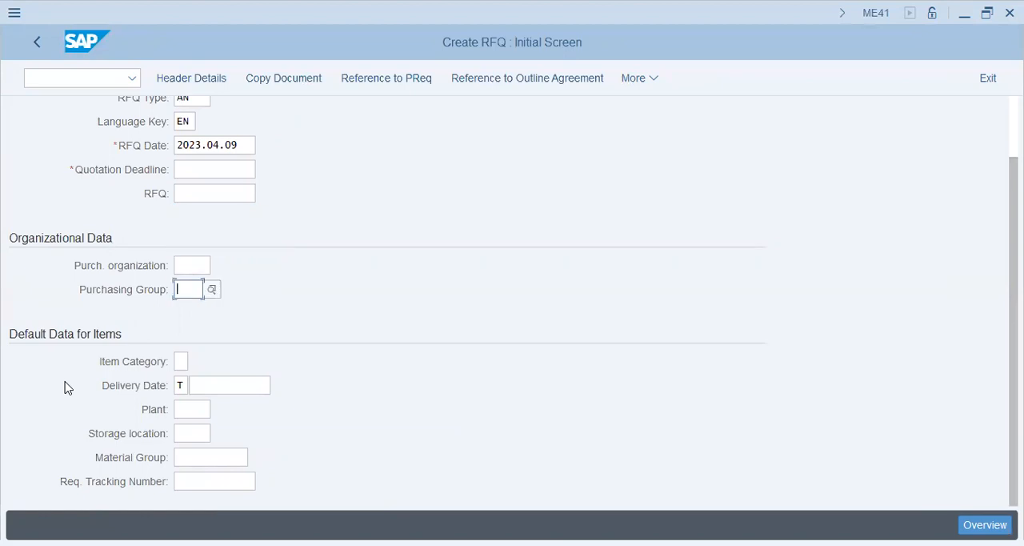
key(shift+Tab)
key(Tab)
key(shift+Tab)
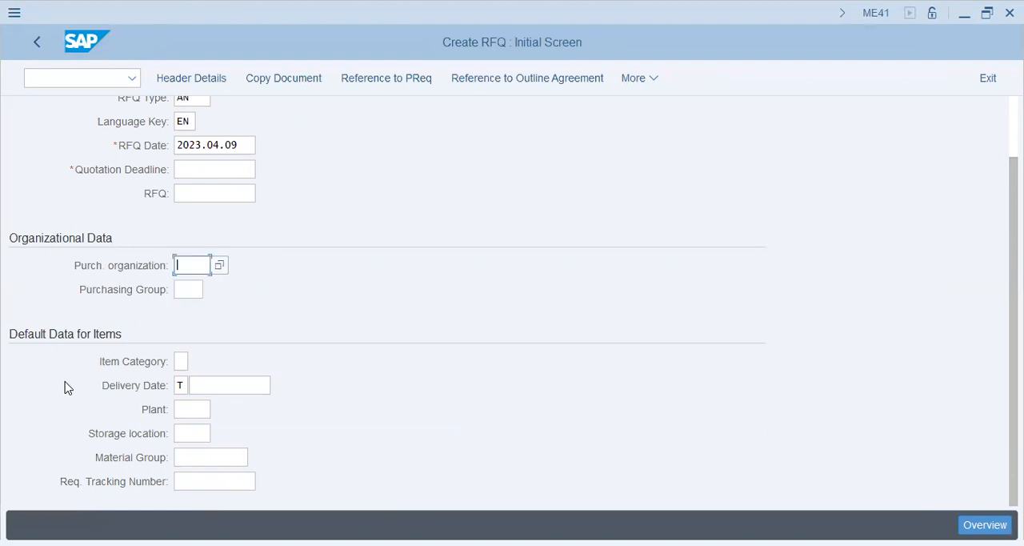
key(Tab)
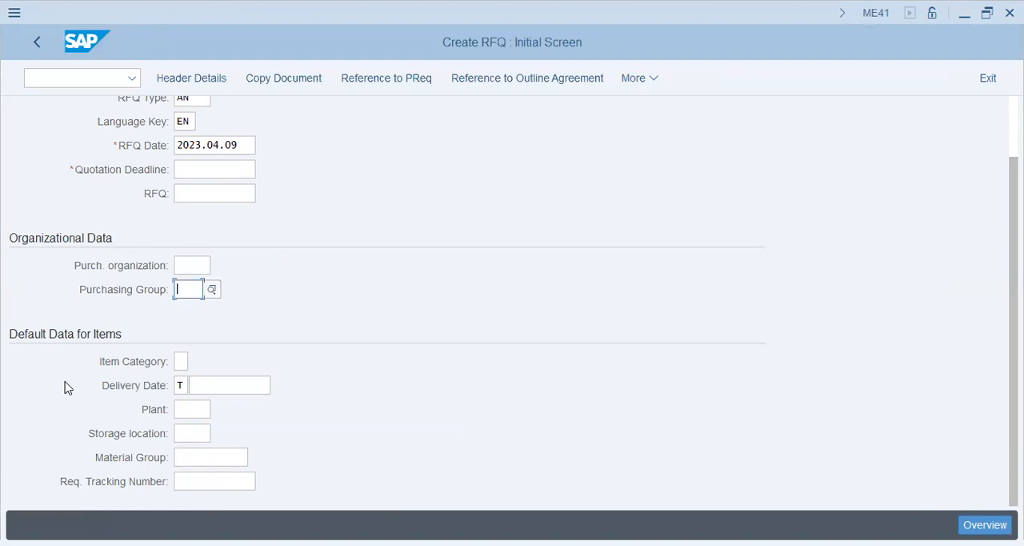
key(Tab)
key(Tab)
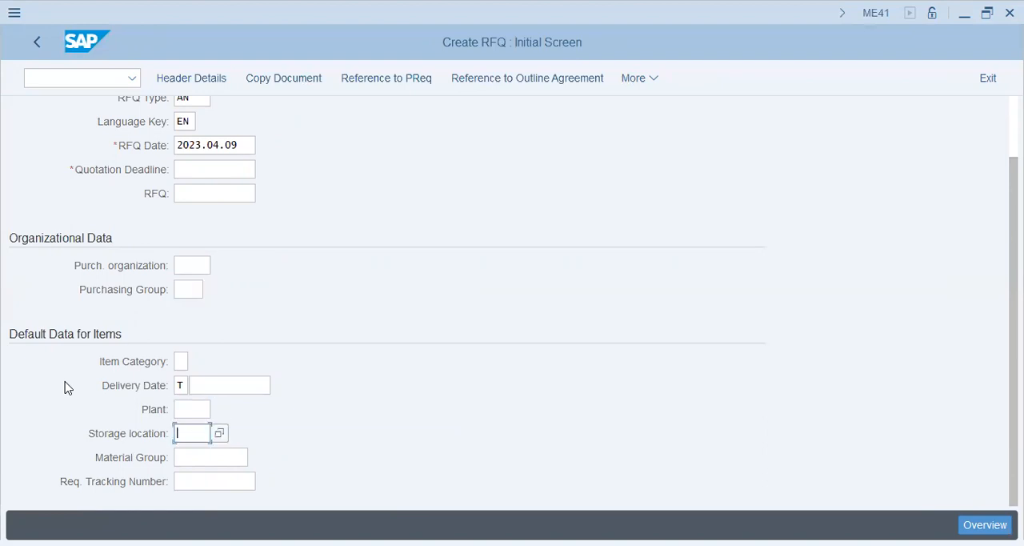
click(36, 48)
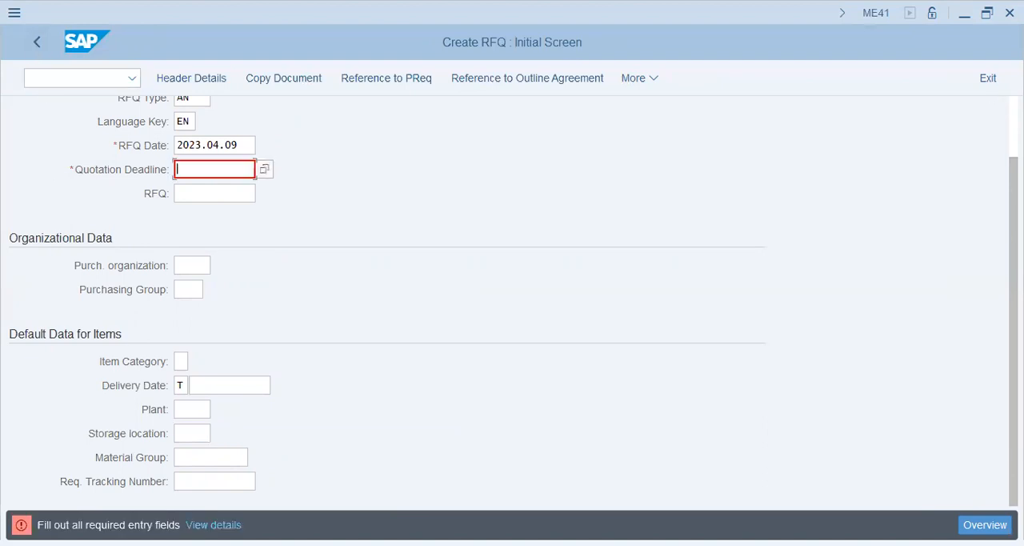
click(990, 78)
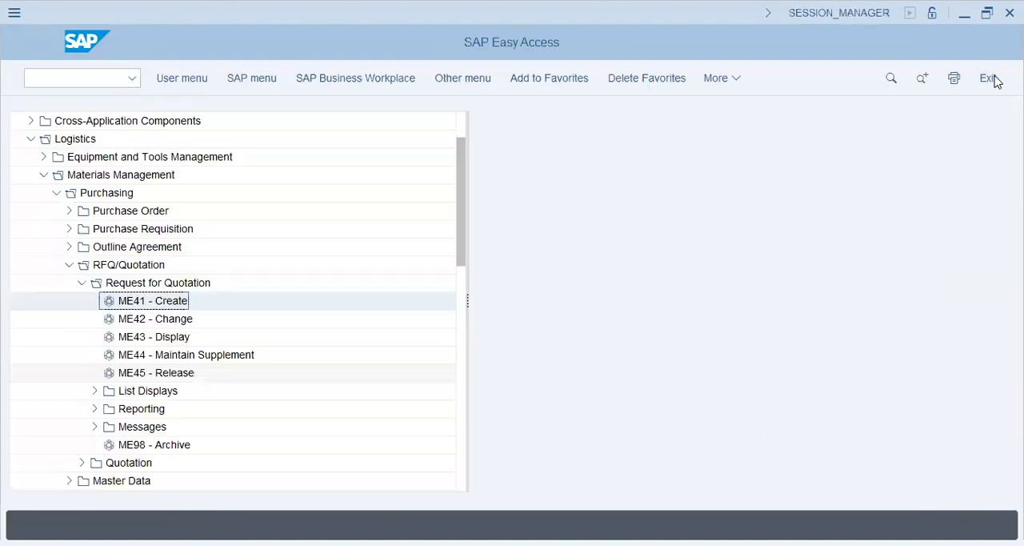
Collapse RFQ/Quotation and Purchasing, look through the Inventory Management subfolders from Goods Movement onward, and collapse Inventory Management
click(68, 265)
click(57, 193)
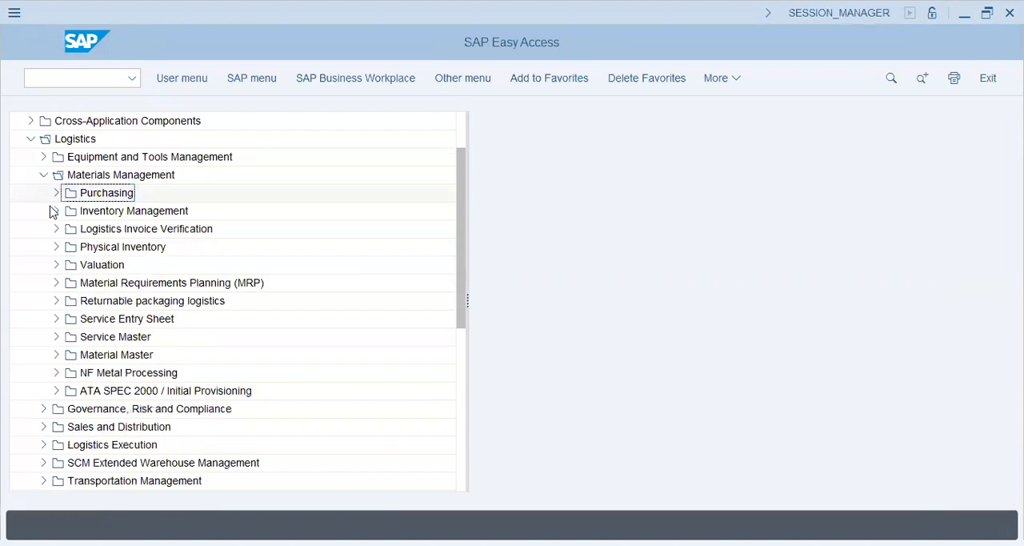
click(55, 212)
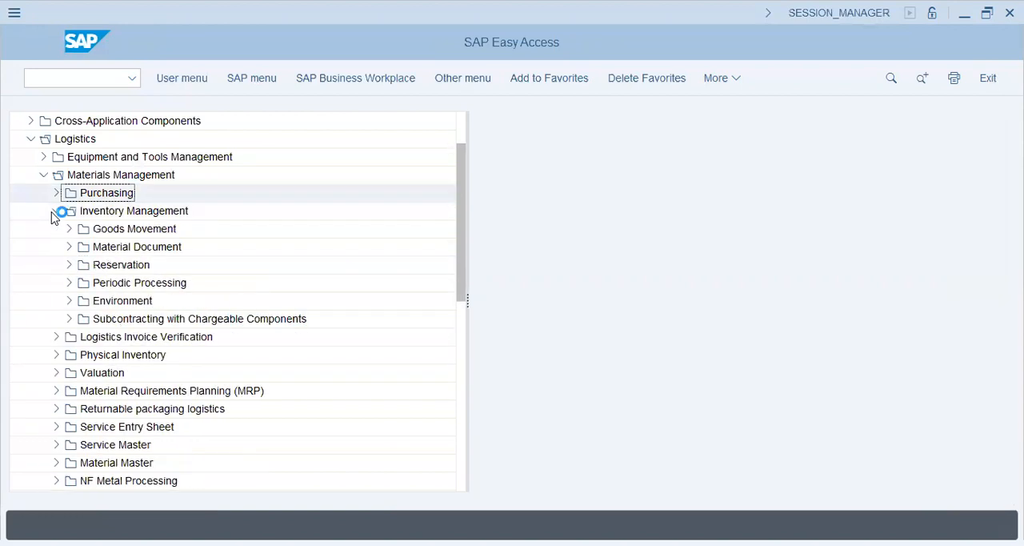
click(109, 232)
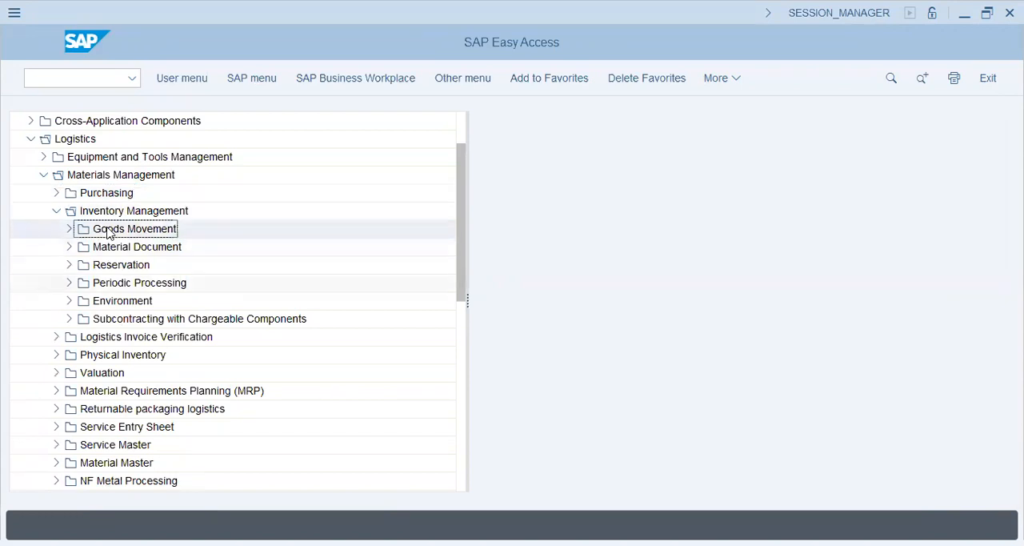
key(Down)
key(Down)
click(55, 210)
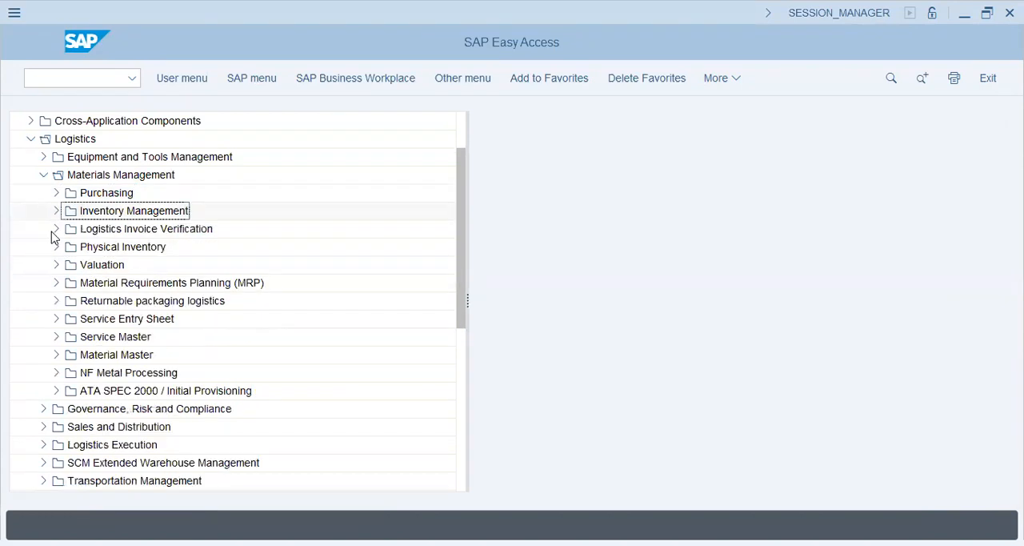
Expand Logistics Invoice Verification and its Document Entry folder to view the MIRO, MIR7 and MIRA transactions
click(54, 230)
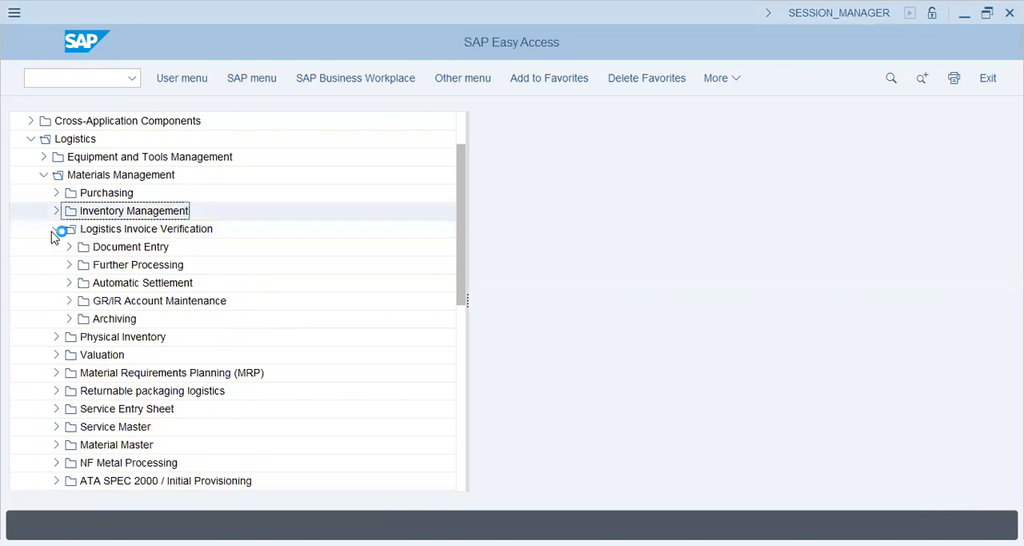
click(70, 248)
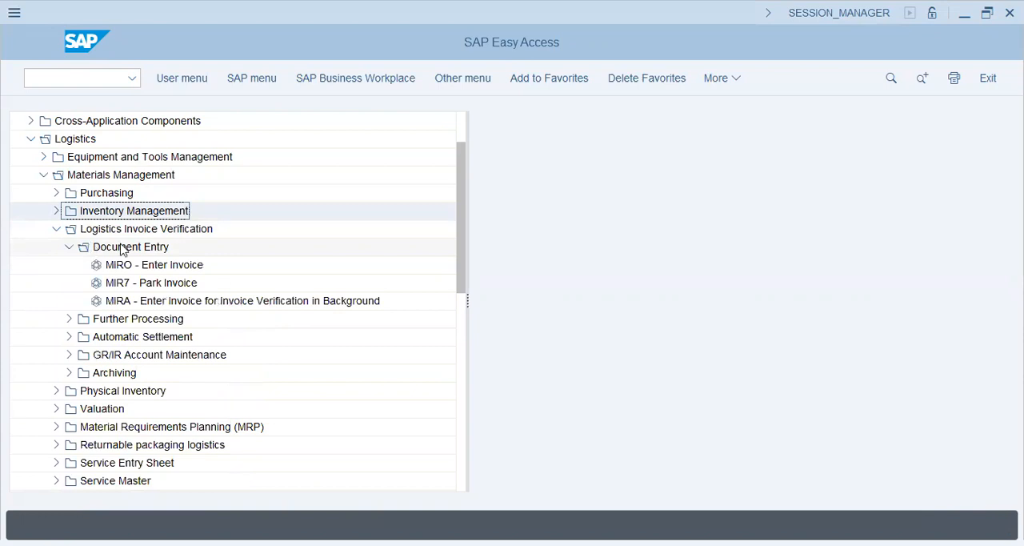
click(69, 249)
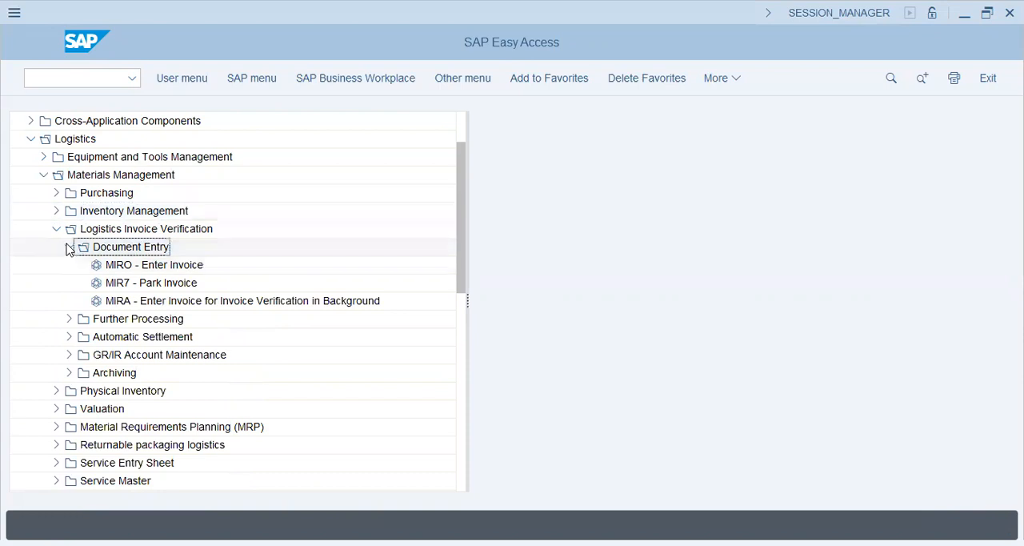
click(69, 249)
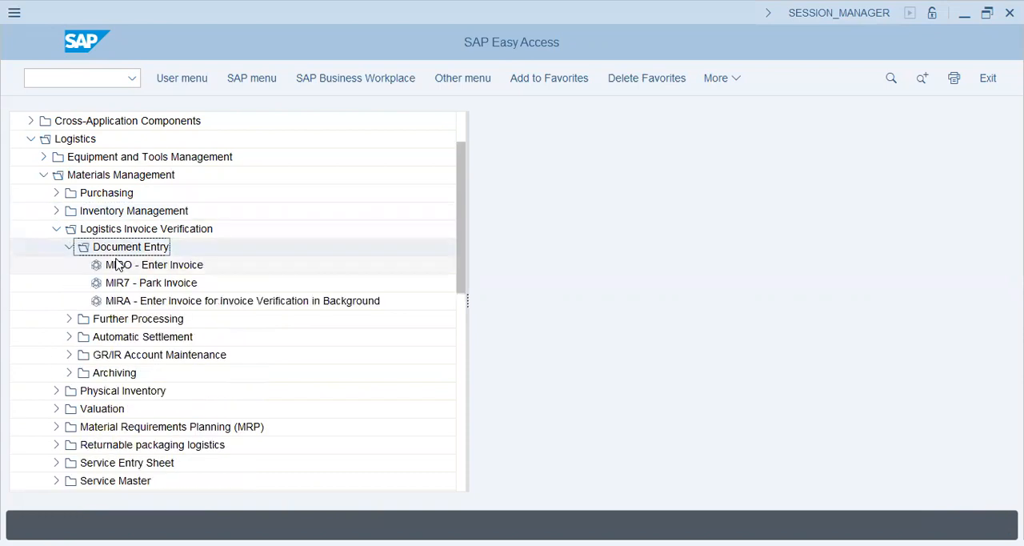
Open the MIRO - Enter Invoice transaction for company code T26
click(118, 265)
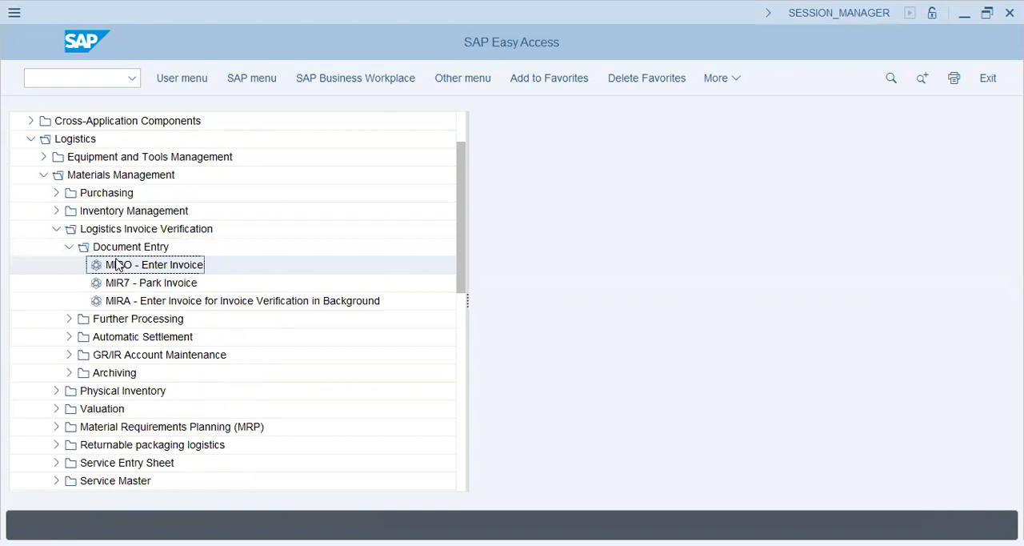
double_click(118, 264)
text(t26)
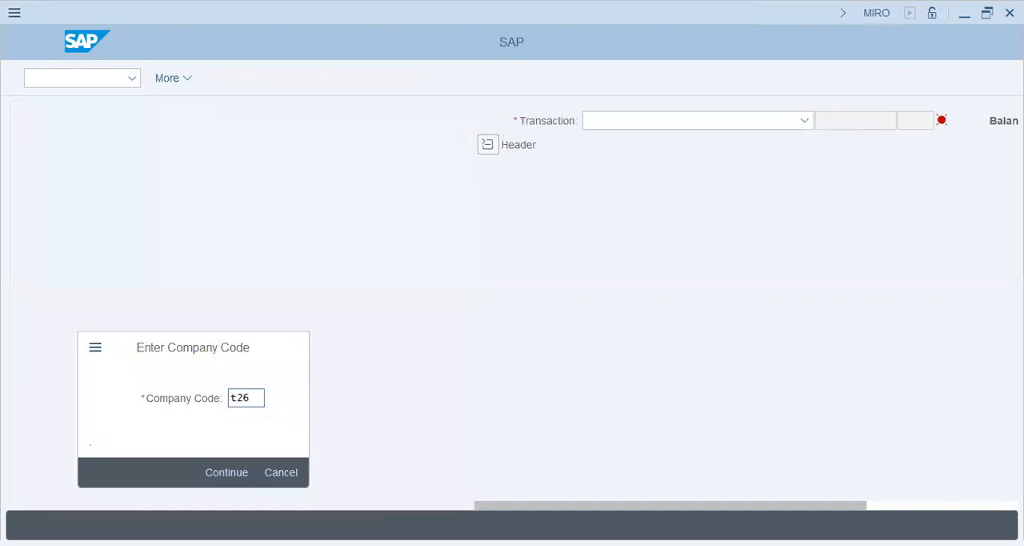
key(Return)
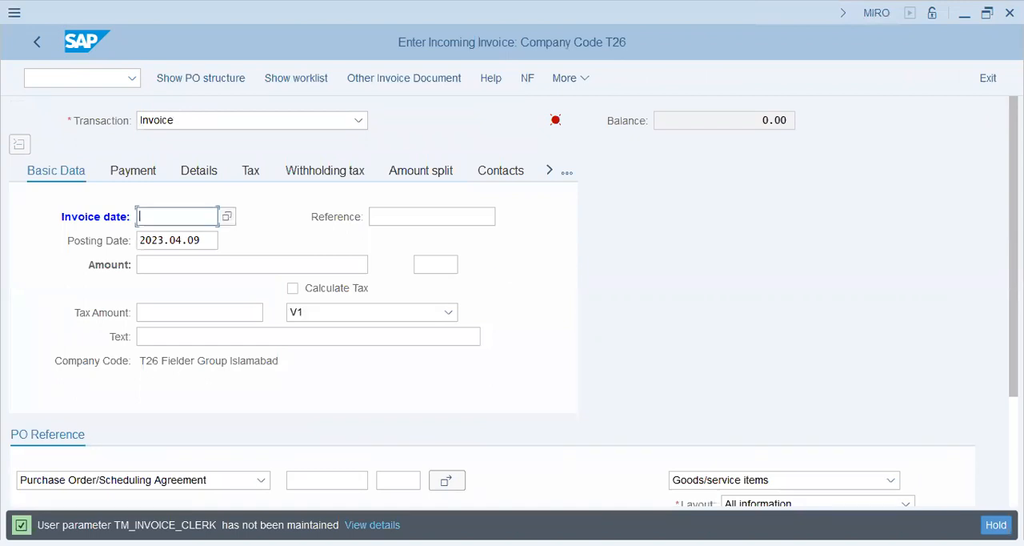
Step through the Amount, Tax Amount, Text and Reference fields in the incoming invoice's basic data
click(191, 265)
click(191, 313)
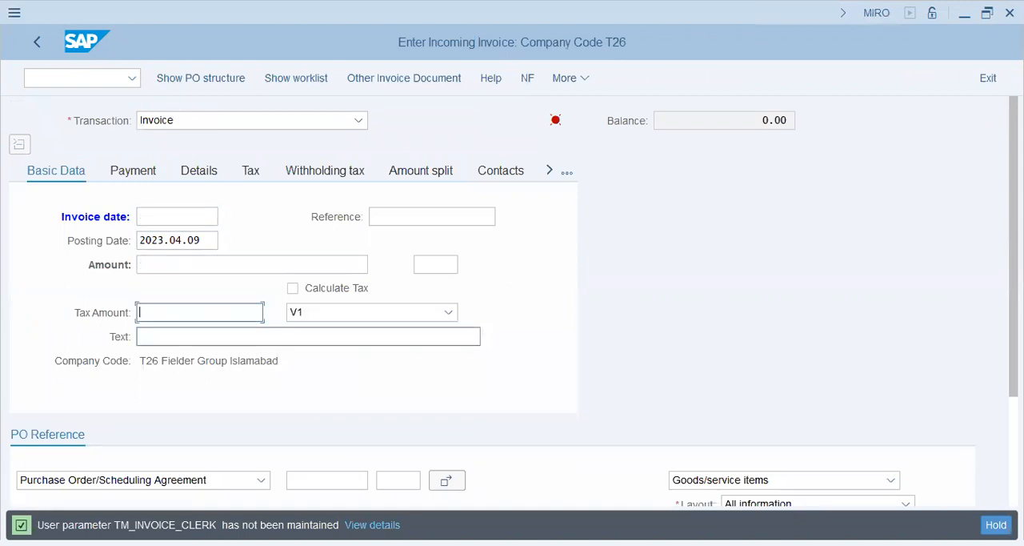
click(192, 337)
click(430, 217)
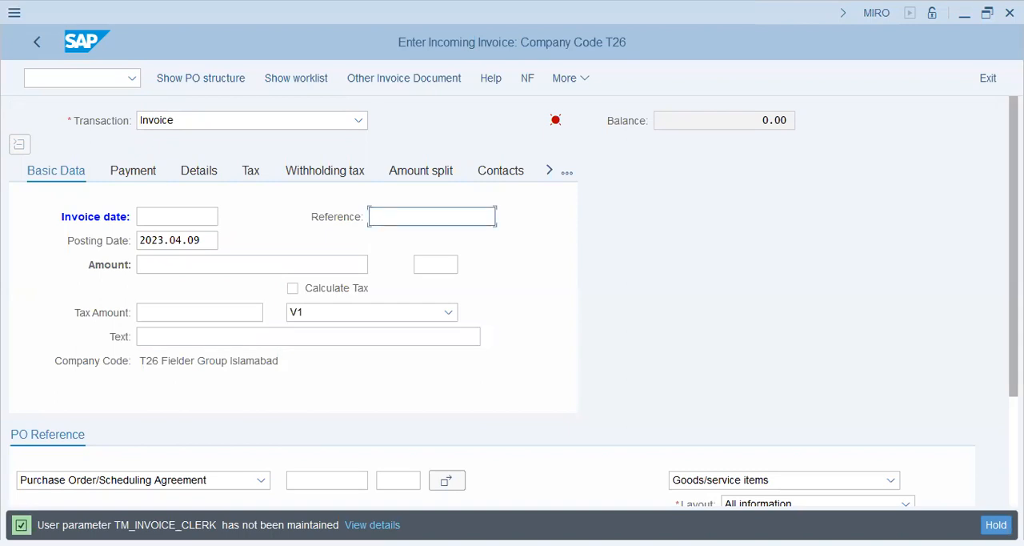
View the invoice's PO Reference section, exit MIRO, and collapse the Document Entry and Logistics Invoice Verification folders
scroll(512, 320, down, 3)
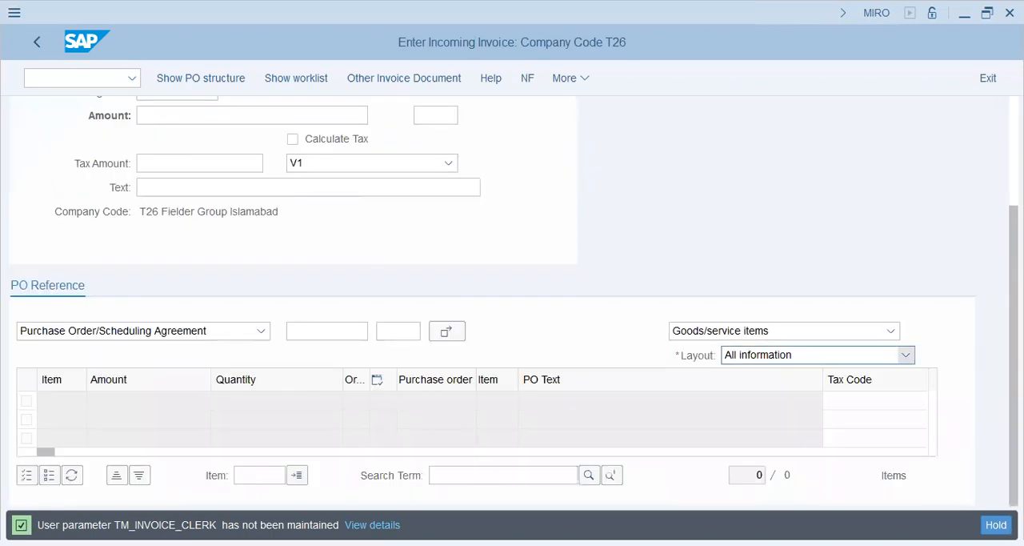
click(41, 42)
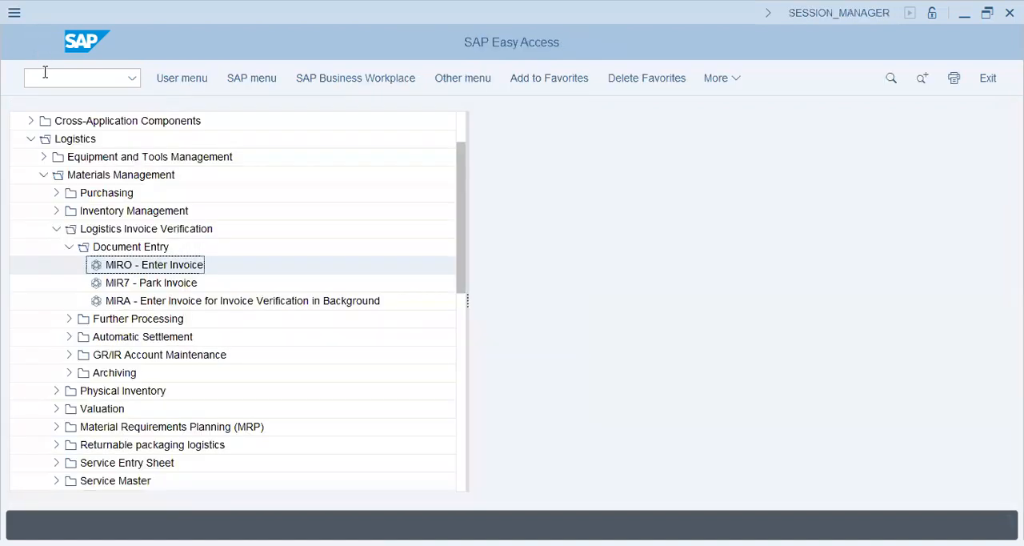
click(68, 248)
click(55, 231)
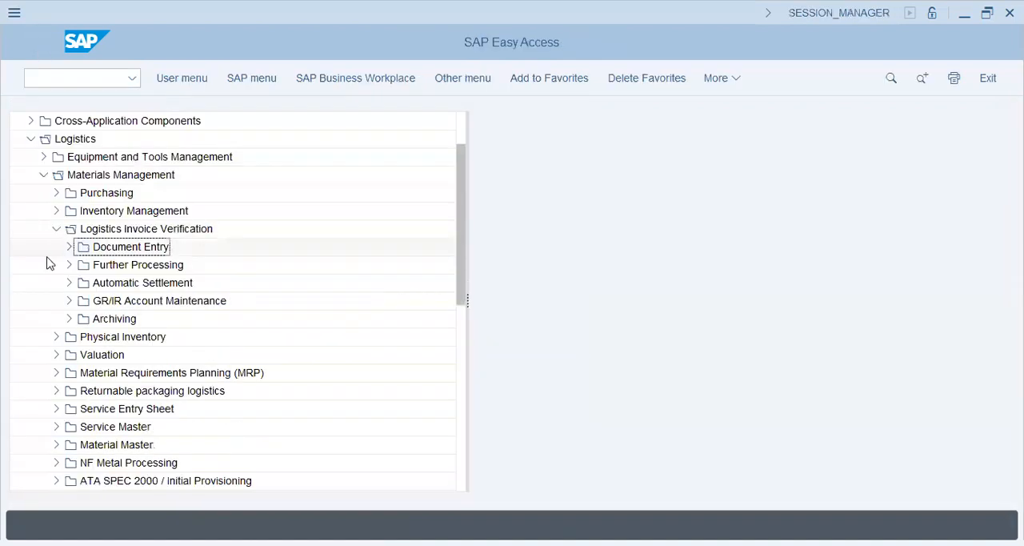
Run the SPRO transaction and display the SAP Customizing Implementation Guide
click(76, 77)
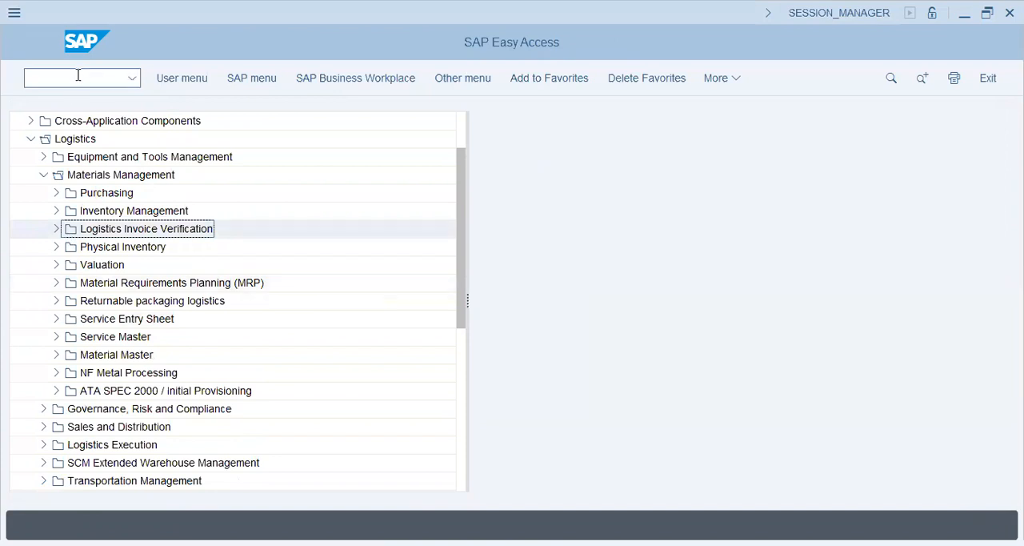
text(s)
key(Return)
key(F5)
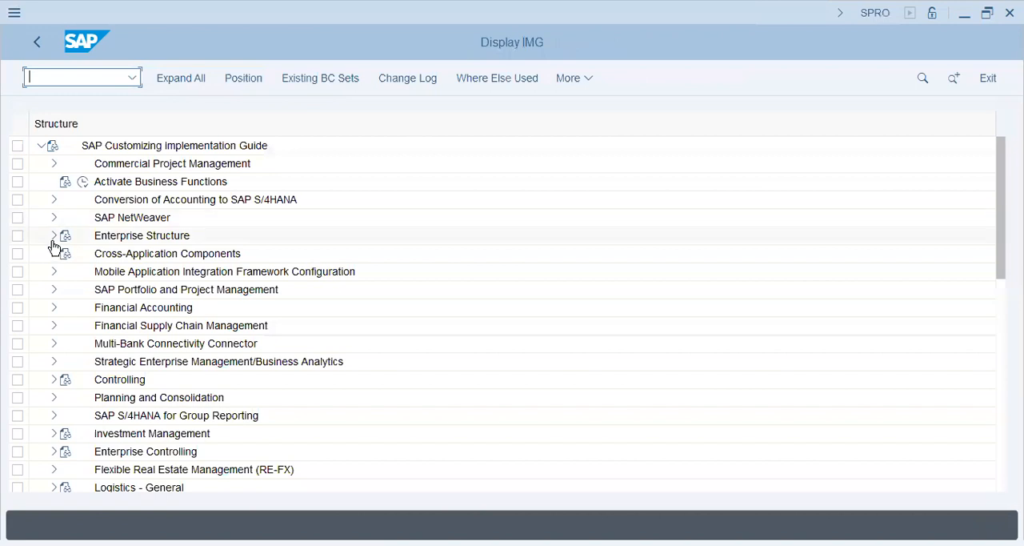
Look through the top-level nodes of the implementation guide, from Commercial Project Management down past Materials Management and Payroll
click(68, 247)
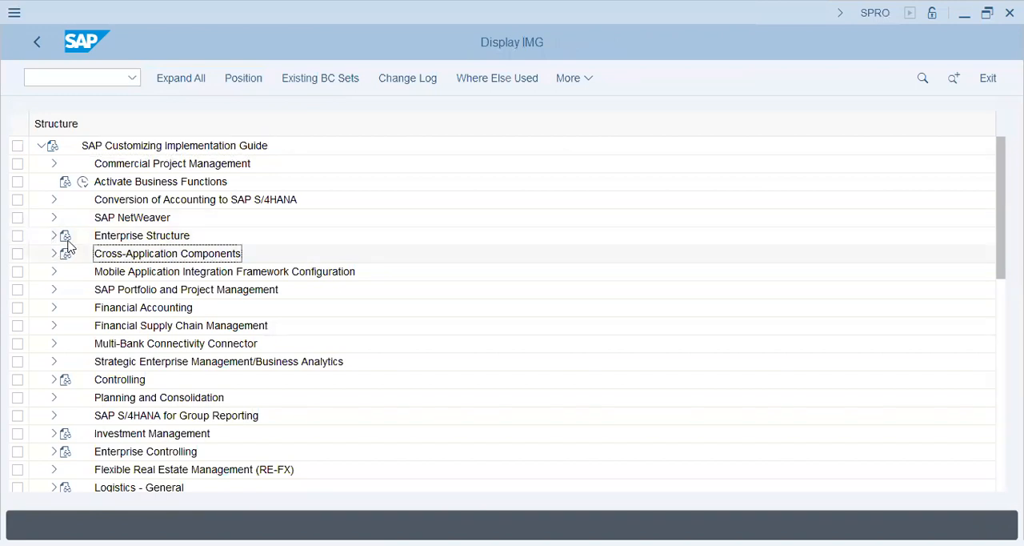
scroll(68, 246, down, 3)
scroll(68, 247, down, 1)
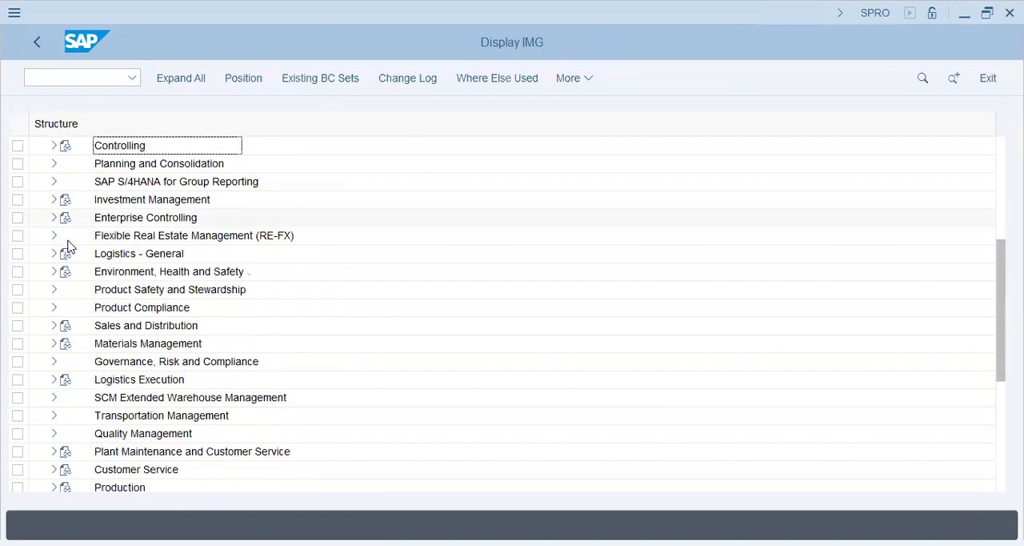
scroll(68, 247, down, 3)
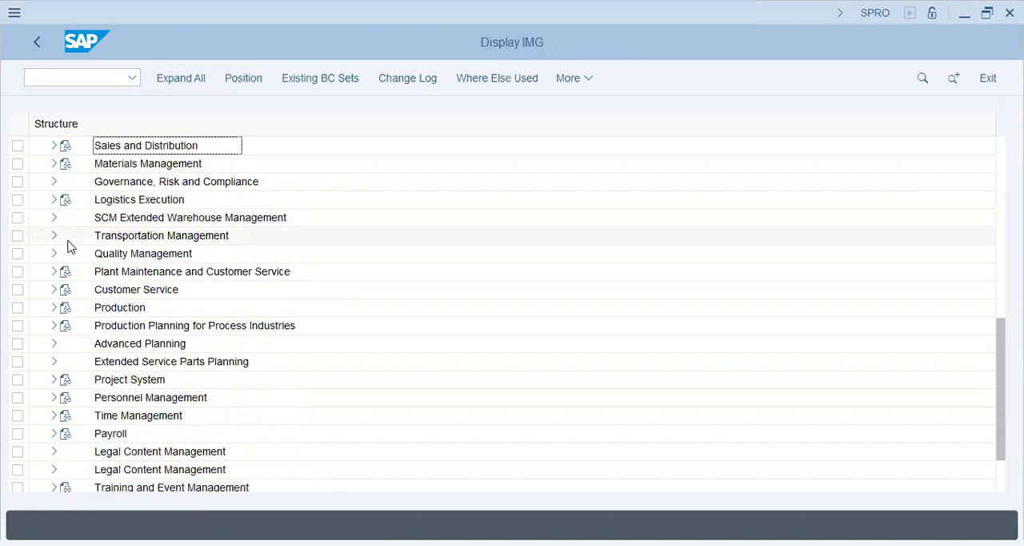
scroll(68, 246, down, 2)
scroll(68, 246, up, 2)
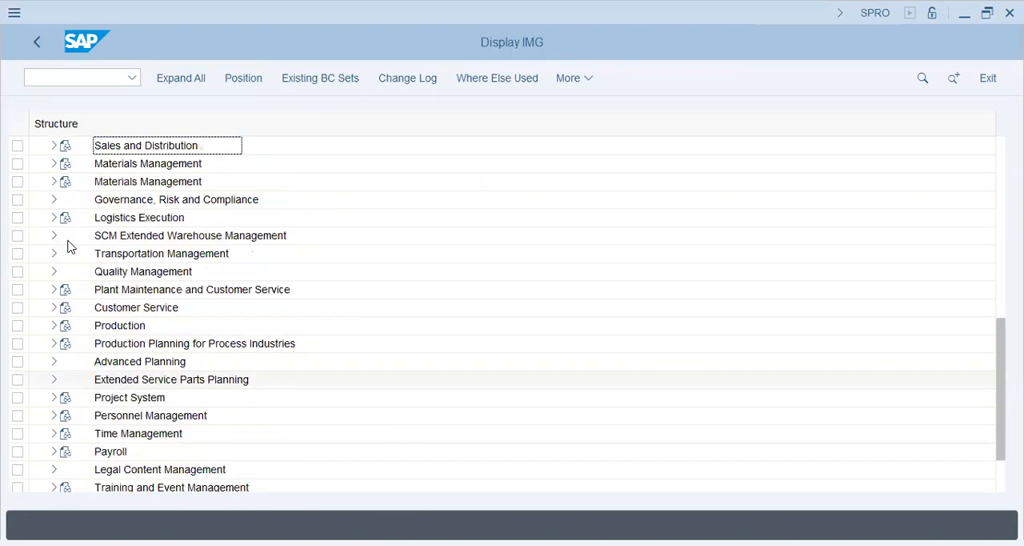
scroll(68, 247, up, 5)
scroll(68, 247, up, 3)
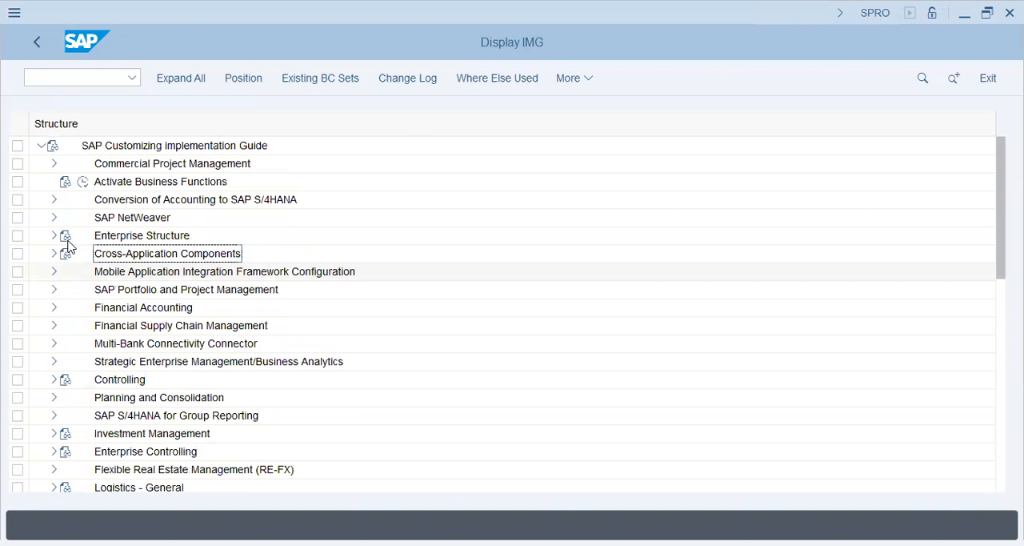
Expand Enterprise Structure, its Definition node and Logistics - General to show the plant and valuation level activities
click(54, 240)
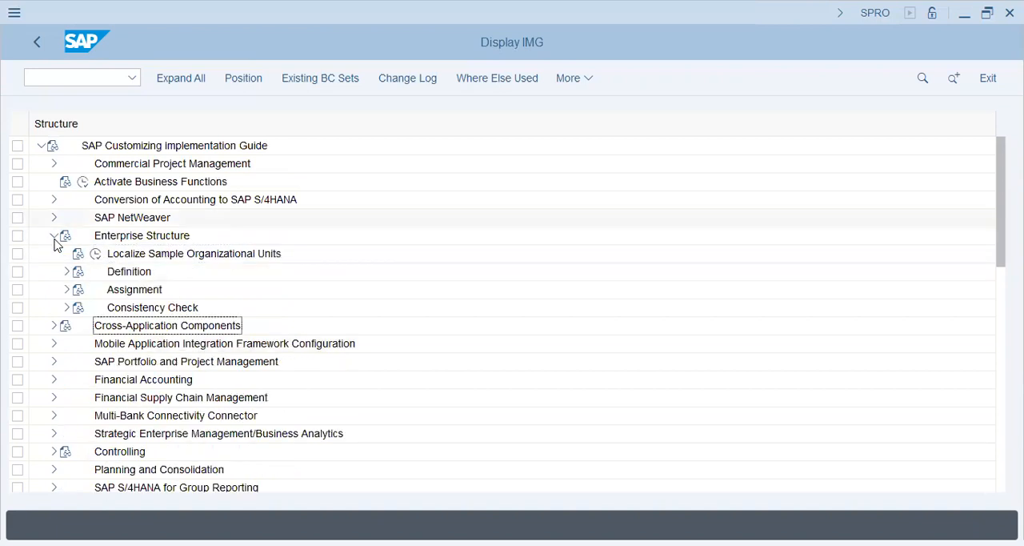
click(114, 238)
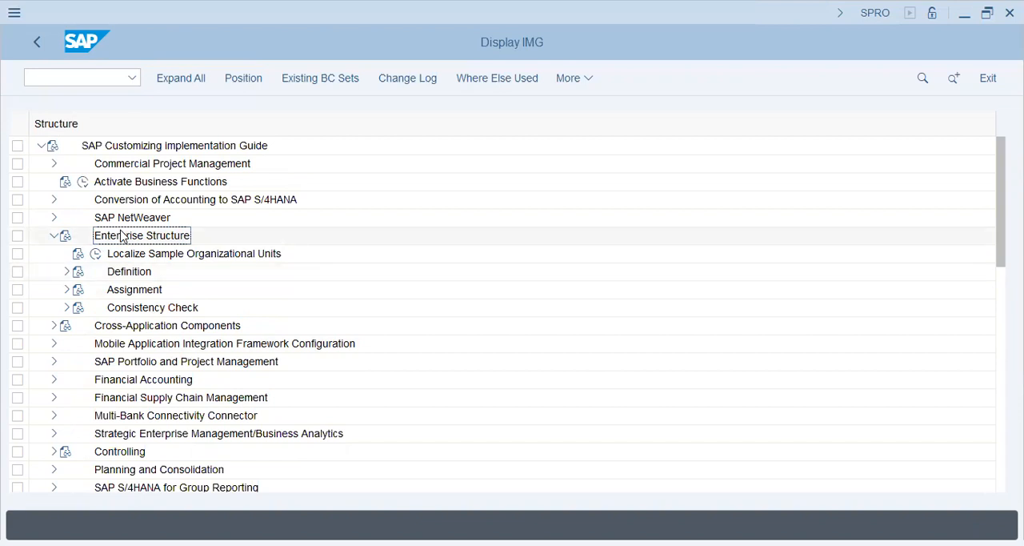
click(67, 272)
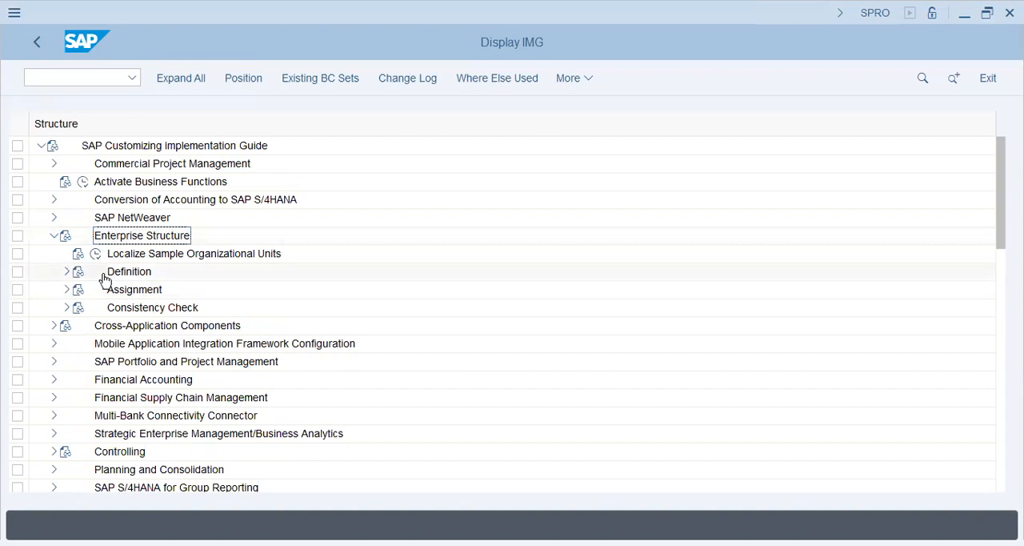
click(104, 282)
click(91, 326)
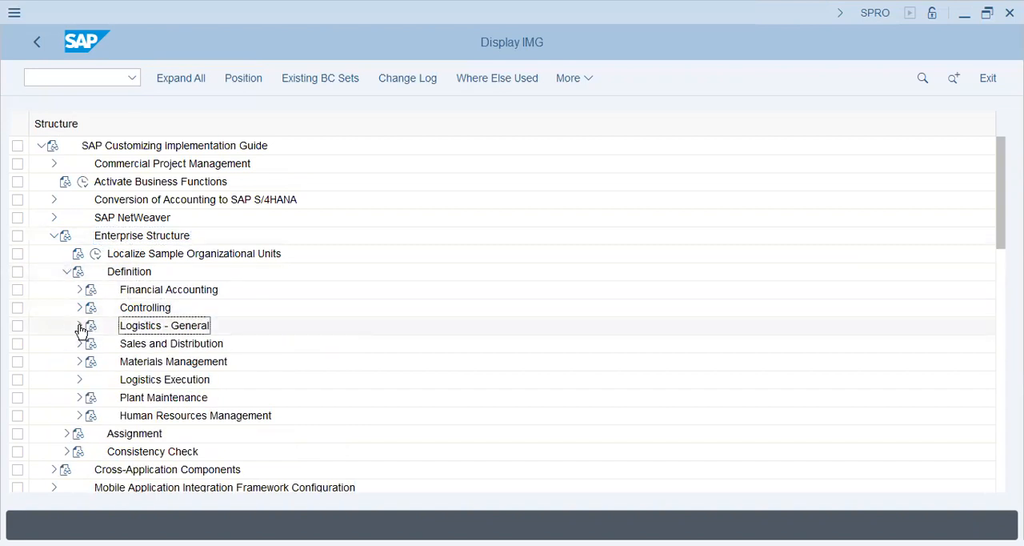
click(80, 326)
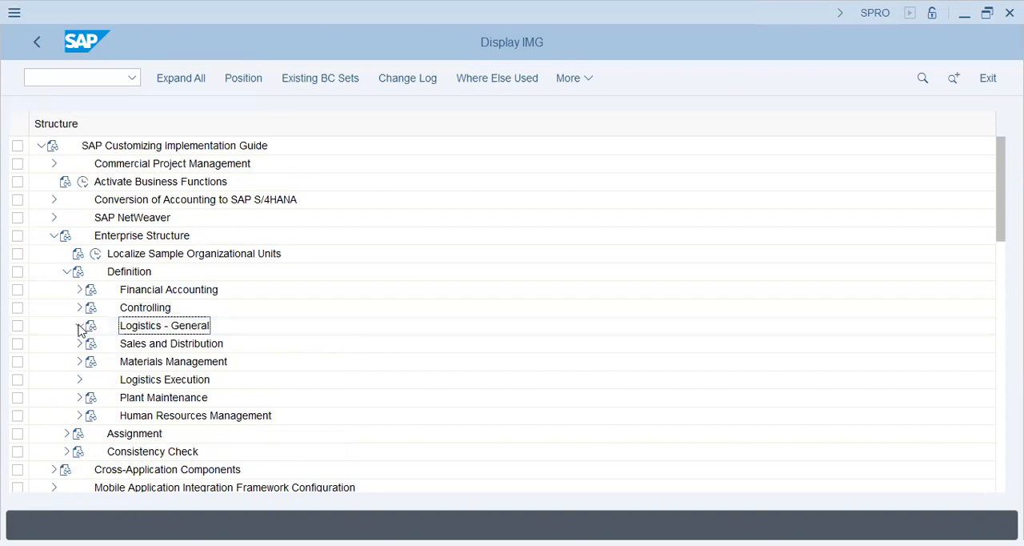
key(Down)
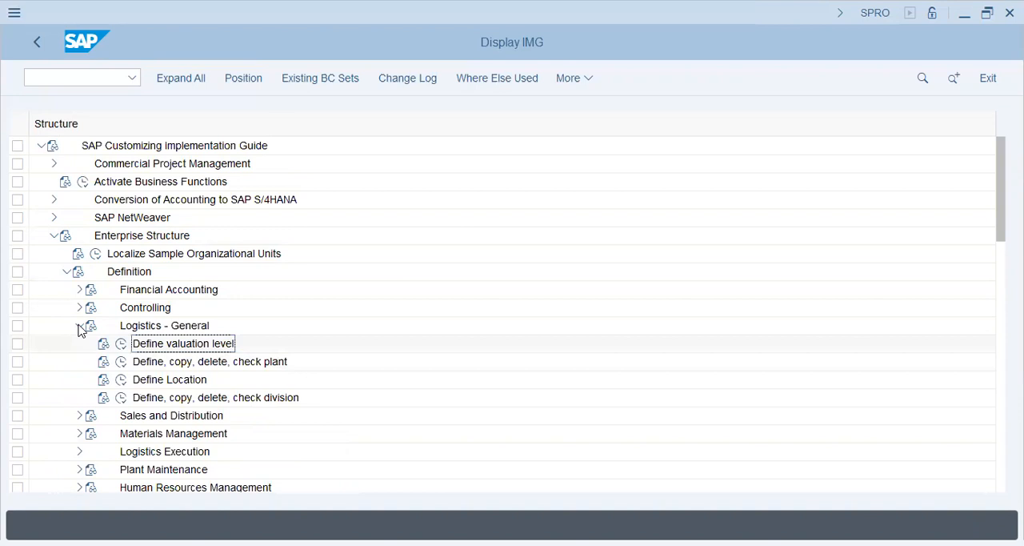
Open the Define valuation level activity, review its plant and company code options, and return to the implementation guide
click(121, 344)
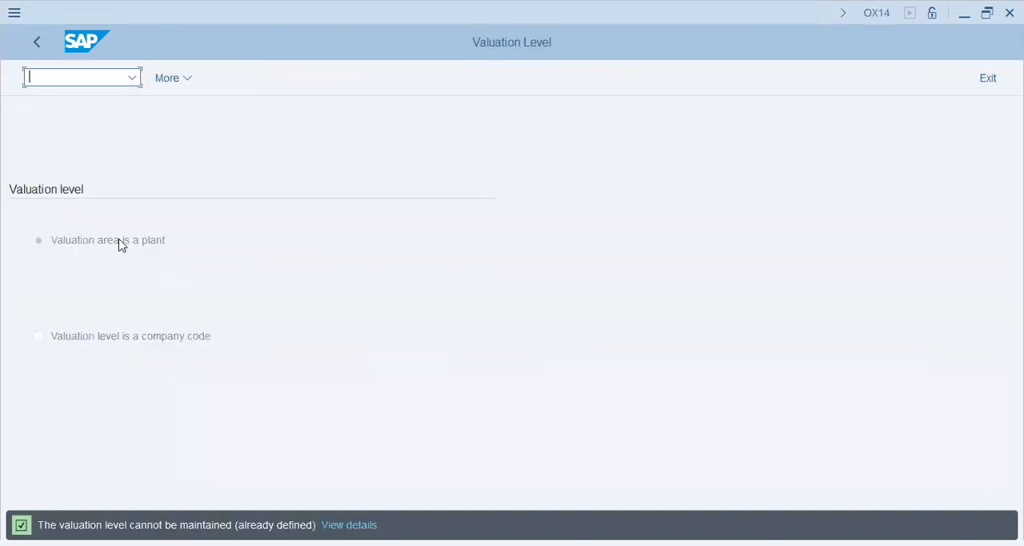
click(120, 244)
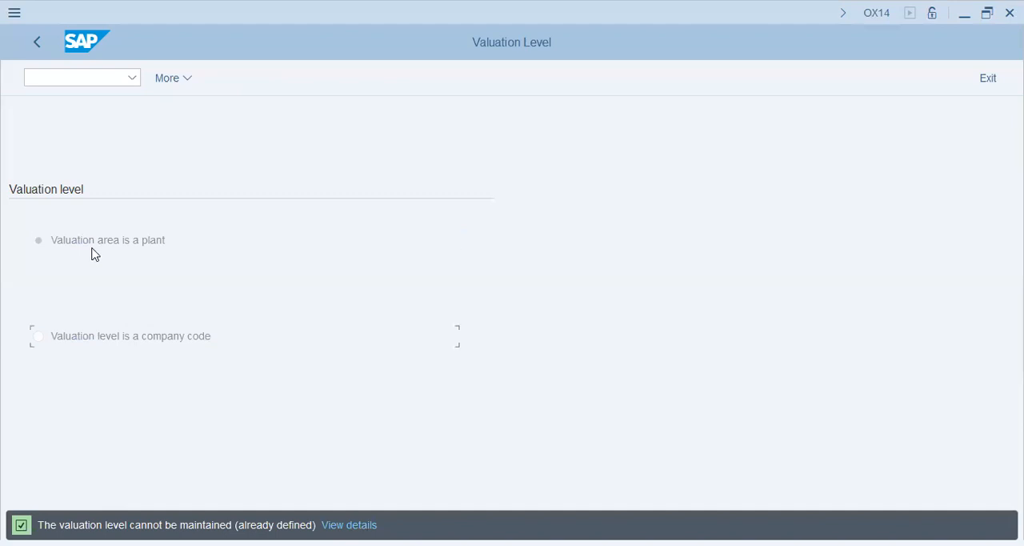
click(40, 44)
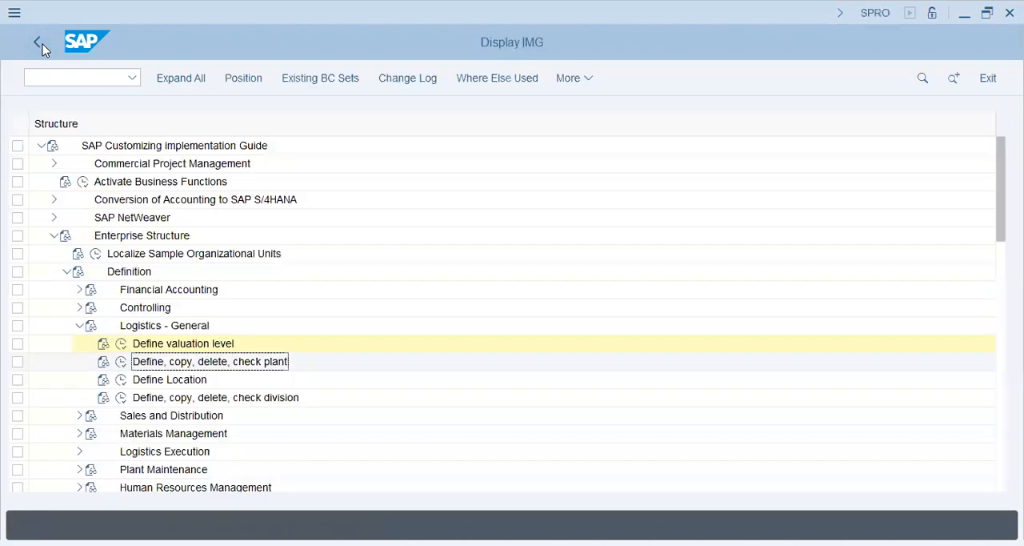
Open the Define Plant activity under Logistics - General and start a new plant entry
click(123, 366)
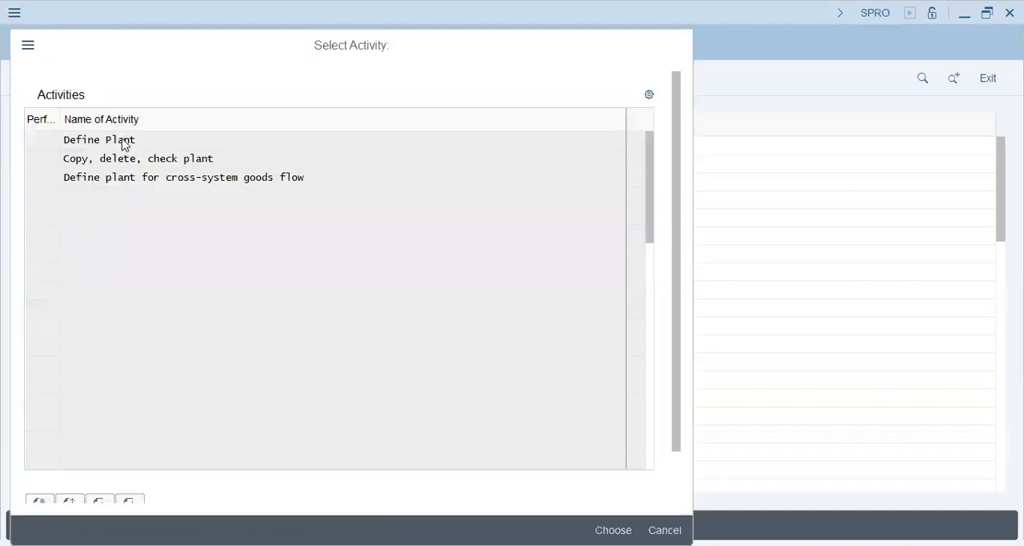
double_click(123, 141)
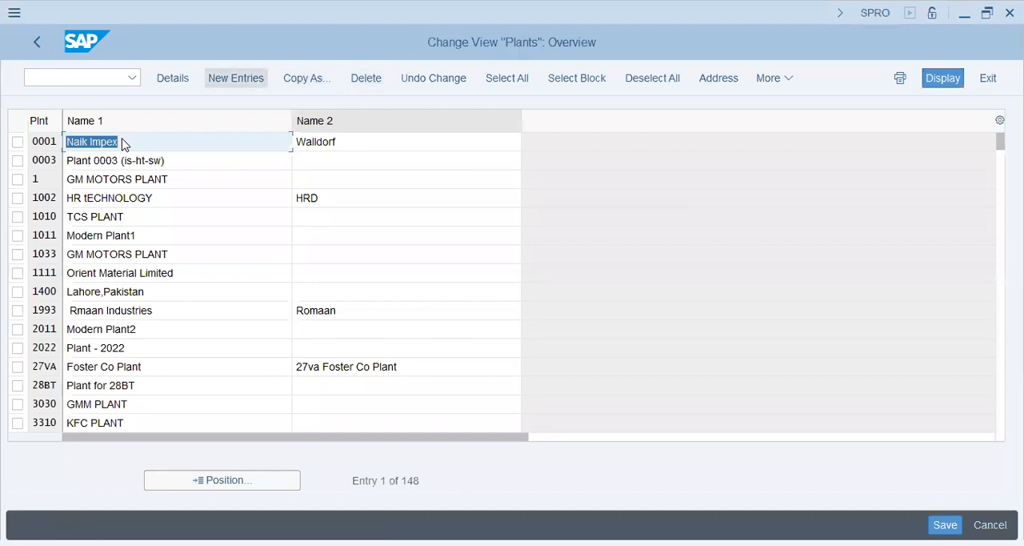
key(F5)
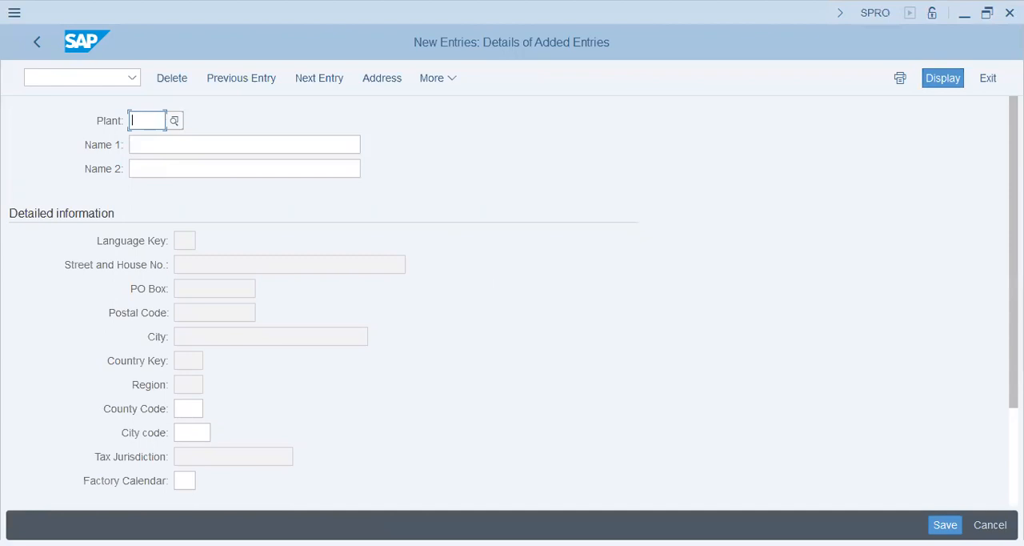
Enter C45 as the plant code and "Champion Group C45" as Name 1
text(C5)
key(BackSpace)
text(4)
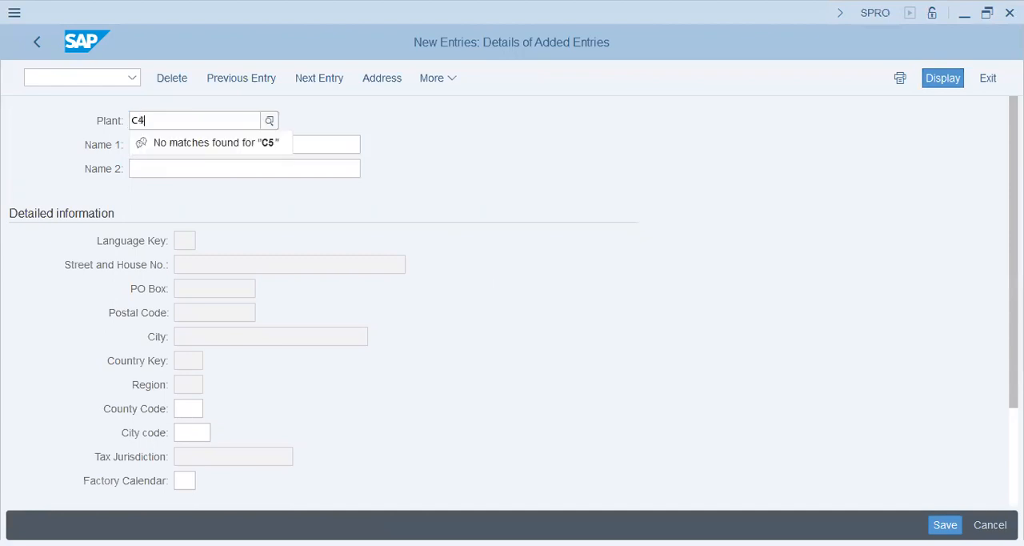
text(5)
key(Tab)
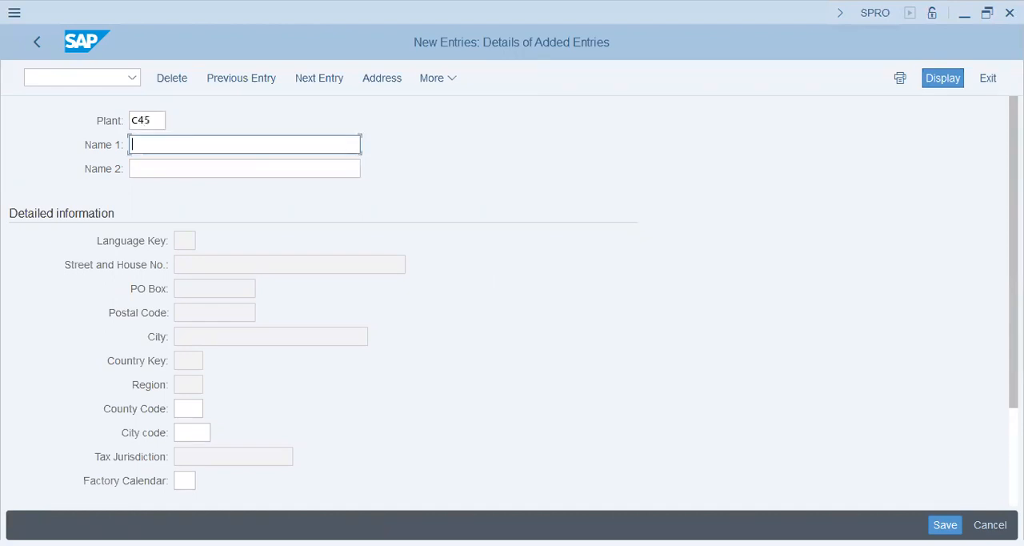
text(Champion Group C45)
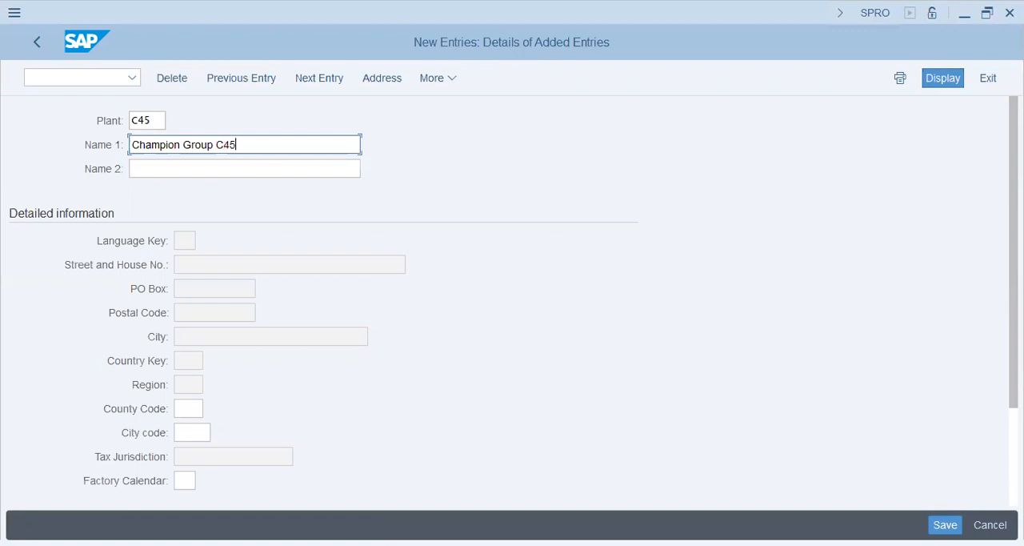
key(Tab)
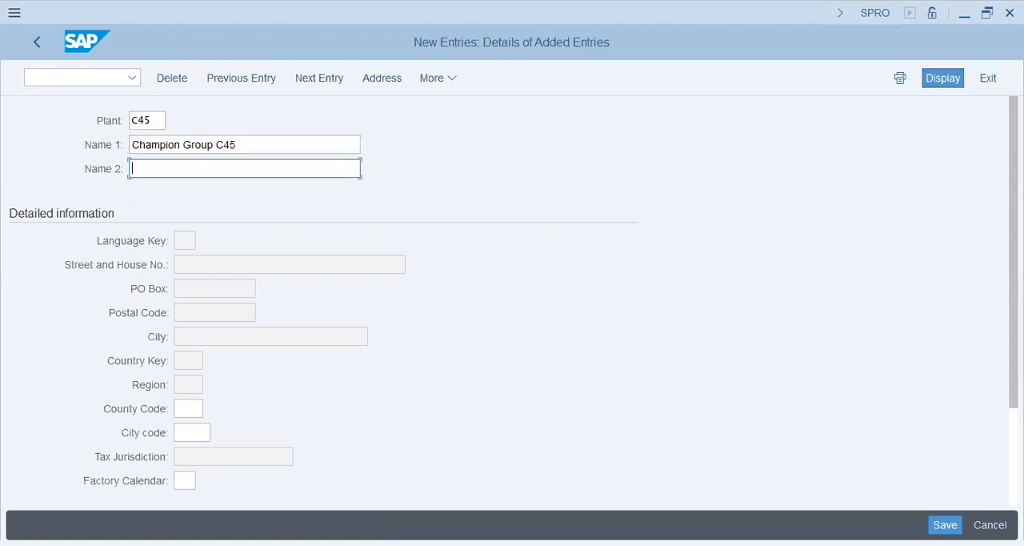
Enter "C45 - Champion Group plant" as Name 2 and set the factory calendar to gb
text(C45 - Champion Group plant)
key(Tab)
key(Tab)
key(Tab)
text(gb)
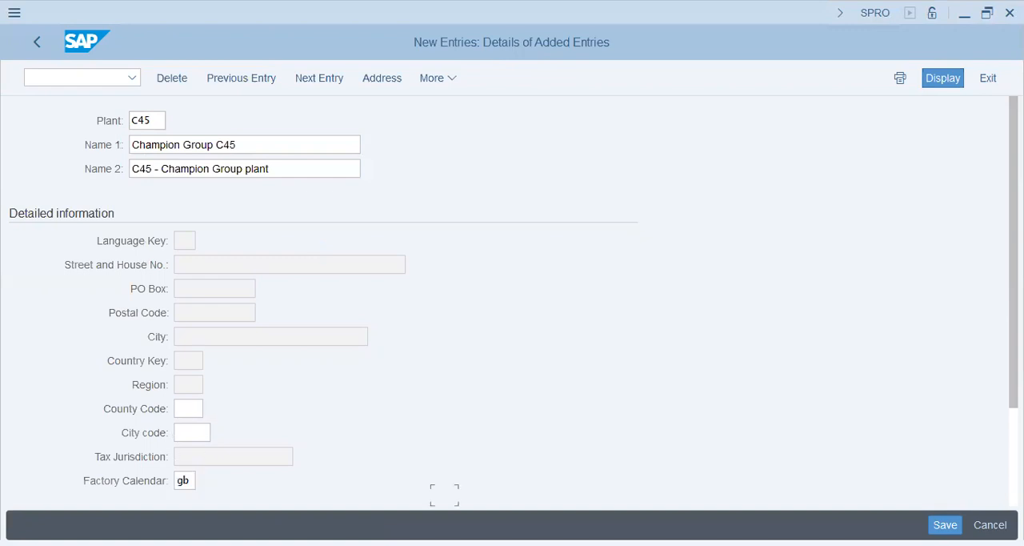
scroll(118, 285, down, 3)
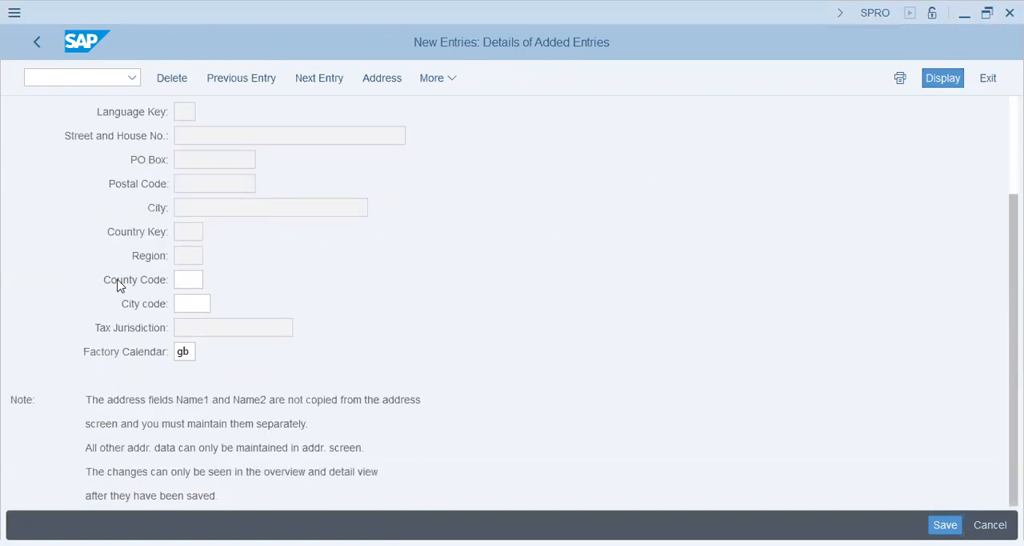
key(shift+Tab)
key(shift+Home)
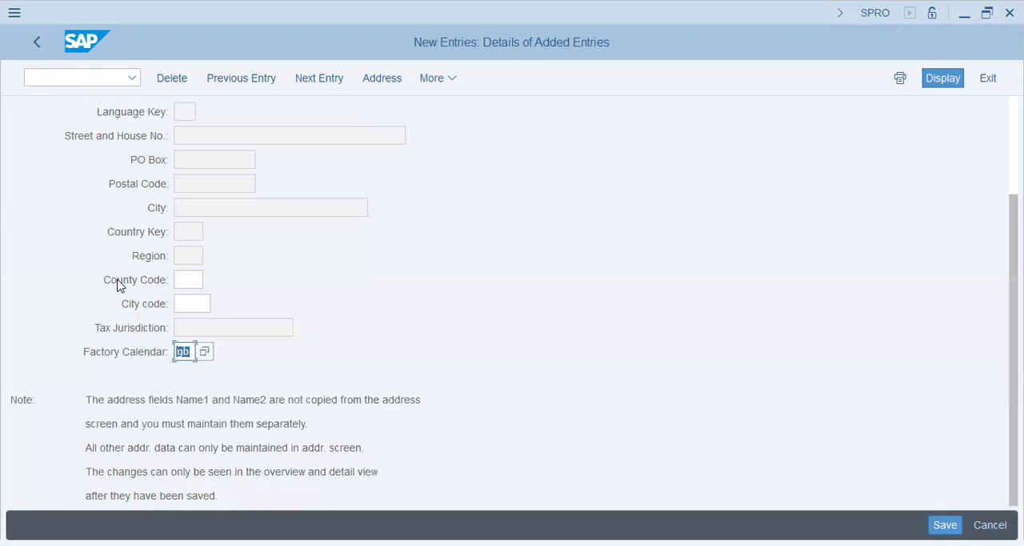
Save the plant entry and start creating a new customizing request for it
key(Return)
key(Tab)
key(Tab)
key(Tab)
key(Tab)
key(Tab)
key(Tab)
key(Tab)
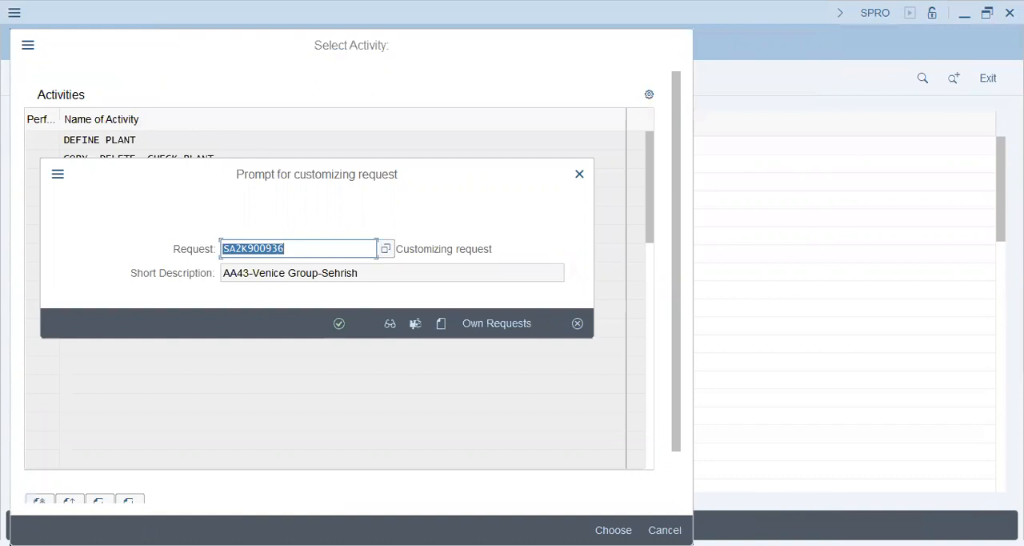
key(F8)
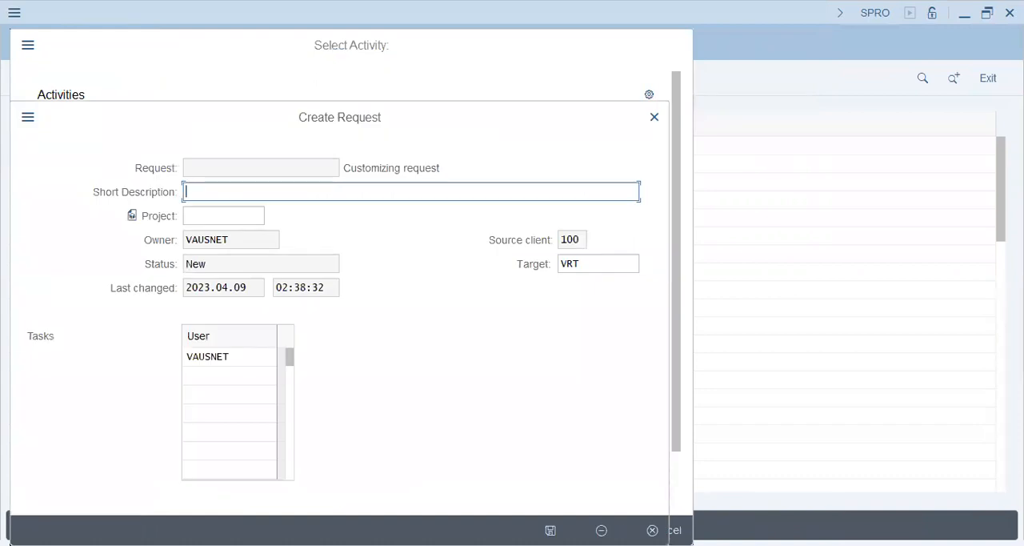
Enter the customizing request's short description as "C45 - Champion Group - MM/EWM Config"
text(C45 - Champion Group)
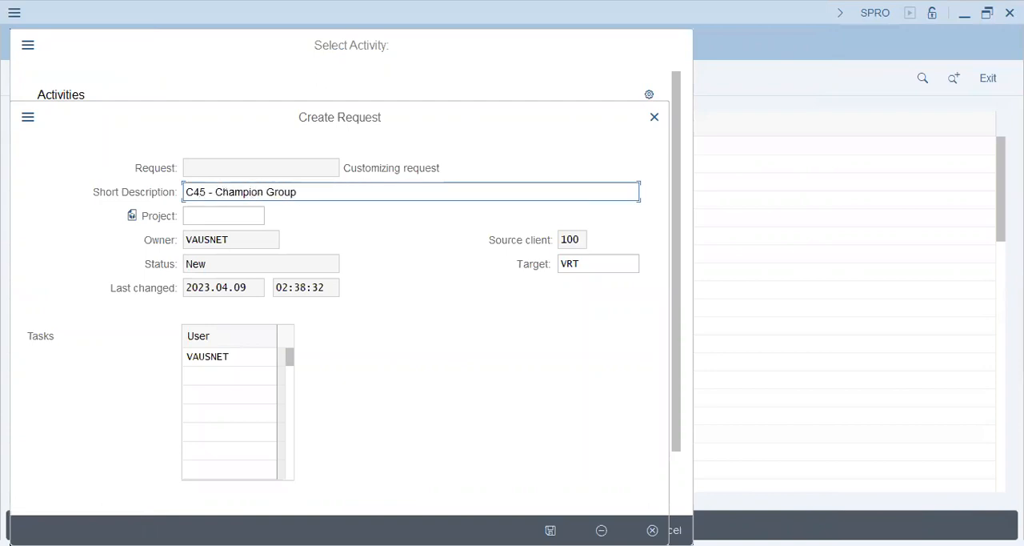
text( - MM-)
key(BackSpace)
text(/EM)
text(M )
text(Config )
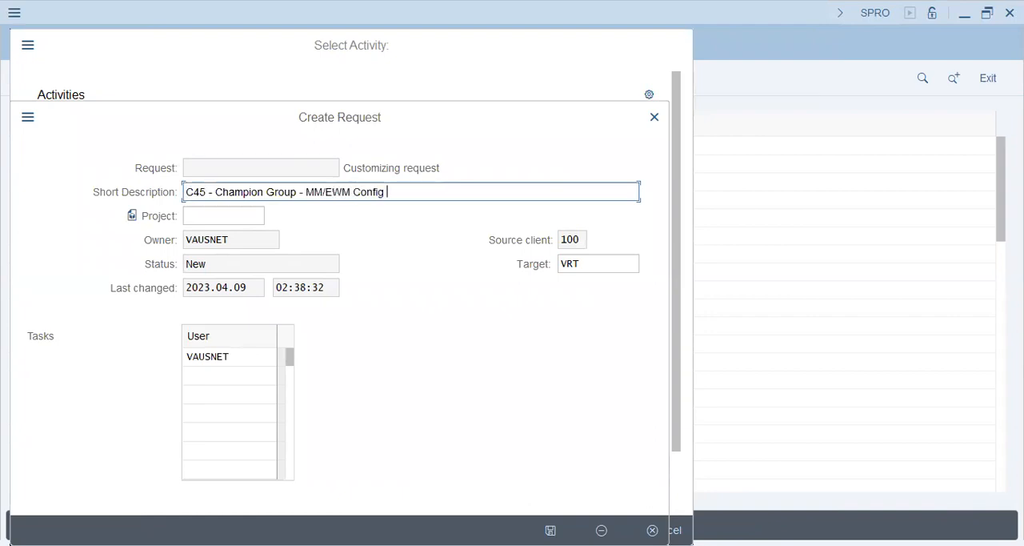
text(- [sH)
Append the consultant's name in square brackets to the short description, save the request, and assign the plant entry to it
key(BackSpace)
key(BackSpace)
text(Shakir])
key(ctrl+shift+Left)
key(Return)
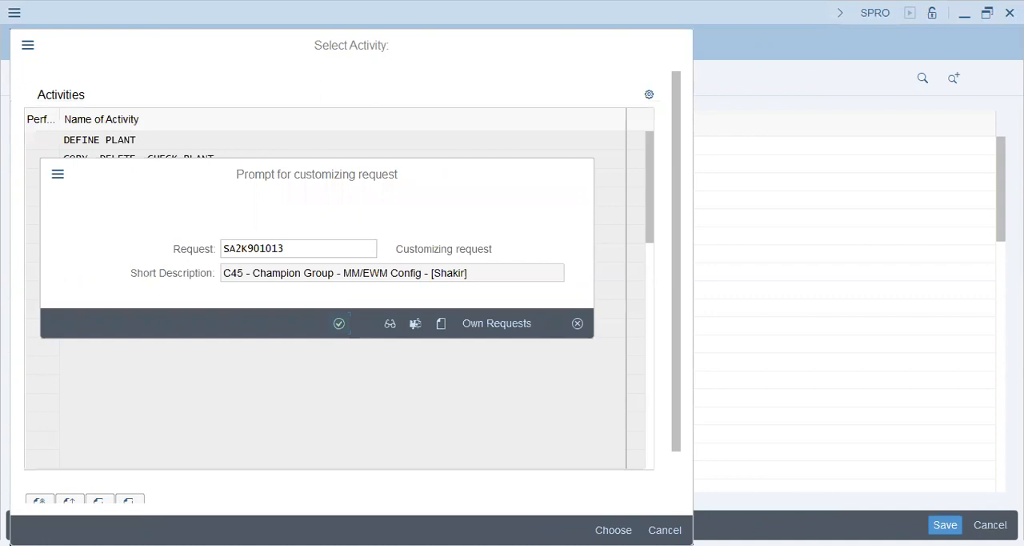
key(Return)
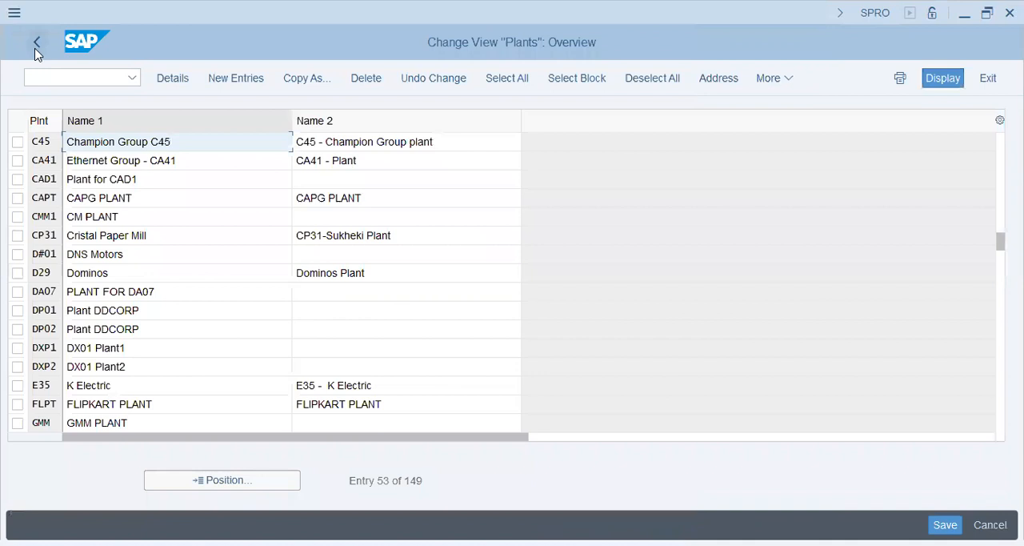
Leave the plant definition activities and open the Define Location activity under Logistics - General
click(36, 48)
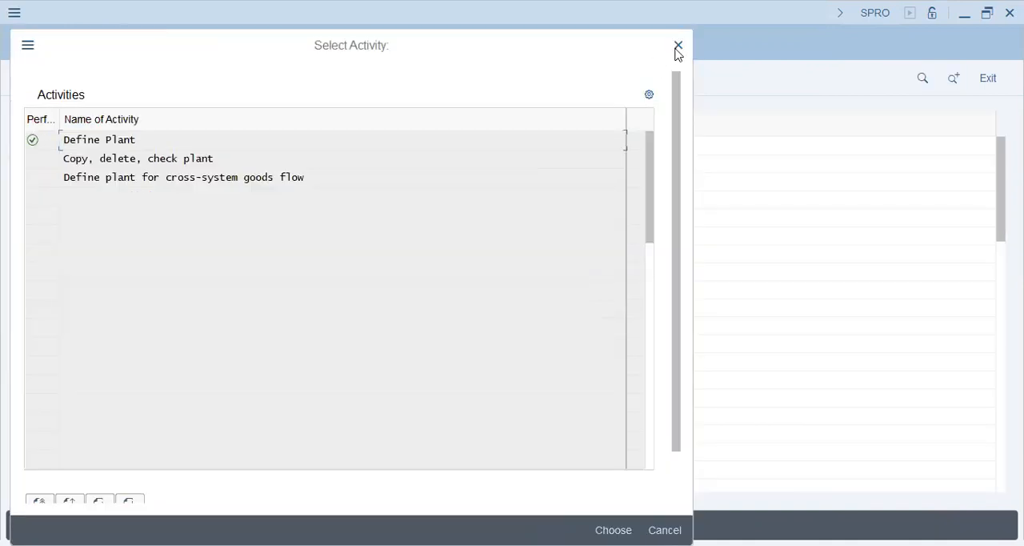
click(677, 48)
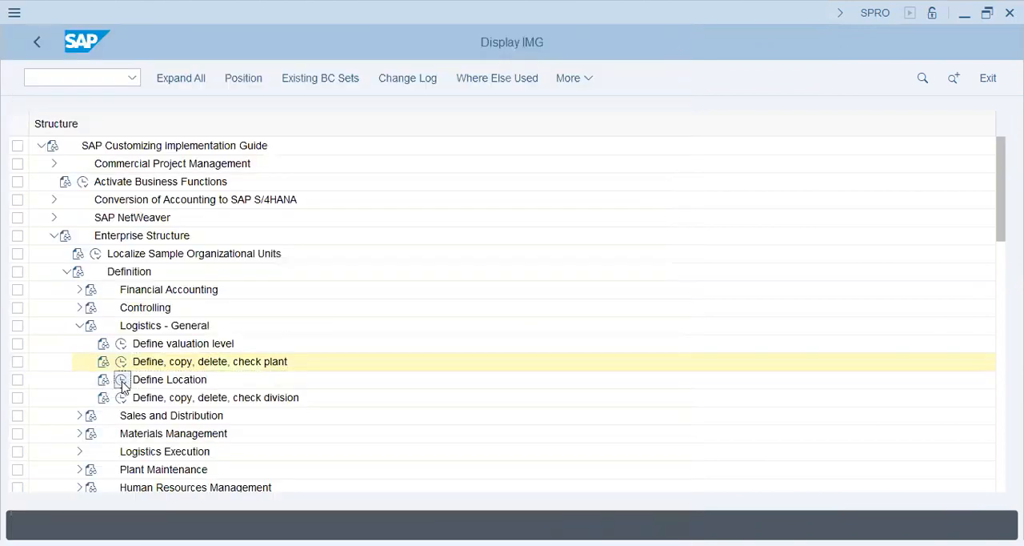
click(122, 383)
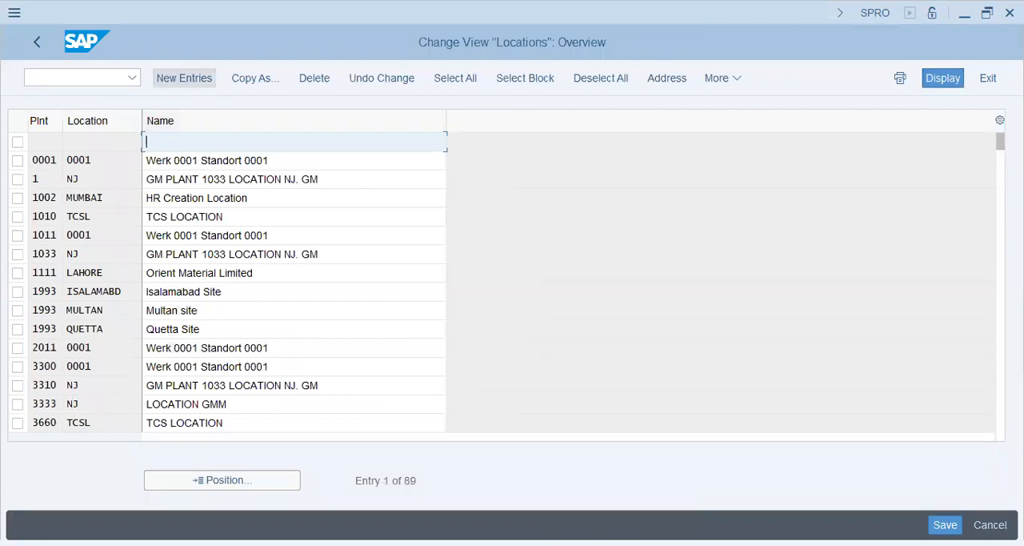
Create a new location entry khi for plant c45 with the name "Karachi - Plant - C45"
click(184, 78)
text(c45)
key(Tab)
text(k)
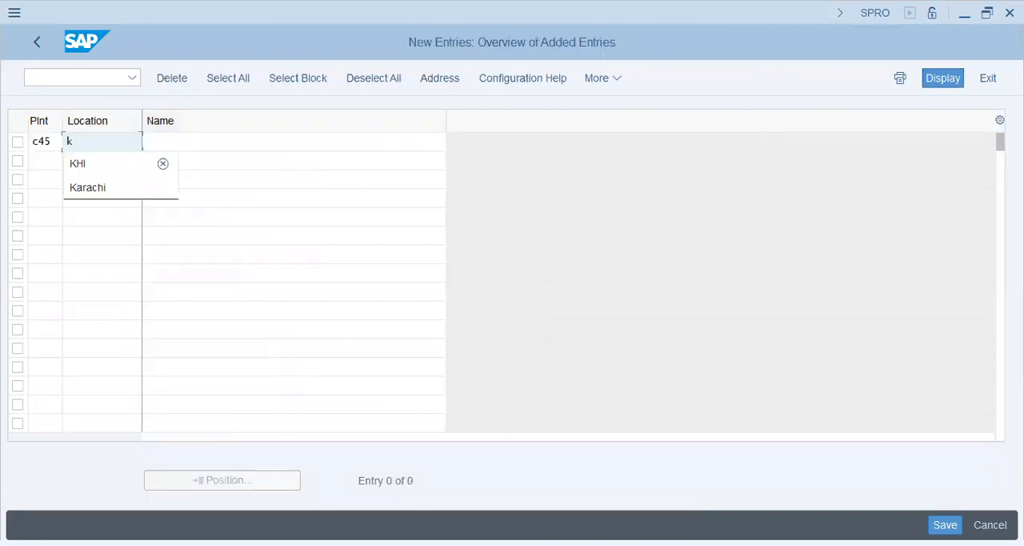
text(hi)
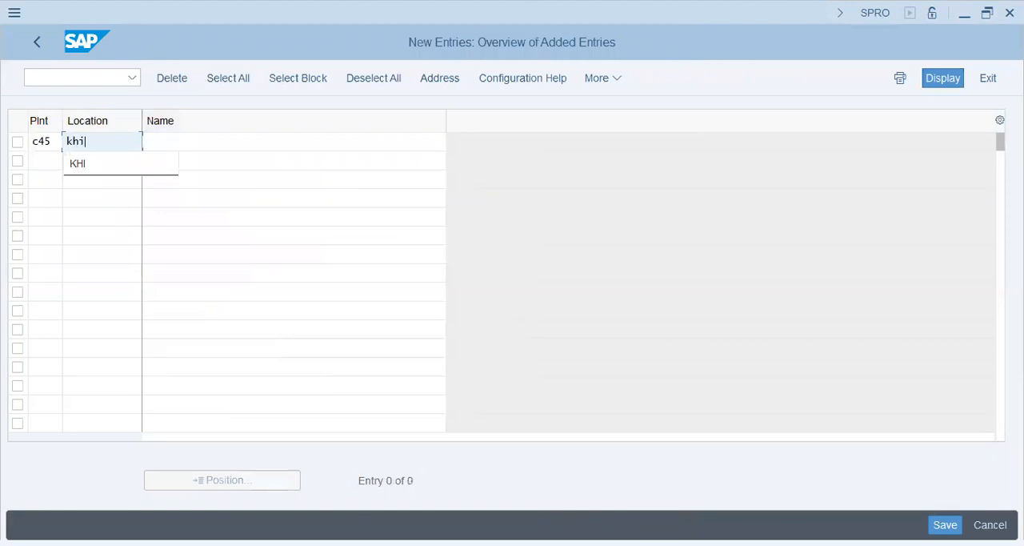
key(Tab)
text(Karachi - Plant - C45)
key(Tab)
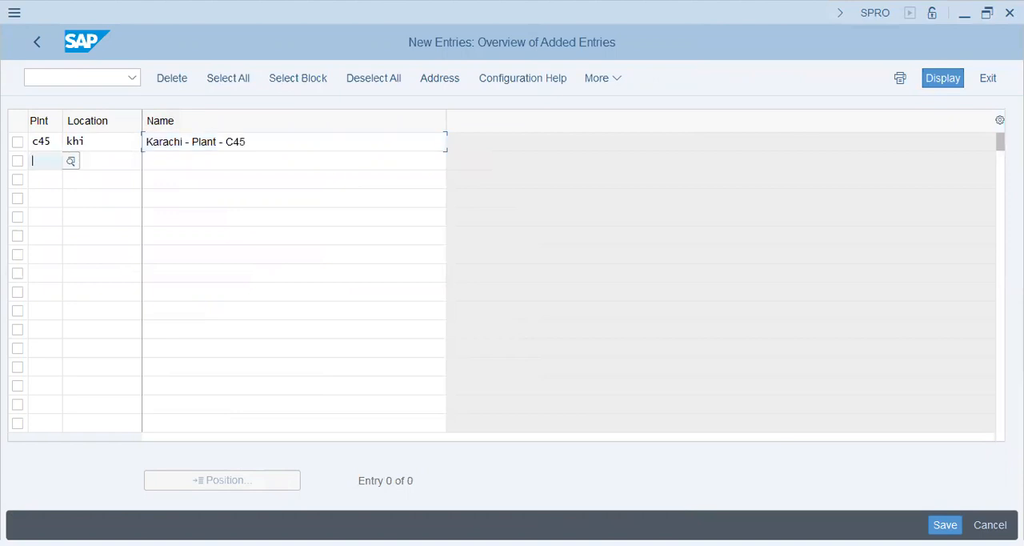
Add a second location entry lhr for plant c45 with the name "Lahore - Sub-Plant + WH"
text(c45)
key(Tab)
text(lhr)
key(Tab)
text(Lahore - )
text(Sub-)
text(Plant)
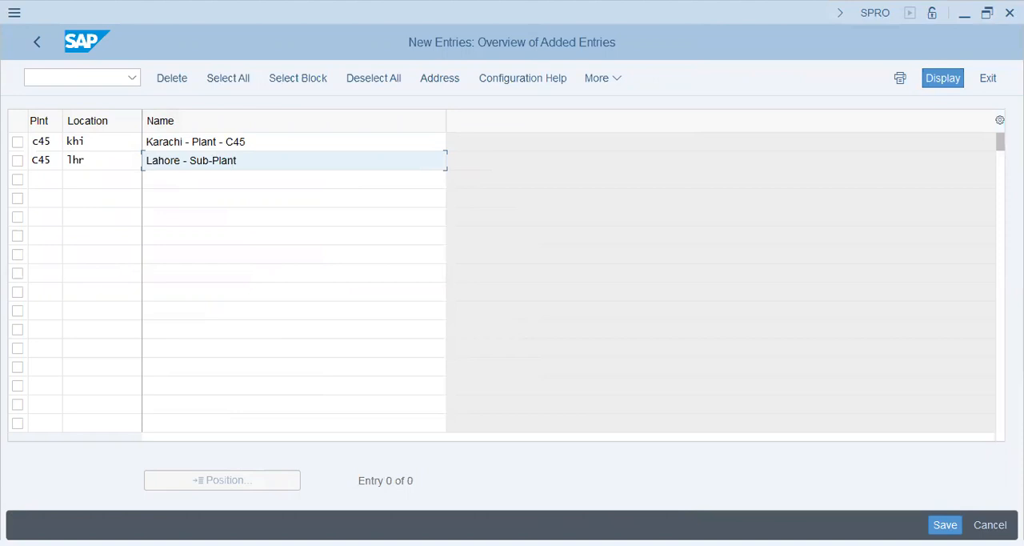
text( +W)
key(BackSpace)
text(W)
text(H)
Confirm the location entries and set the KHI address to country pk and region is
key(Return)
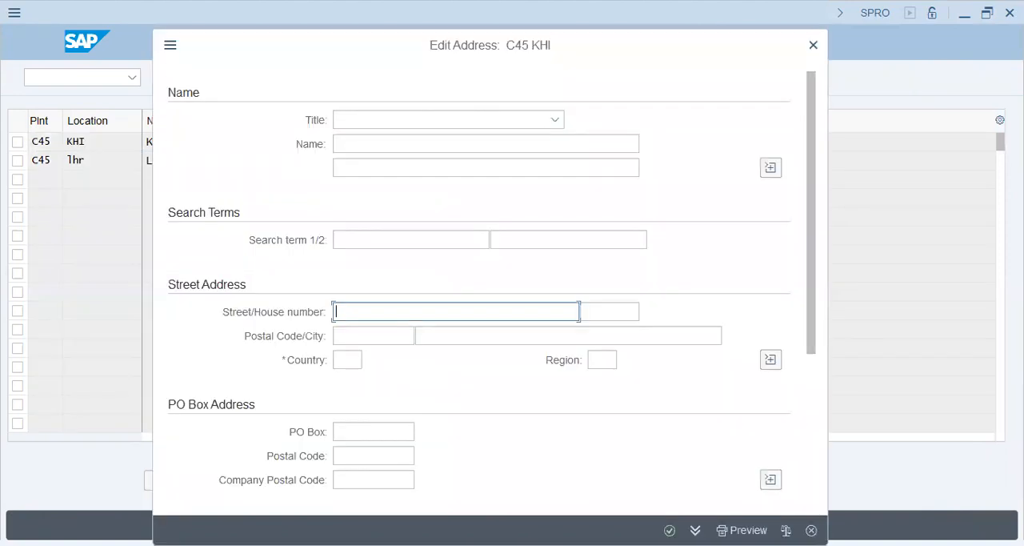
click(347, 360)
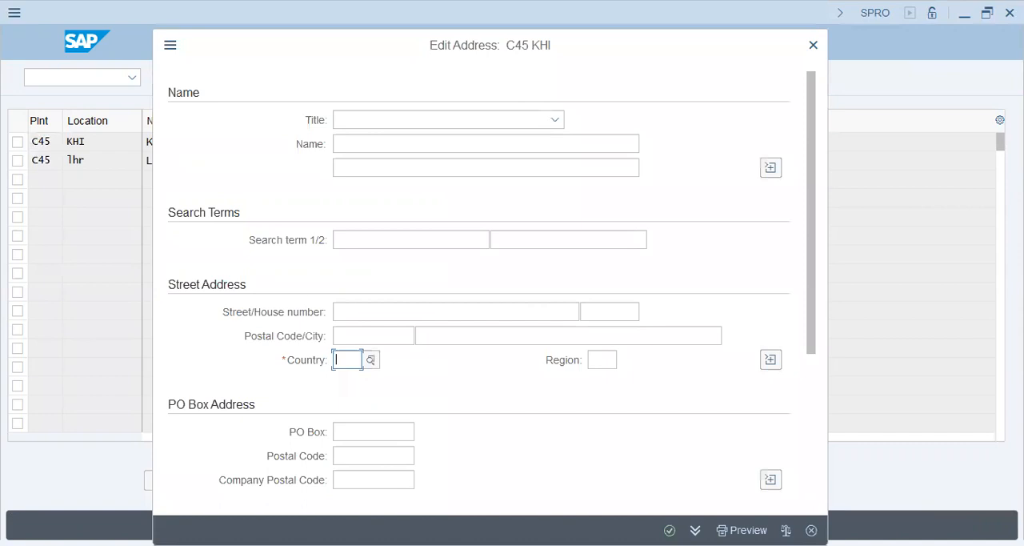
text(pk)
key(Tab)
text(is)
key(Tab)
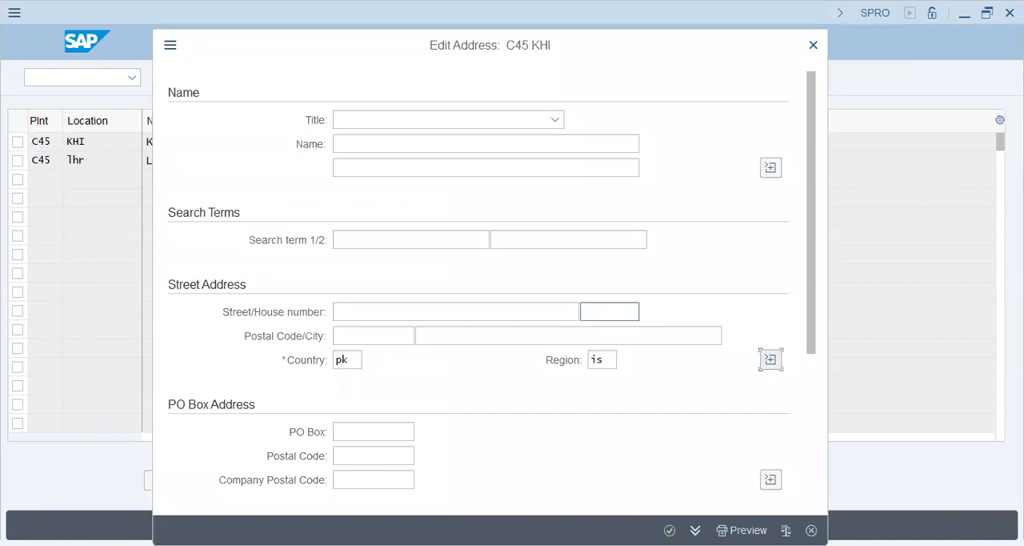
key(Return)
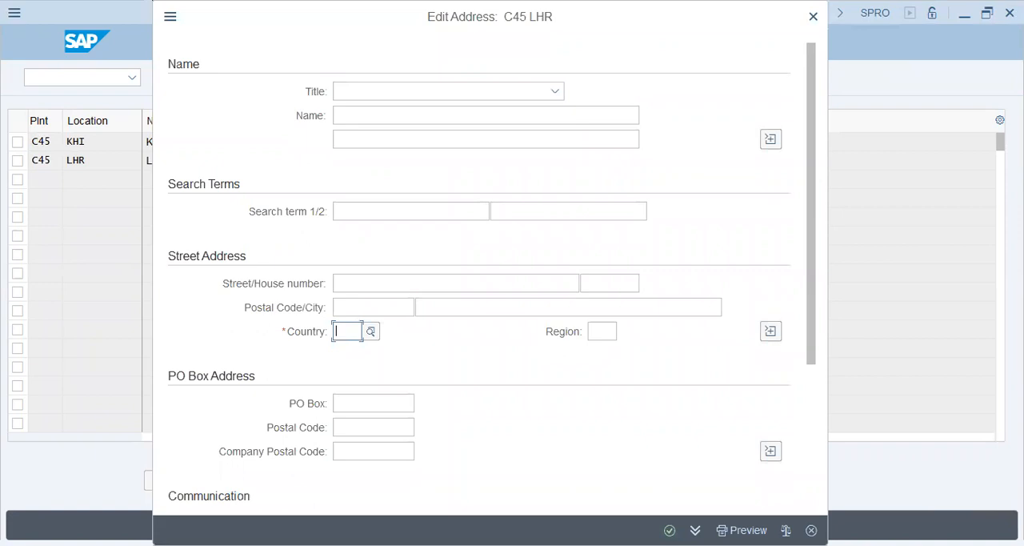
Close the LHR address and save both C45 locations to the Champion Group customizing request, leaving the Locations view
key(Escape)
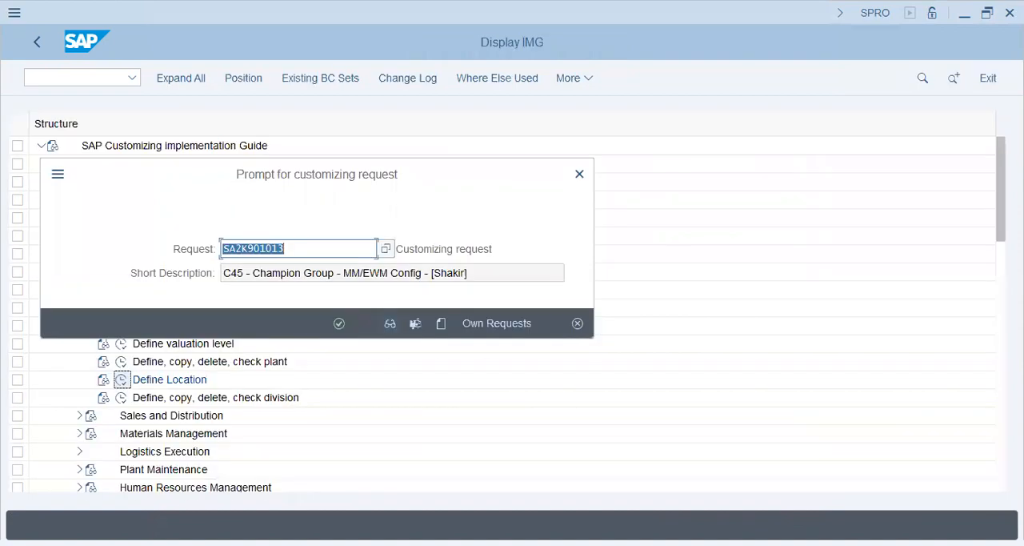
key(Return)
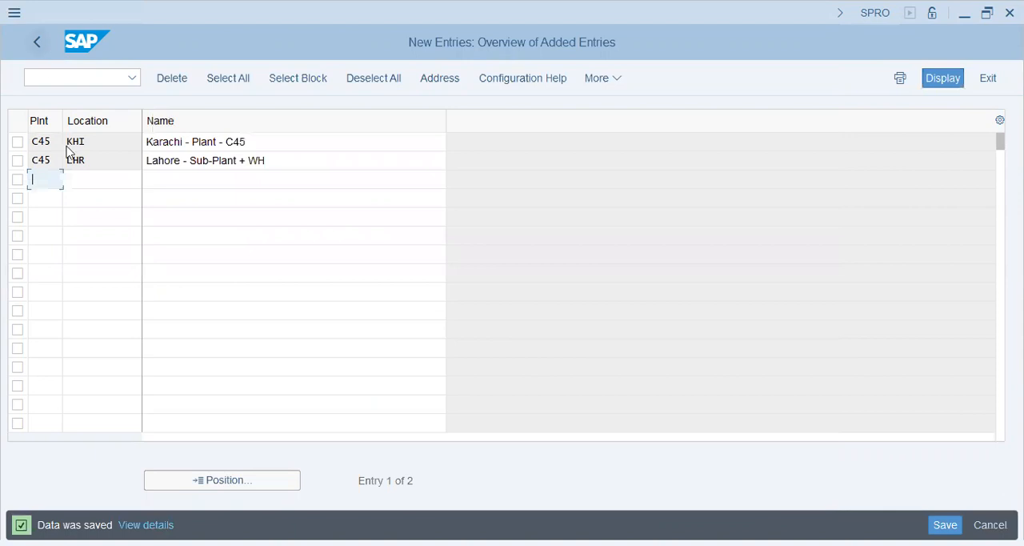
key(F3)
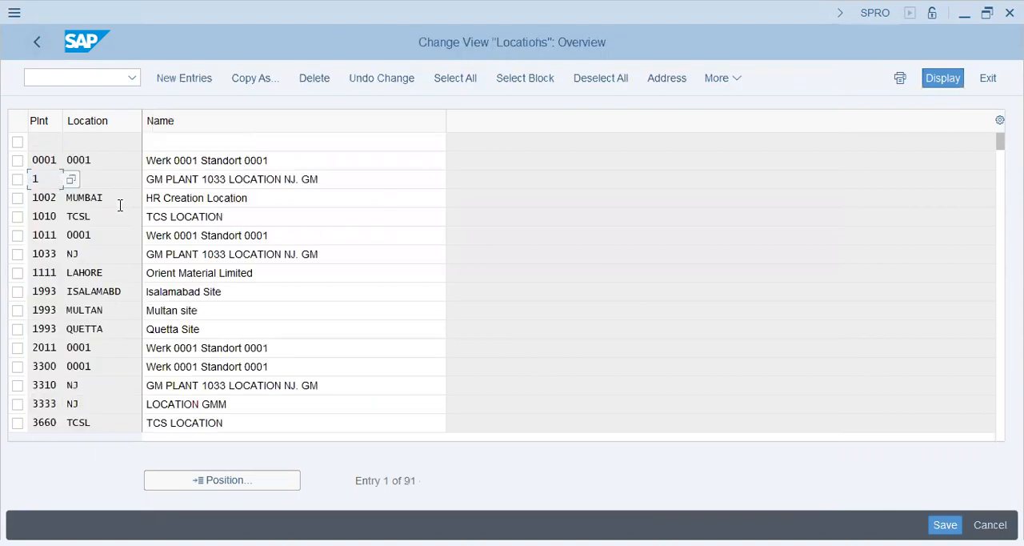
click(37, 43)
Open the Define Division activity from the division entry under Logistics - General
click(120, 326)
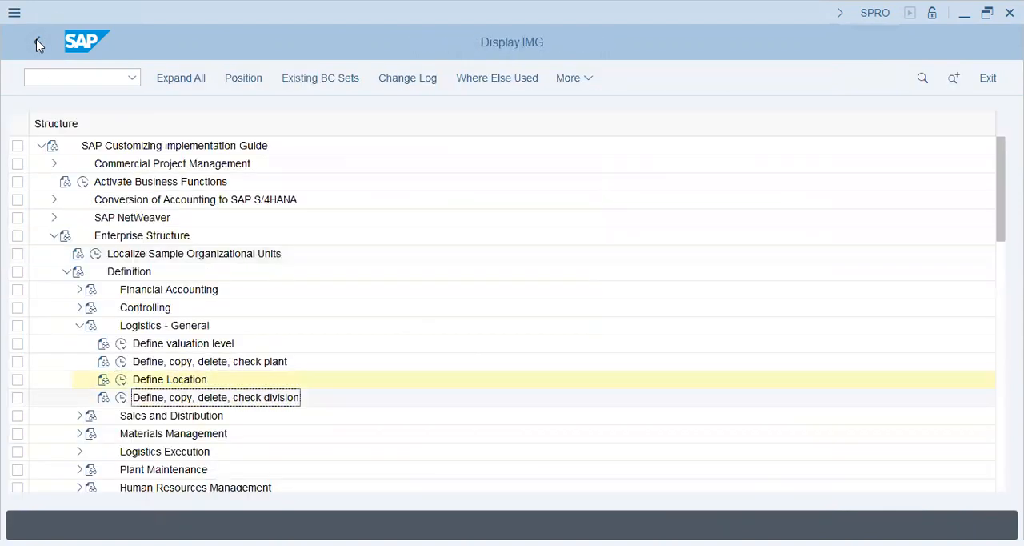
click(121, 327)
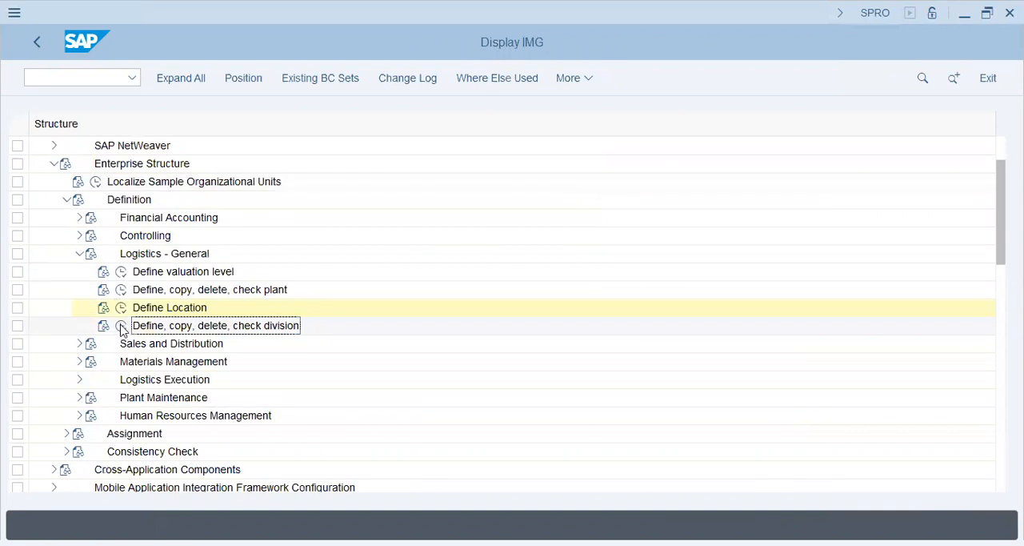
click(121, 328)
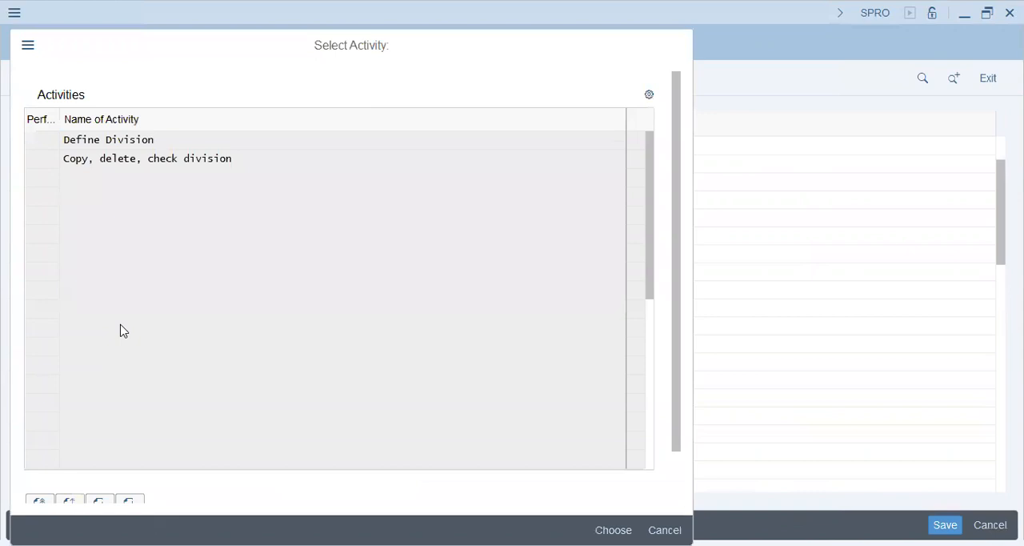
key(Return)
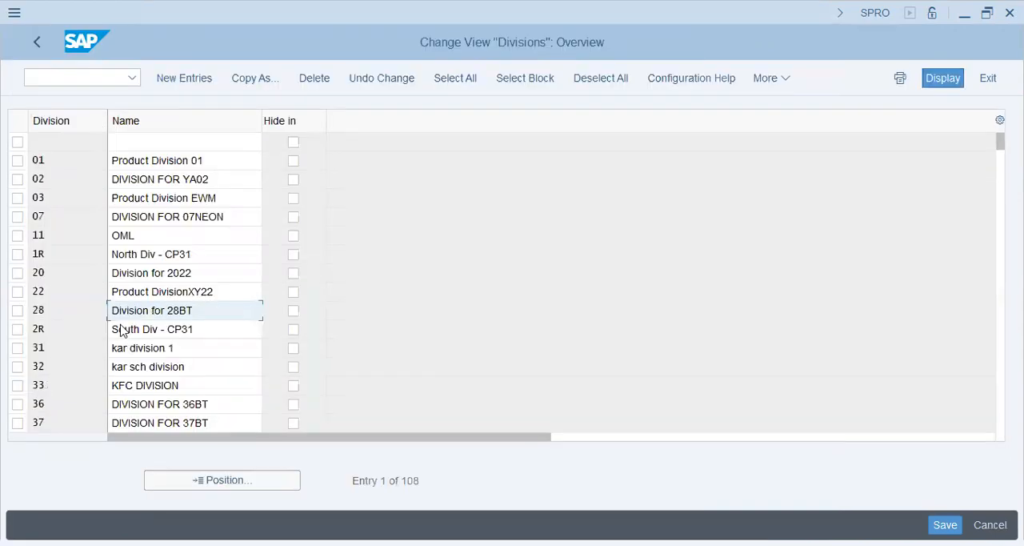
Examine the codes and names of the existing divisions, down to the entries starting with D
key(F5)
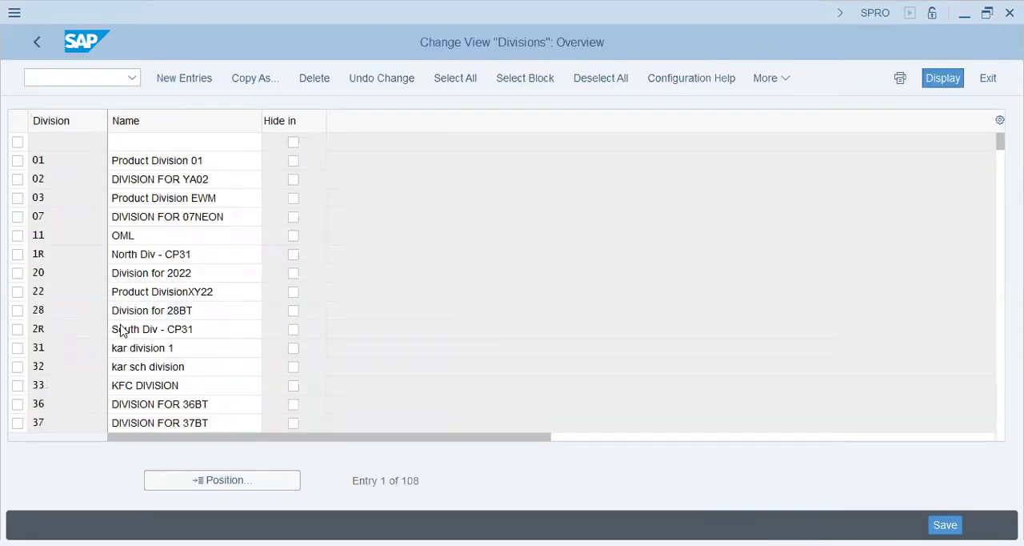
key(Page_Down)
key(Page_Down)
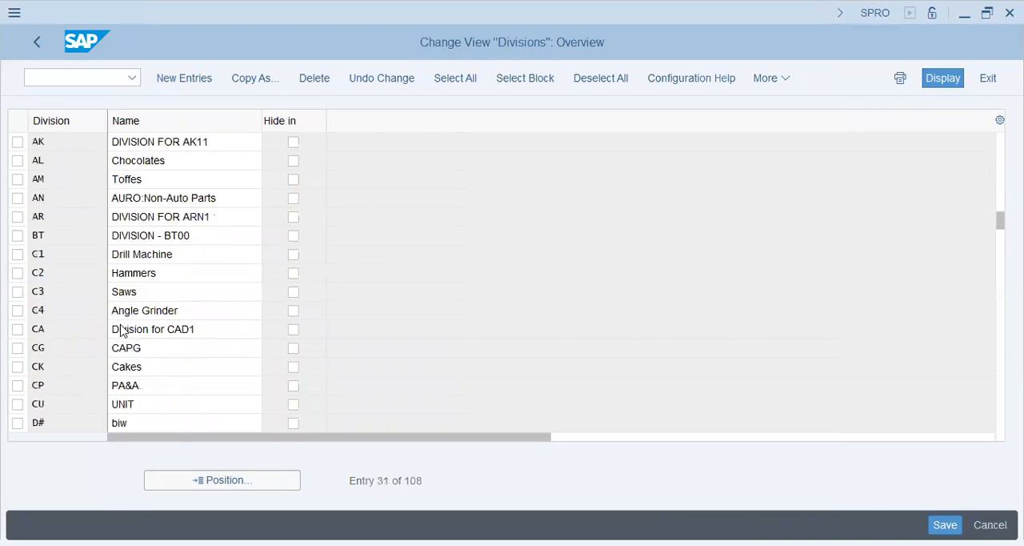
click(125, 275)
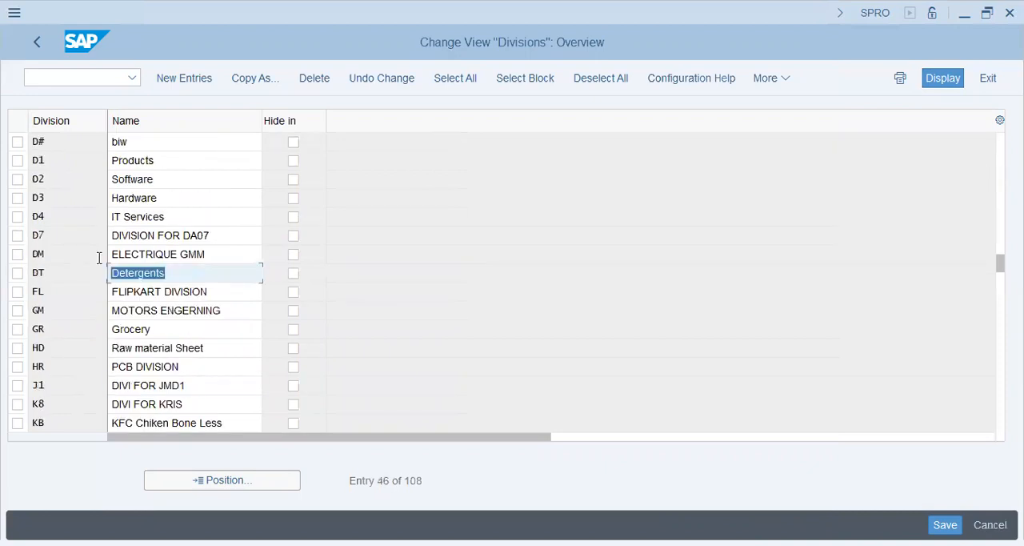
click(110, 212)
click(102, 196)
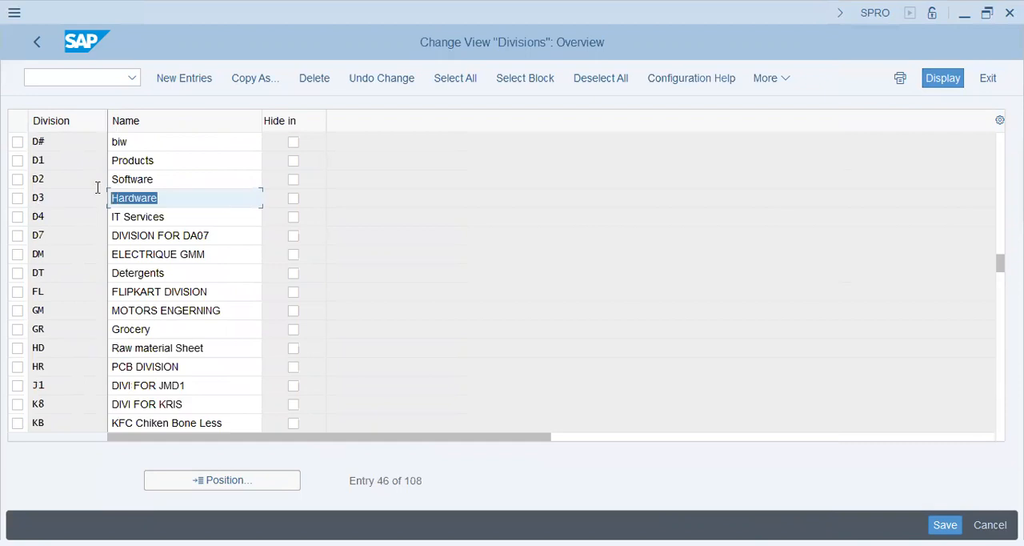
key(Up)
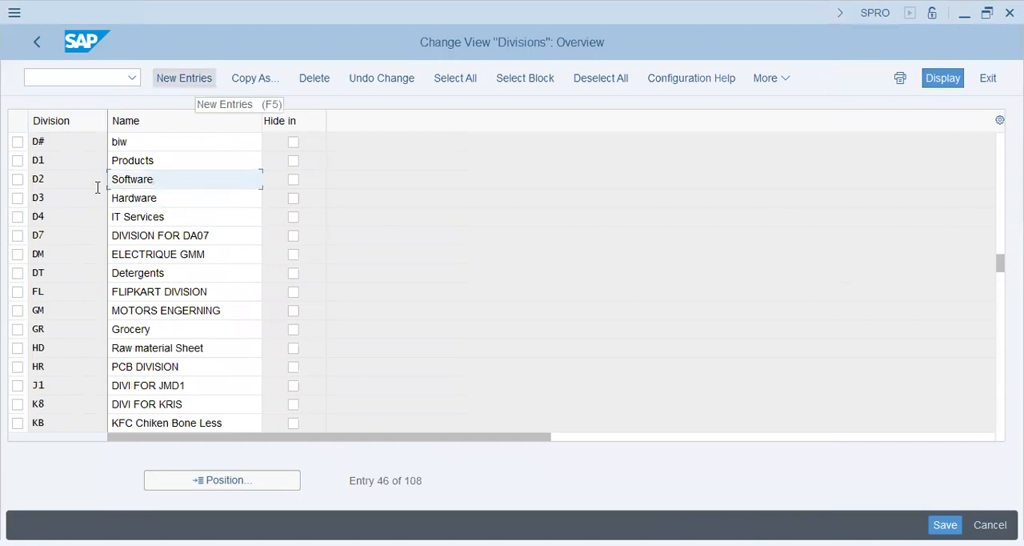
Create a new division entry Fr with the name "Frozen Food"
key(F5)
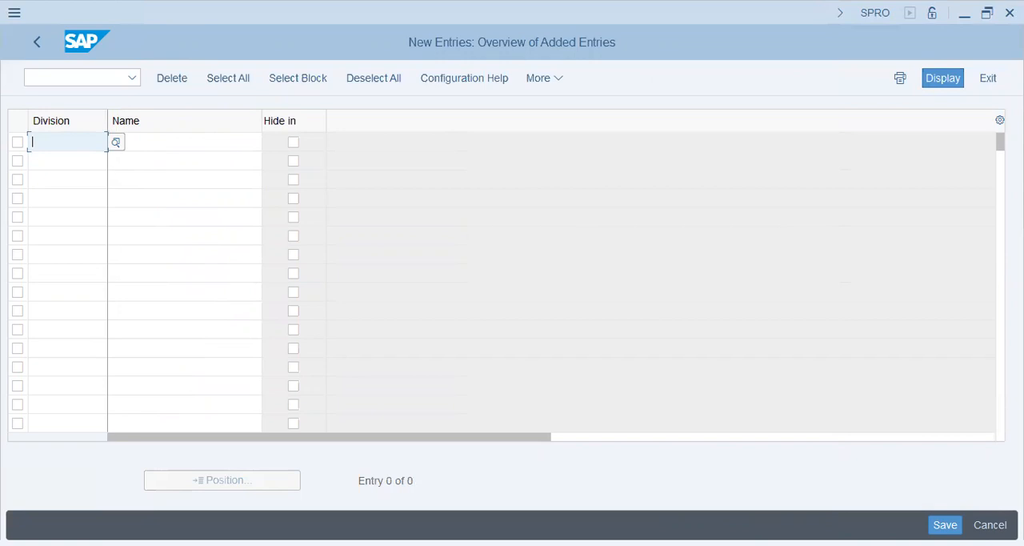
text(Froz)
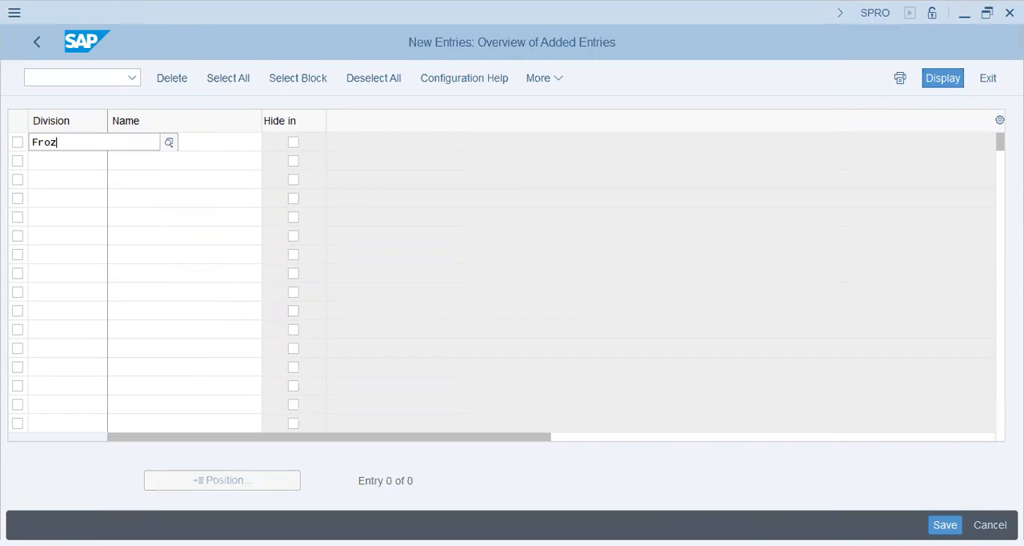
key(Tab)
text(Fro)
text(zne)
key(BackSpace)
key(BackSpace)
key(BackSpace)
text(en Food)
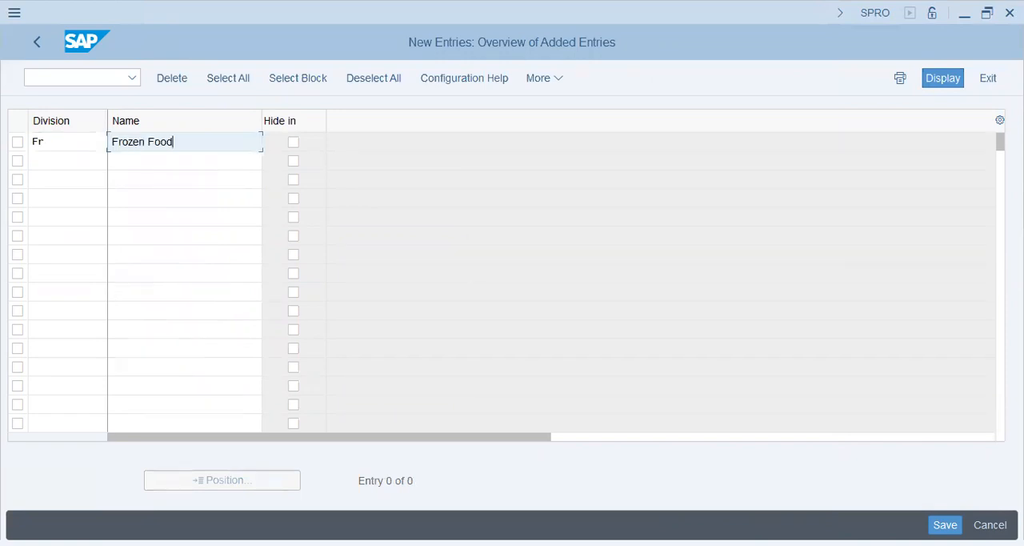
Add a second division FF with the name "Fresh Vegetable"
click(67, 161)
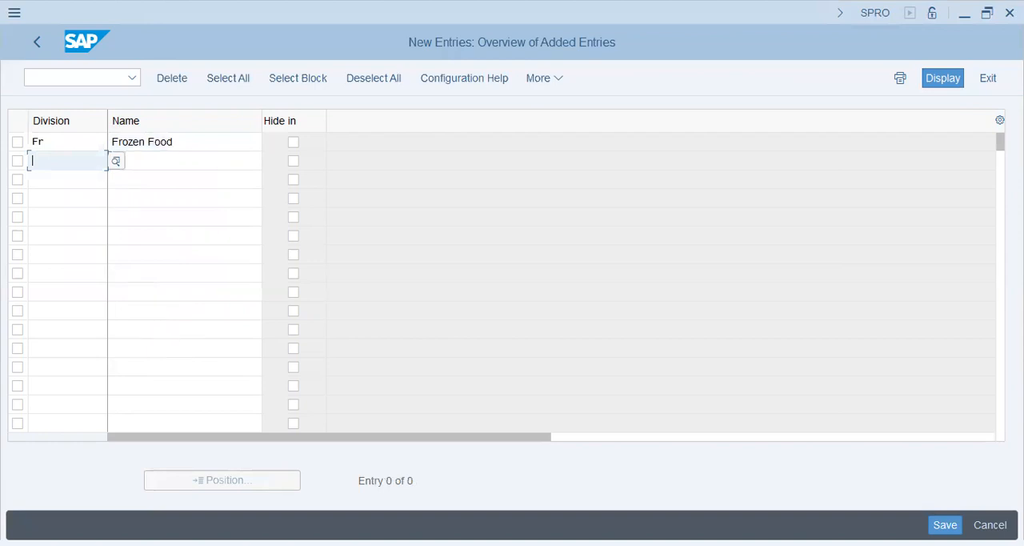
text(FF)
key(Tab)
text(Fresh Vegetable)
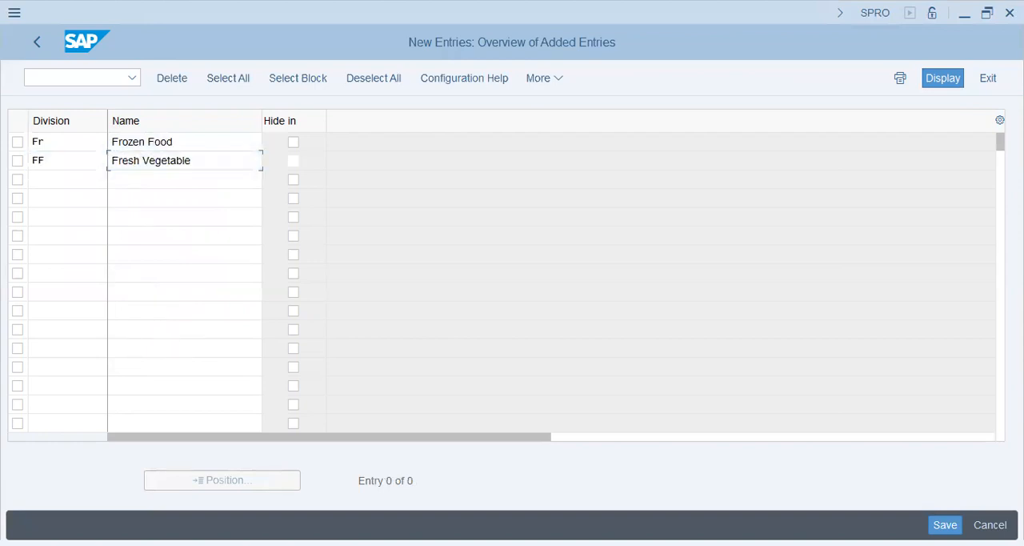
Add a third division DP with the name "Dairy Products"
key(Tab)
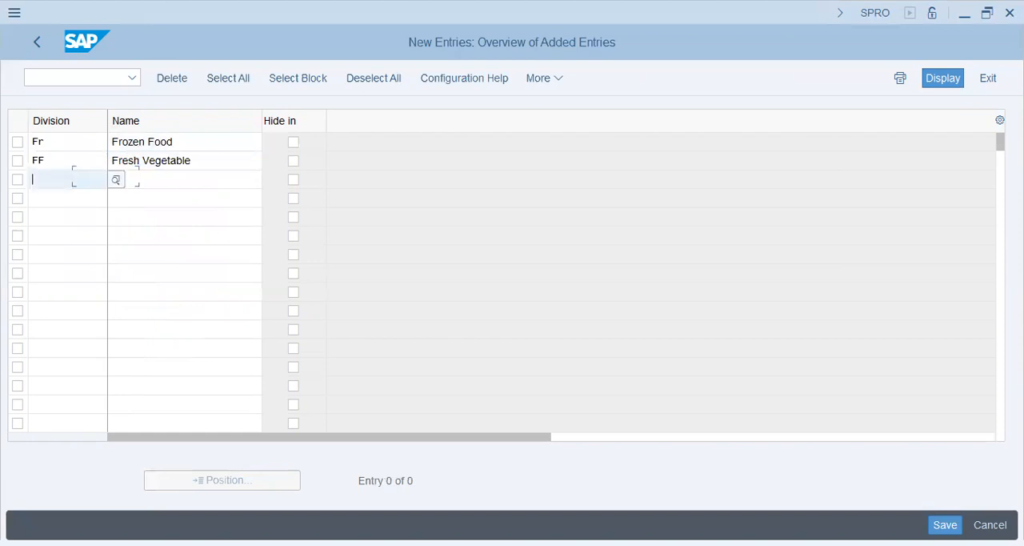
text(DP)
key(Tab)
text(Dairy Products)
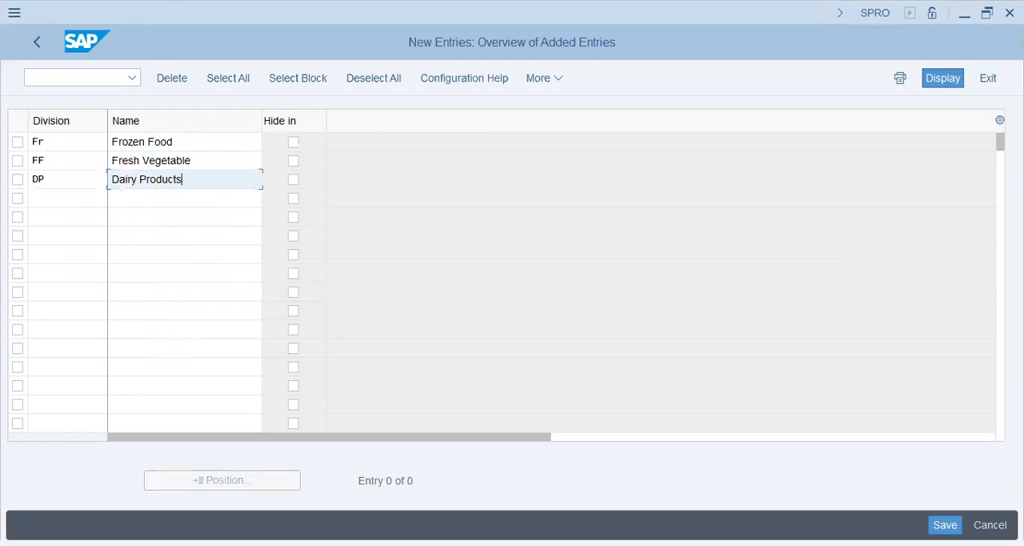
Add a fourth division RM with the name "Reading Material"
key(Tab)
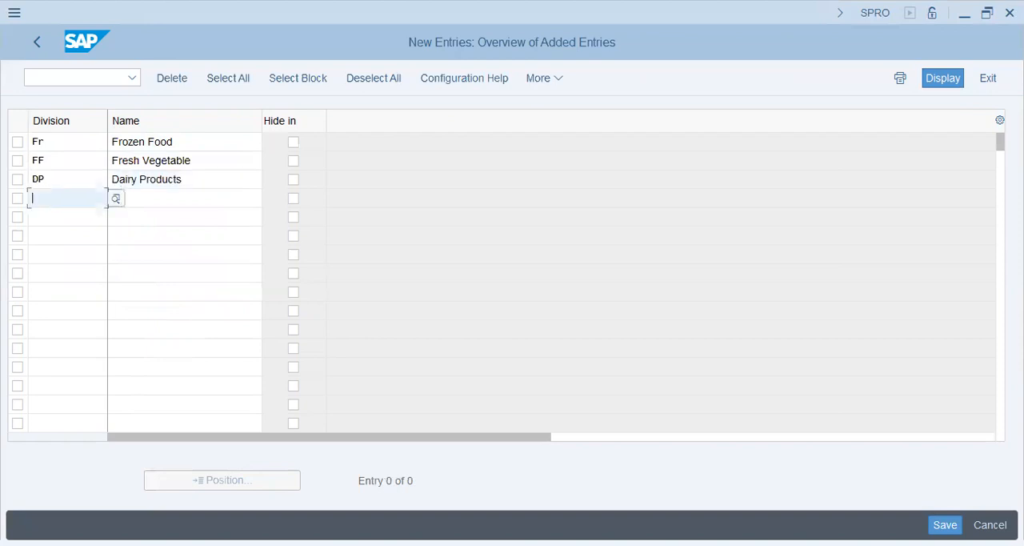
text(RM)
key(Tab)
text(Reading Material)
Save the four new divisions and assign them to the Champion Group MM/EWM customizing request
key(Tab)
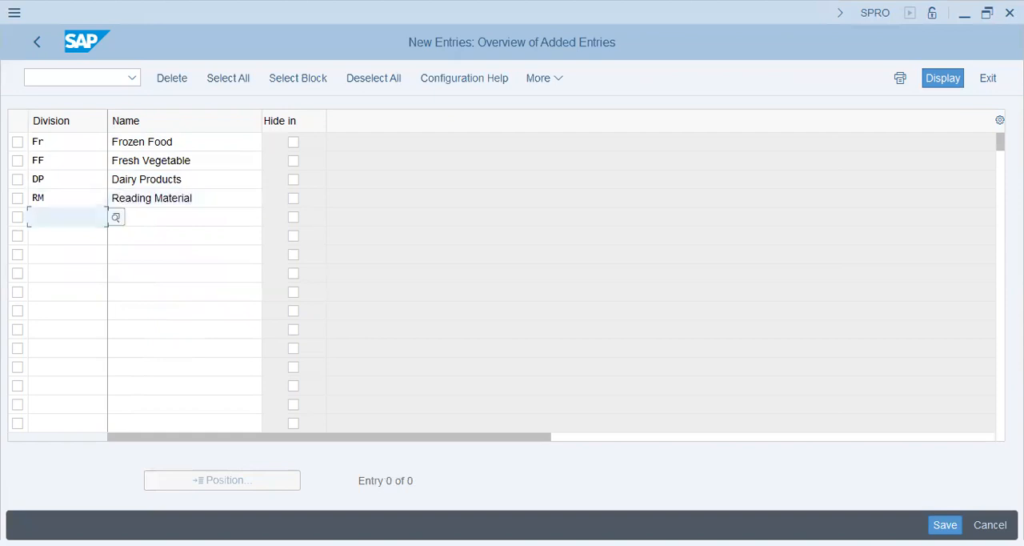
key(ctrl+s)
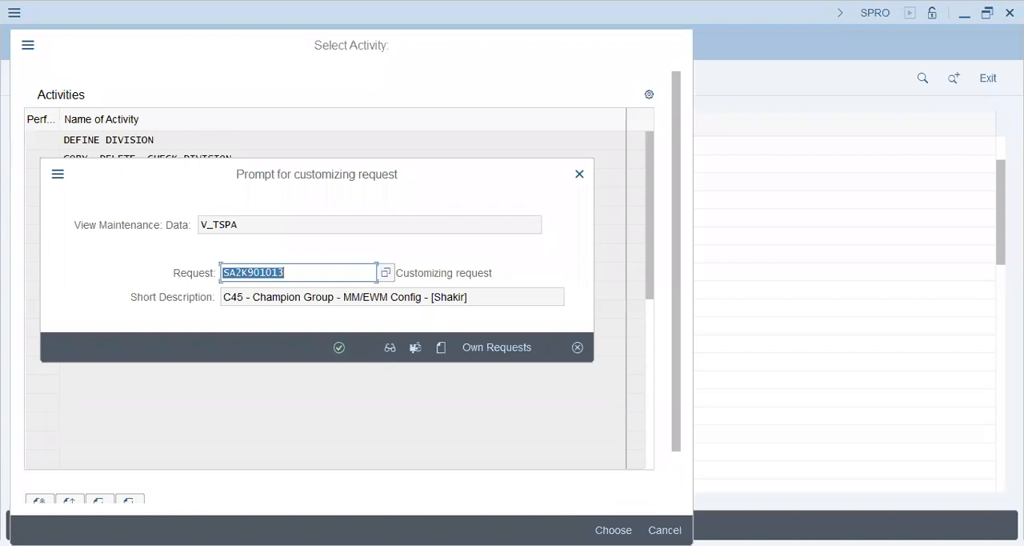
key(Return)
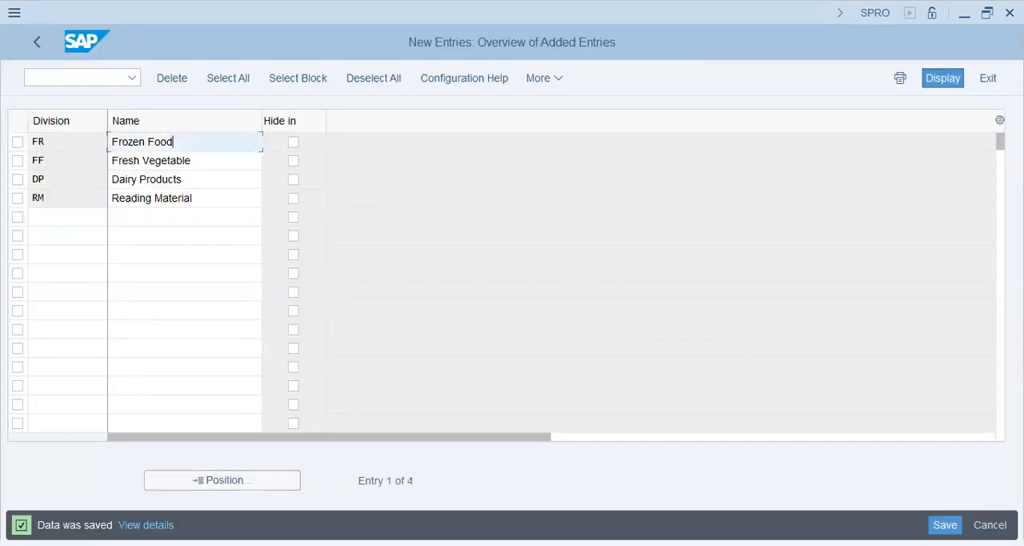
Append the suffix "(IMT)" to the name of the Frozen Food division
text((IMT))
key(shift+Left)
key(shift+Left)
key(shift+Left)
key(shift+Left)
key(shift+Left)
key(ctrl+c)
key(Down)
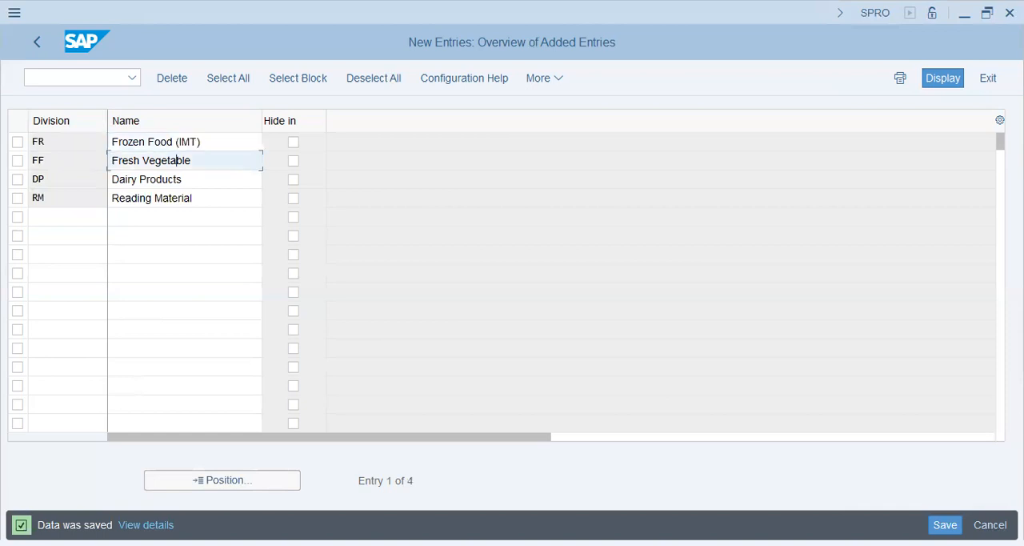
Append the "(IMT)" suffix to the names of the Fresh Vegetable, Dairy Products and Reading Material divisions
key(End)
key(ctrl+v)
key(Down)
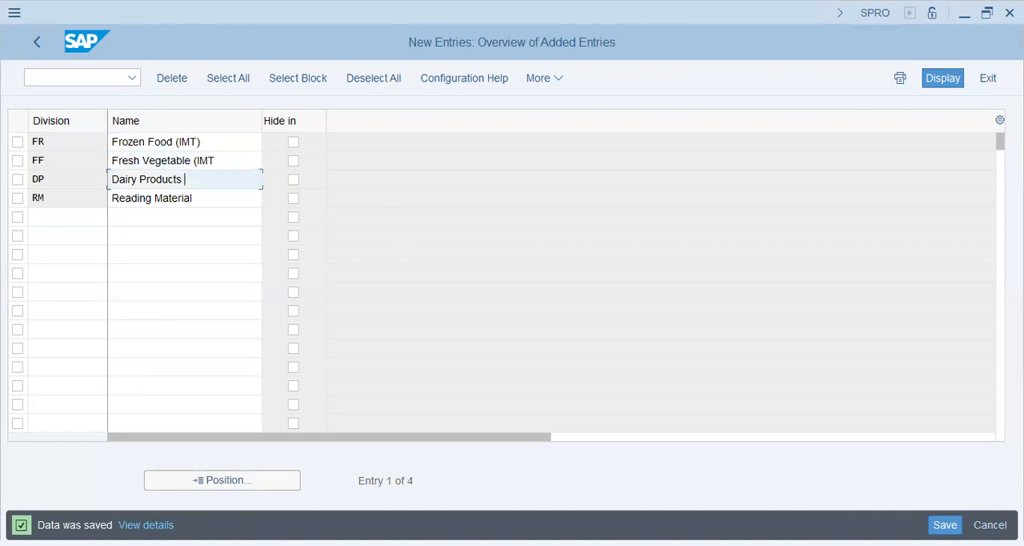
text((IMT))
key(Down)
text((IM)
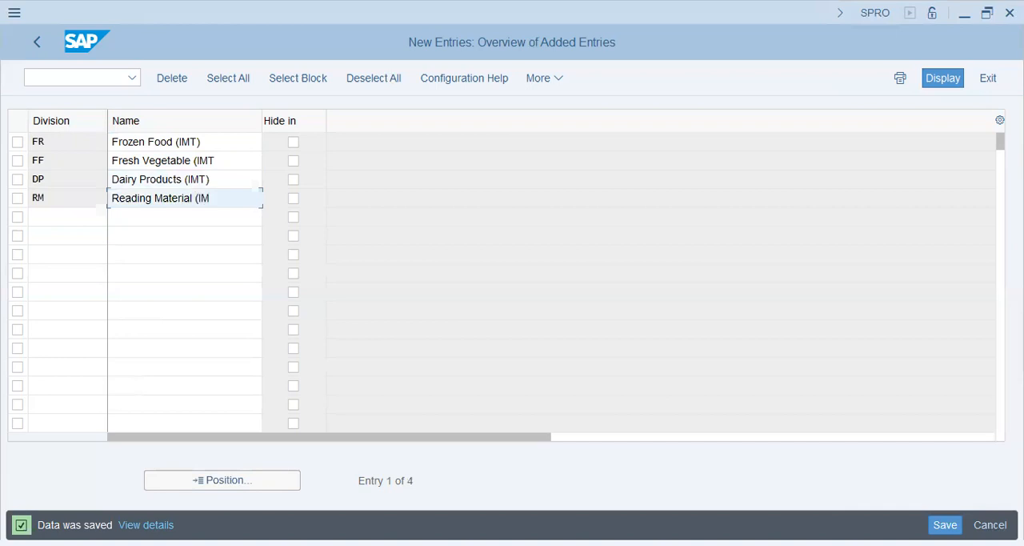
Rename divisions RM and FF to "Reading Material IMT" and "Fresh Vegetable IMT" without parentheses, and save the divisions
key(BackSpace)
text(T)
click(194, 160)
key(BackSpace)
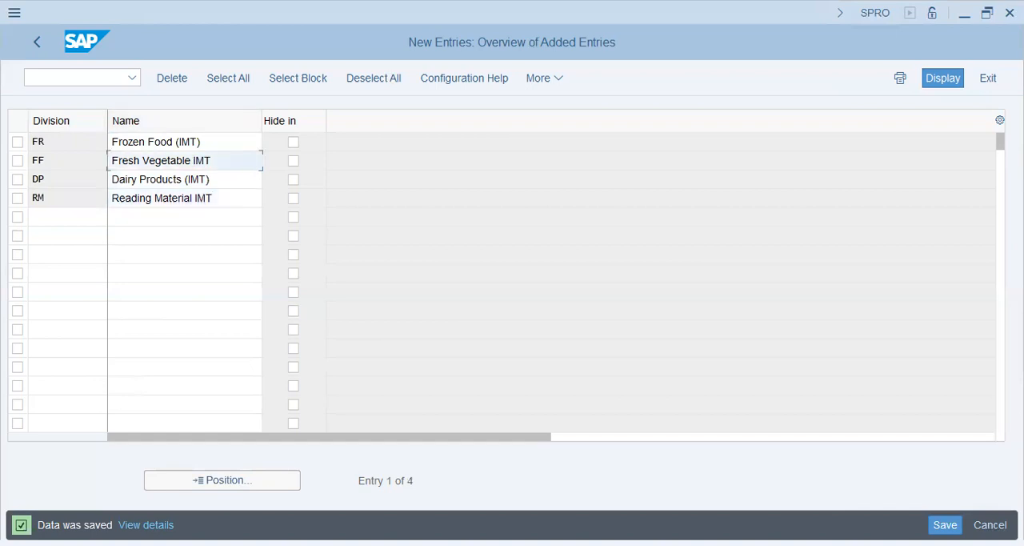
key(ctrl+s)
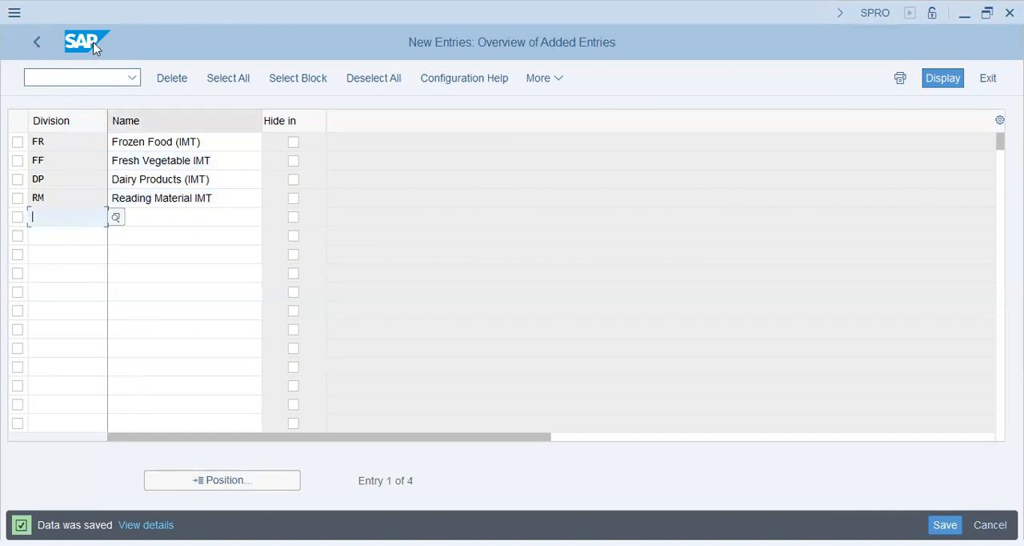
Leave the division activity and open storage location maintenance under Materials Management for plant C45
key(shift+F3)
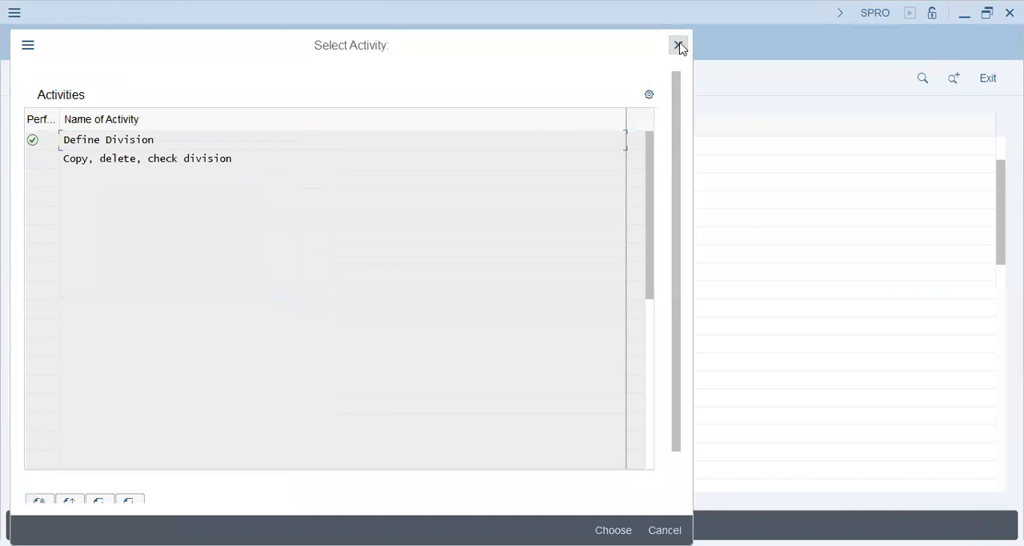
click(678, 46)
click(80, 254)
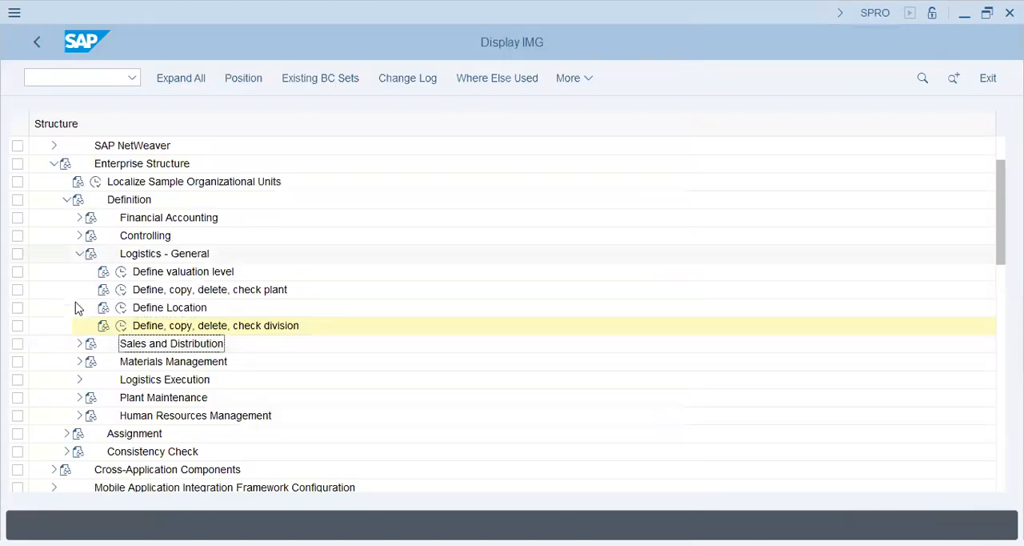
click(79, 289)
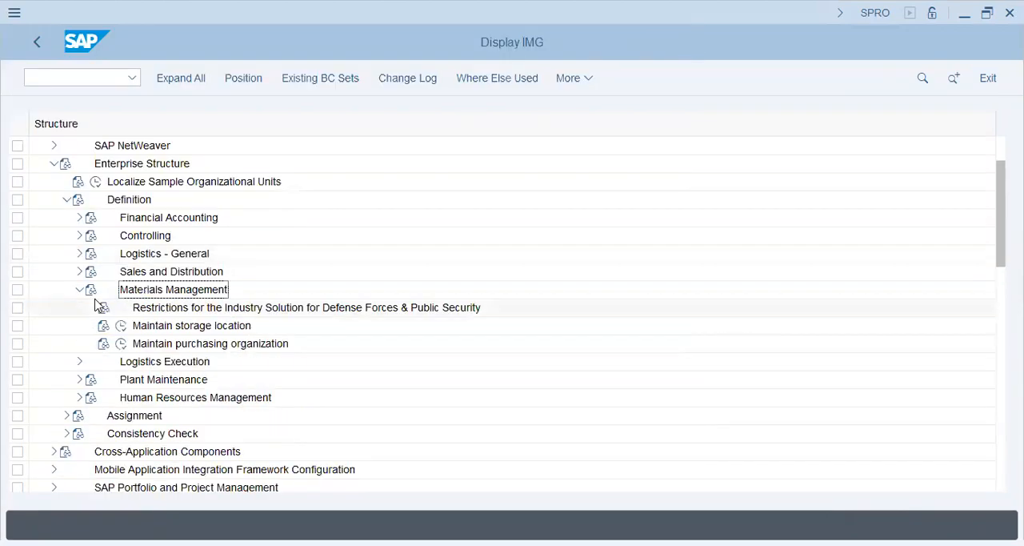
click(96, 305)
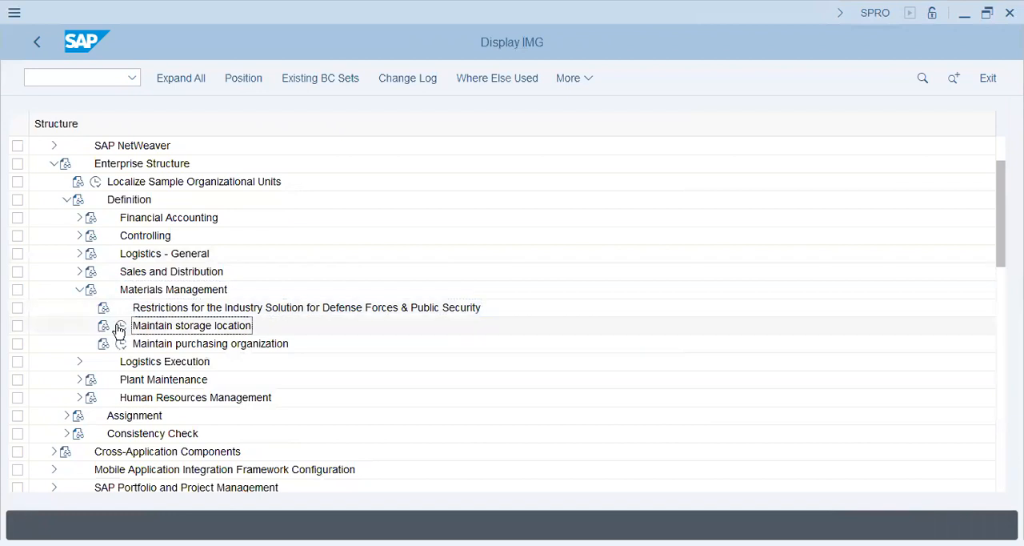
click(120, 327)
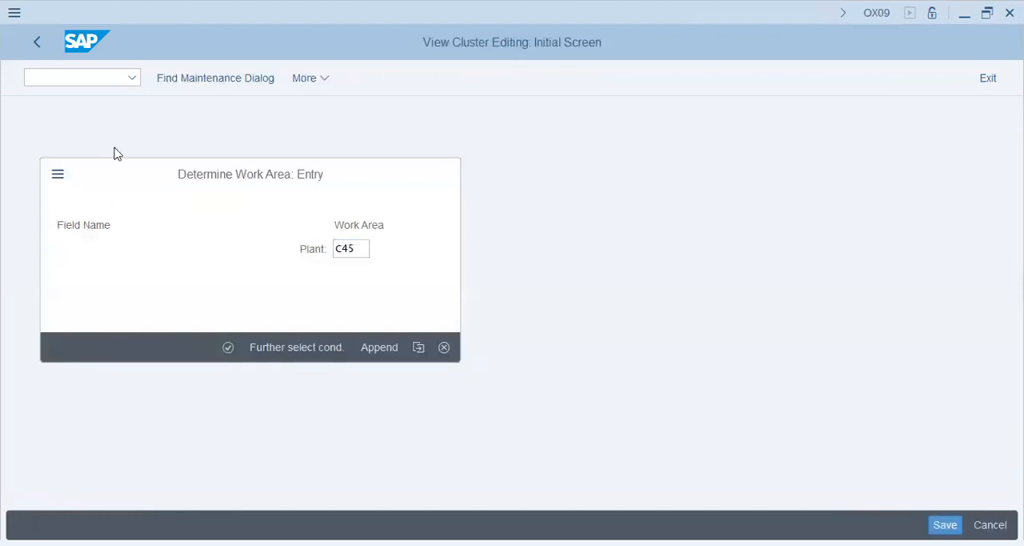
key(Return)
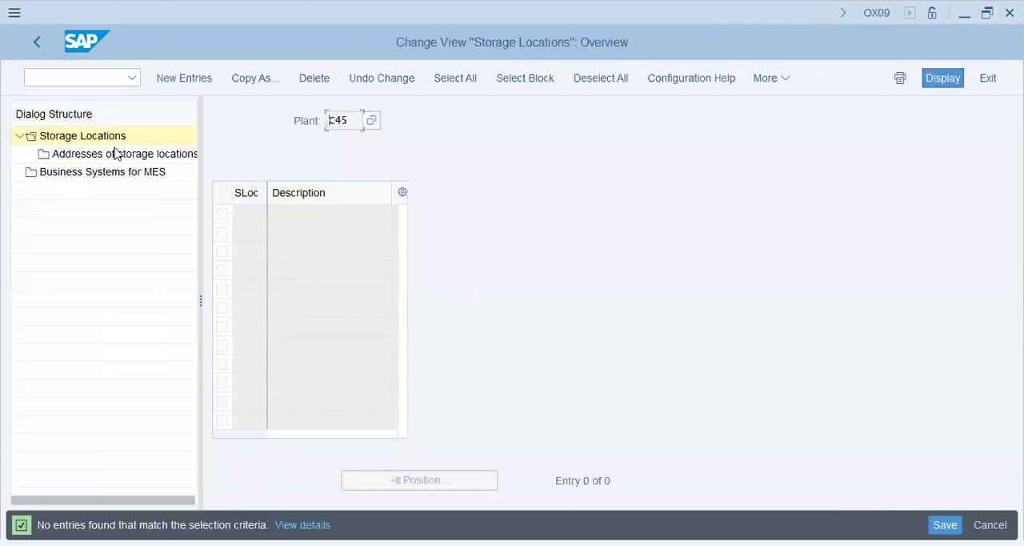
Add a new storage location KHI with the description "Karachi -Korangi" to plant C45
key(F5)
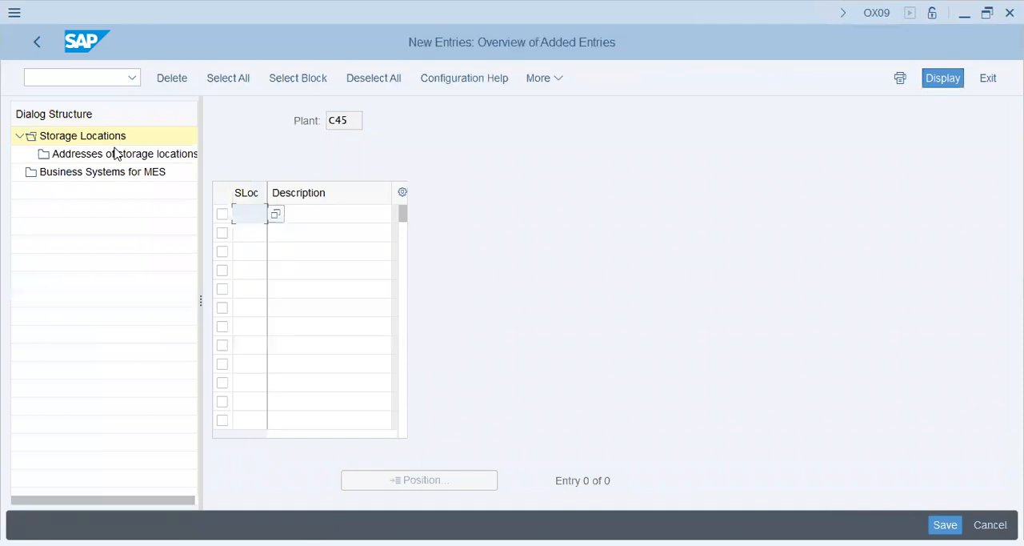
text(KHI)
key(Tab)
text(K)
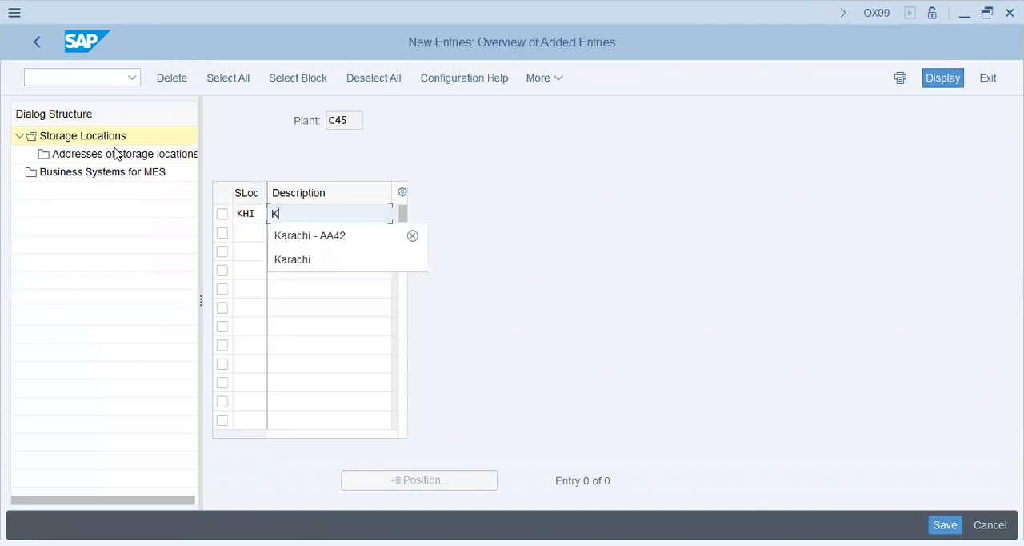
text(arachi -)
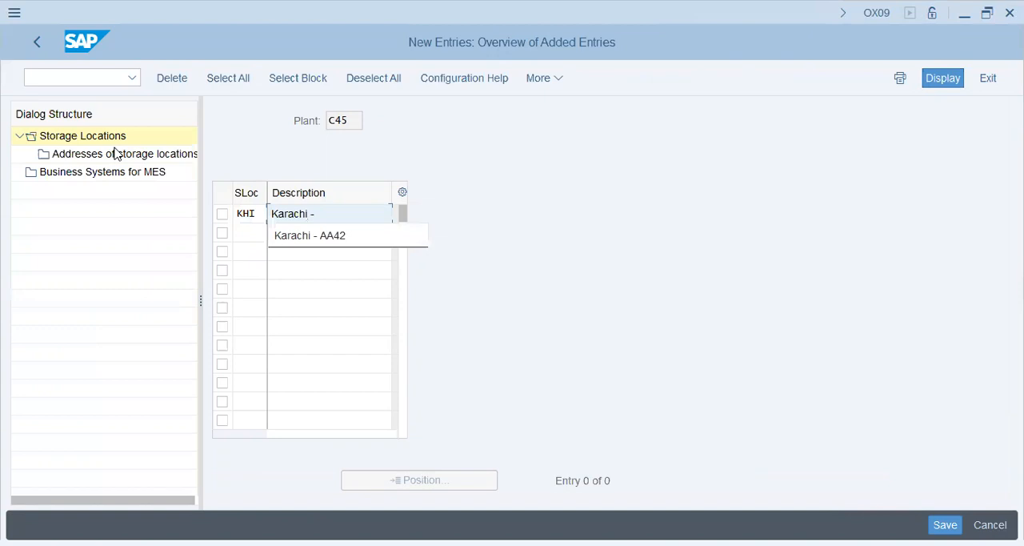
text( Korang)
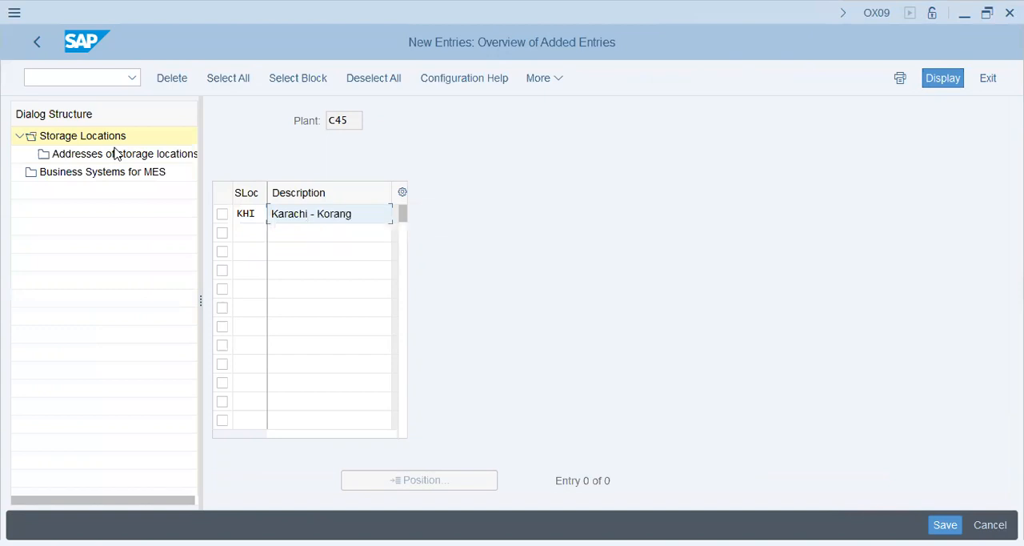
key(Left)
key(Left)
key(Left)
key(Left)
key(Left)
key(Left)
key(BackSpace)
key(End)
text(i)
key(Tab)
Add storage location LHR described as "Lahore-Raiwind" and save the entries to the Champion Group MM/EWM customizing request
text(Lhr)
key(Tab)
text(Lahore-Raiwind)
key(Return)
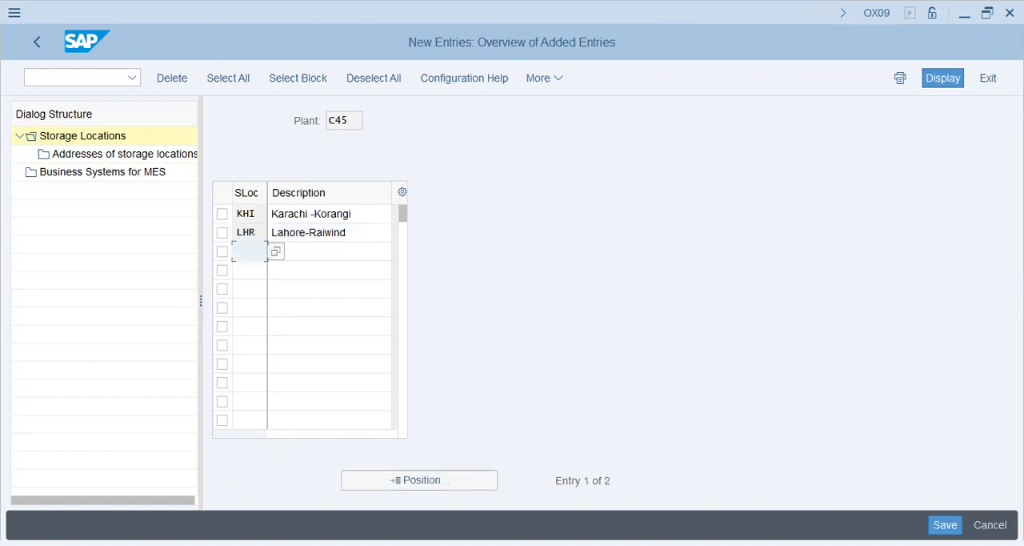
key(ctrl+s)
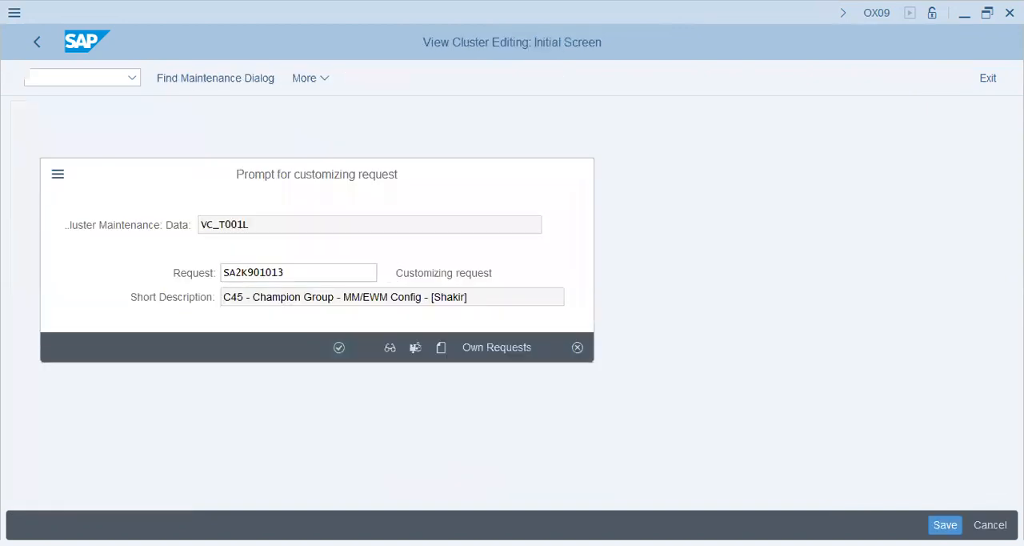
key(Return)
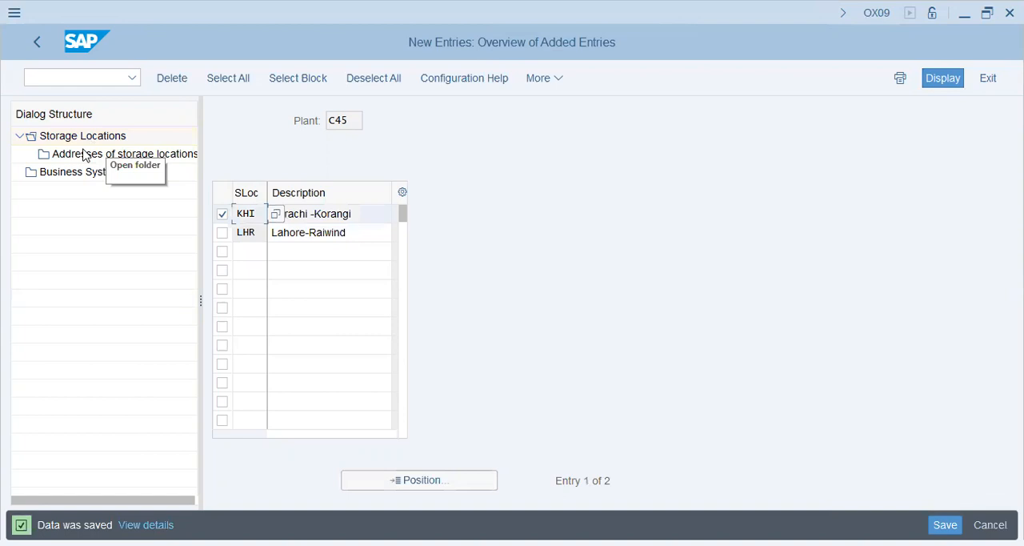
Add address number K1 to storage location KHI without entering address details, save it and return to the storage locations
double_click(85, 155)
key(F5)
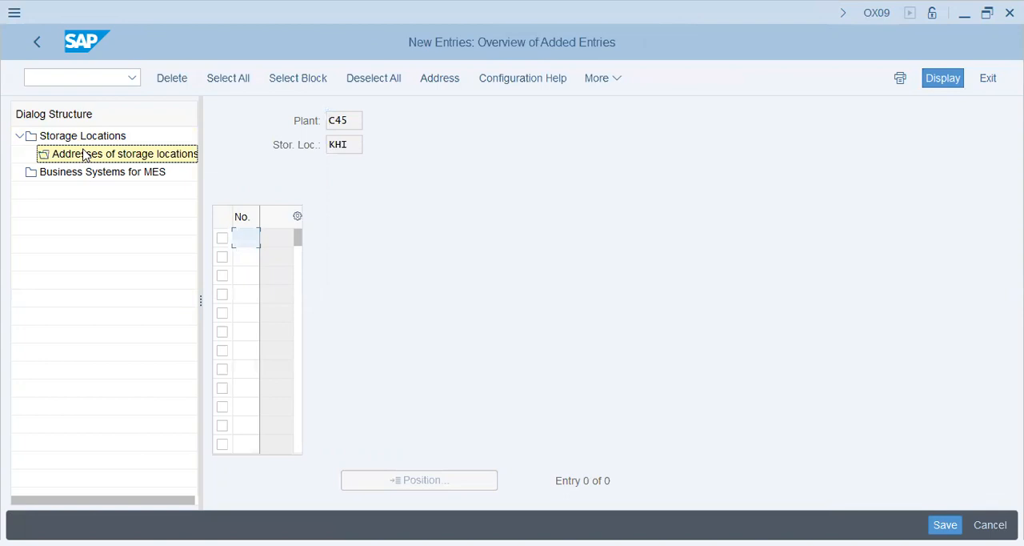
text(k1)
key(Down)
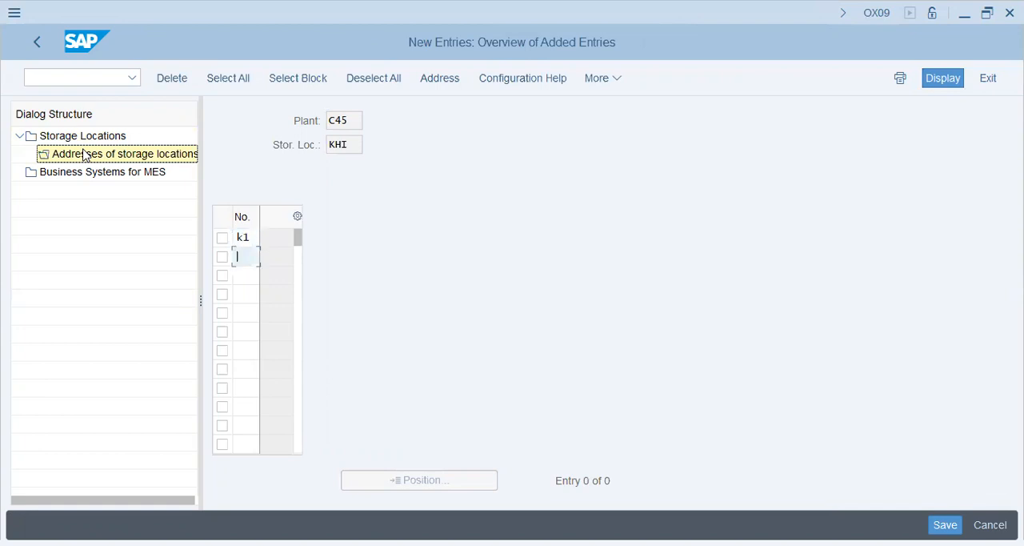
key(Return)
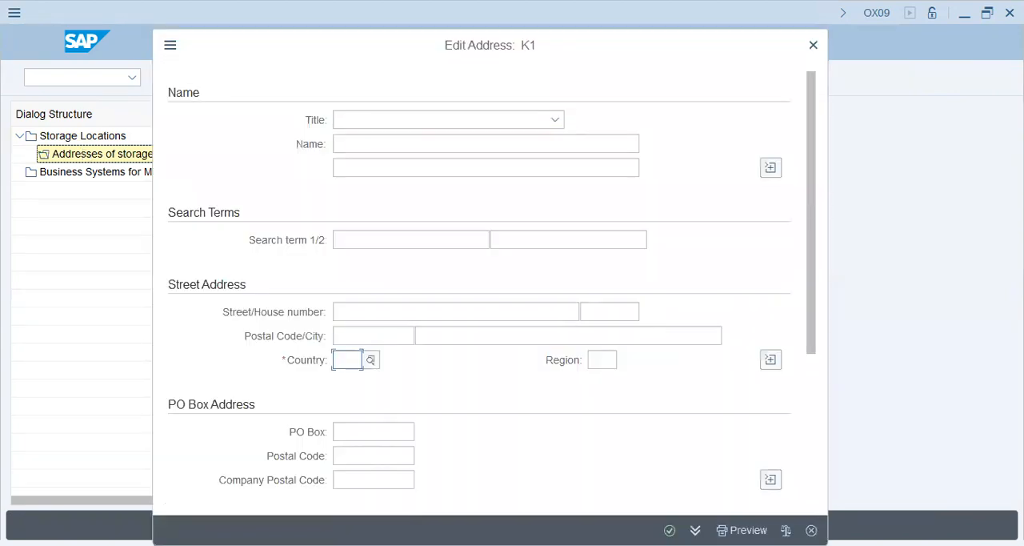
key(Escape)
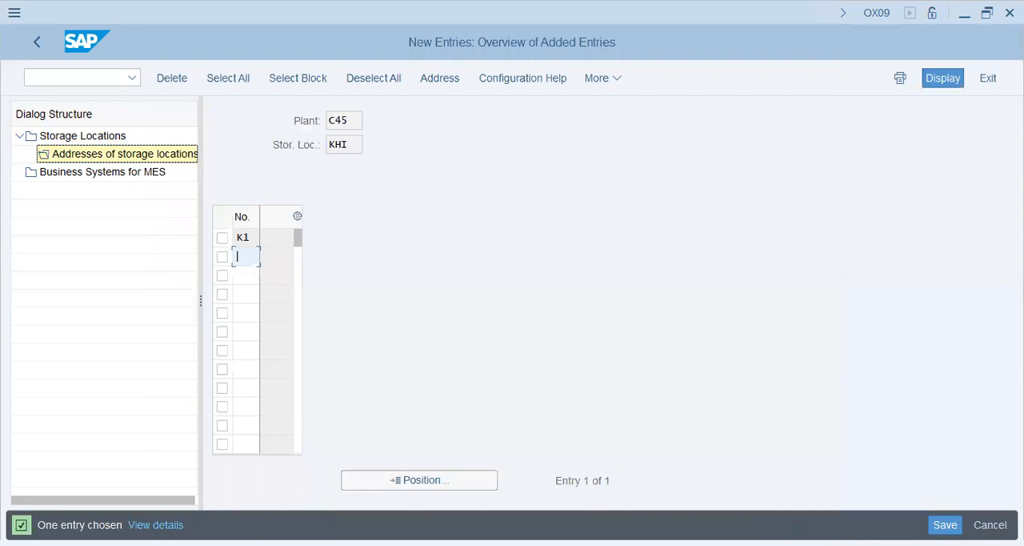
key(ctrl+s)
click(41, 47)
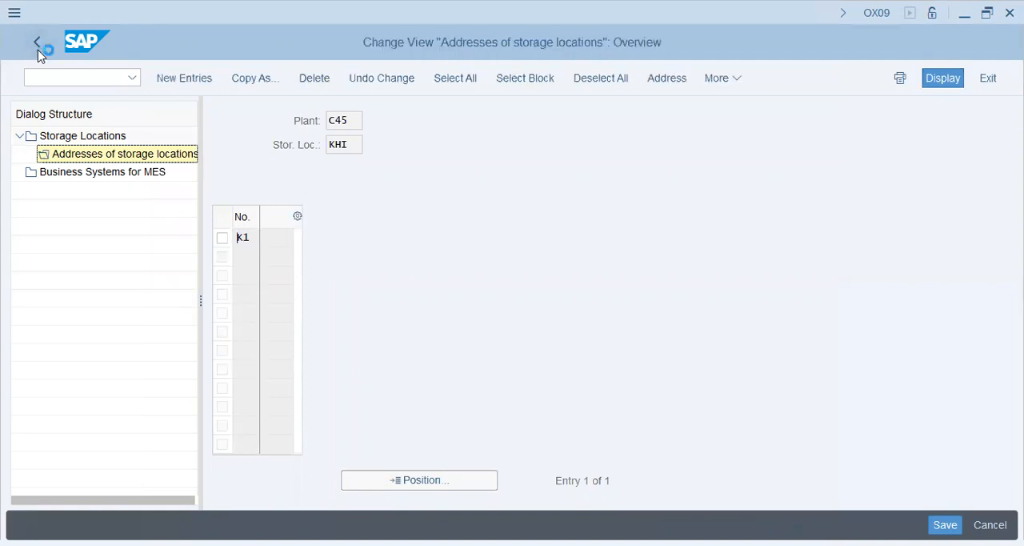
click(38, 48)
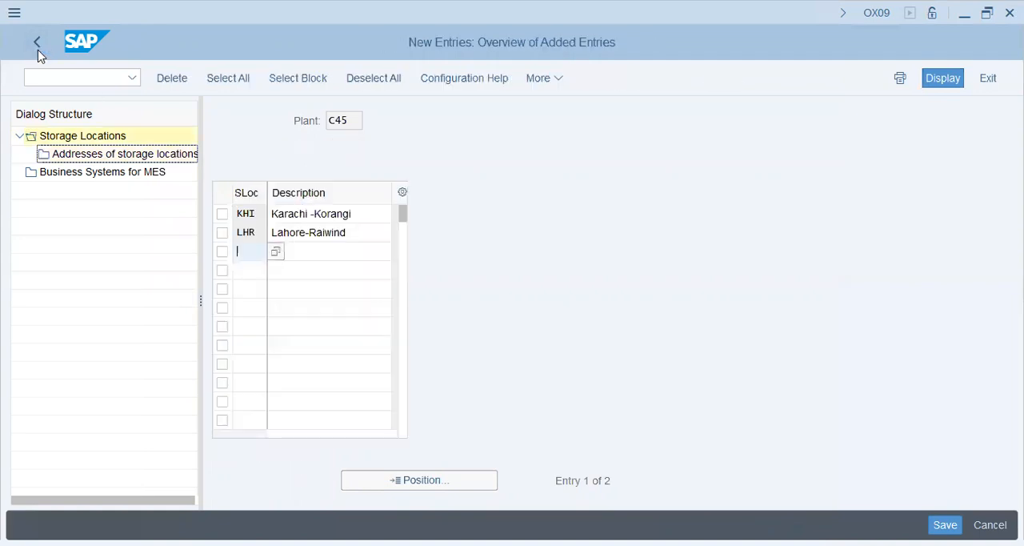
click(37, 47)
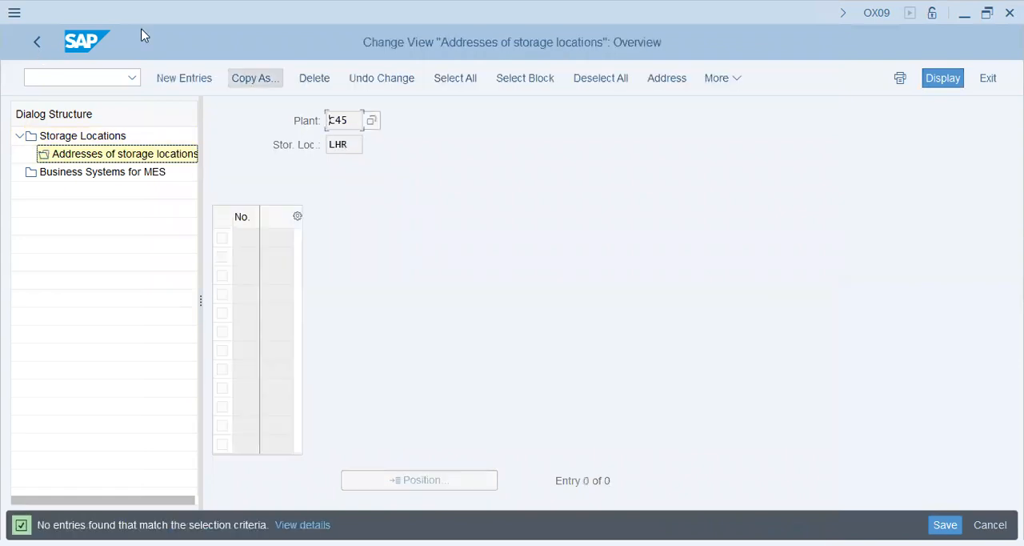
Add address number R1 to storage location LHR without entering address details and return to the IMG structure
key(F5)
text(R1)
key(Return)
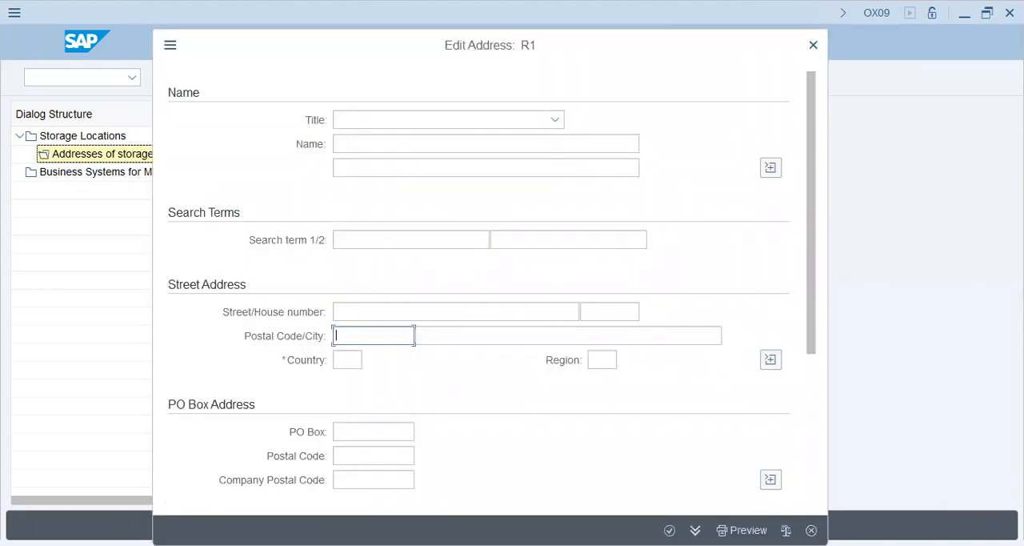
key(Escape)
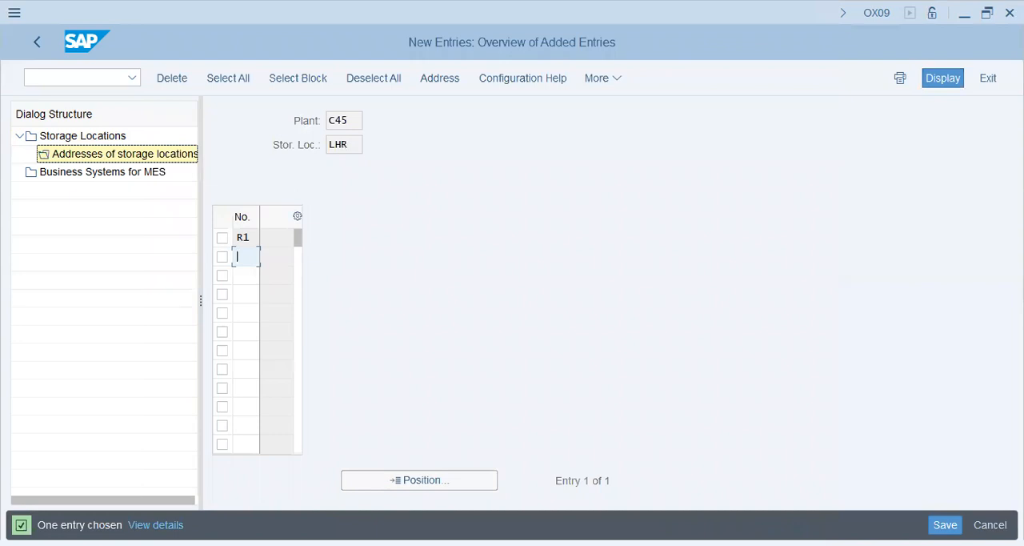
click(36, 45)
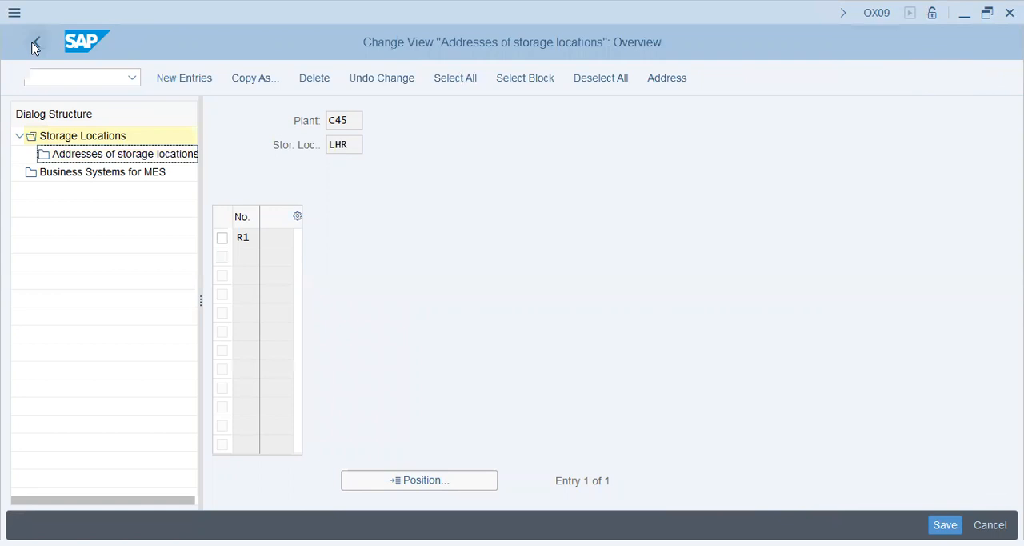
click(35, 46)
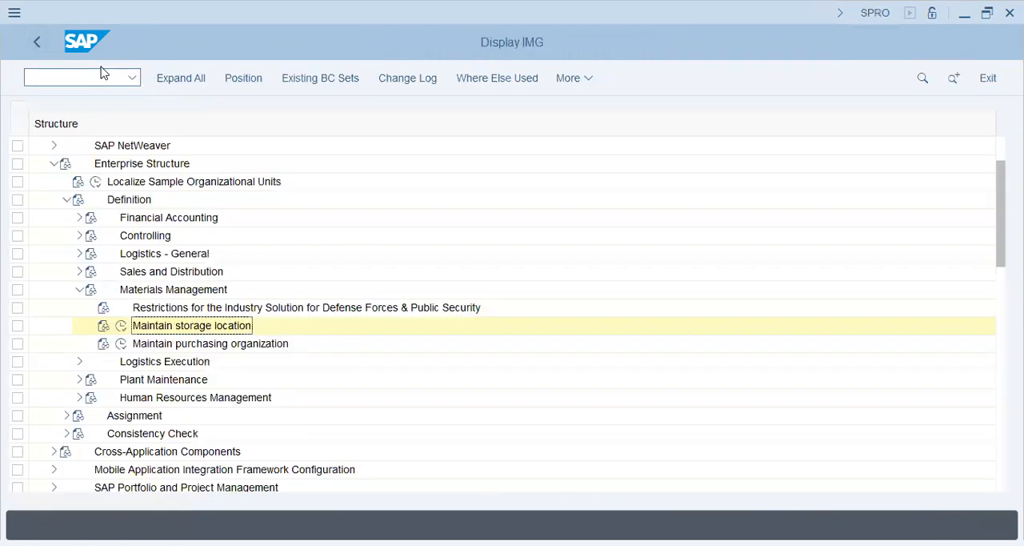
Open purchasing organization maintenance under Materials Management and start new entries
click(122, 345)
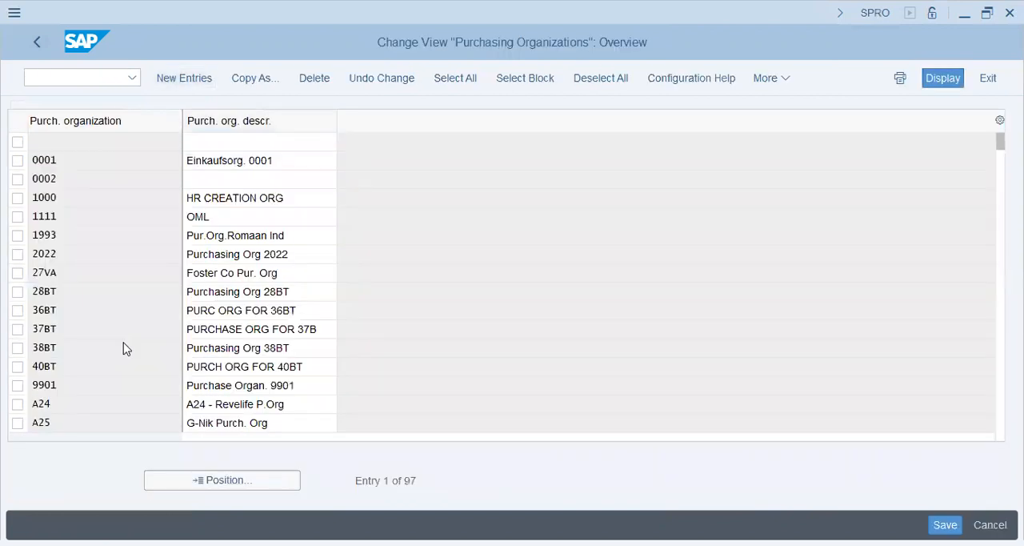
key(F5)
text(C45)
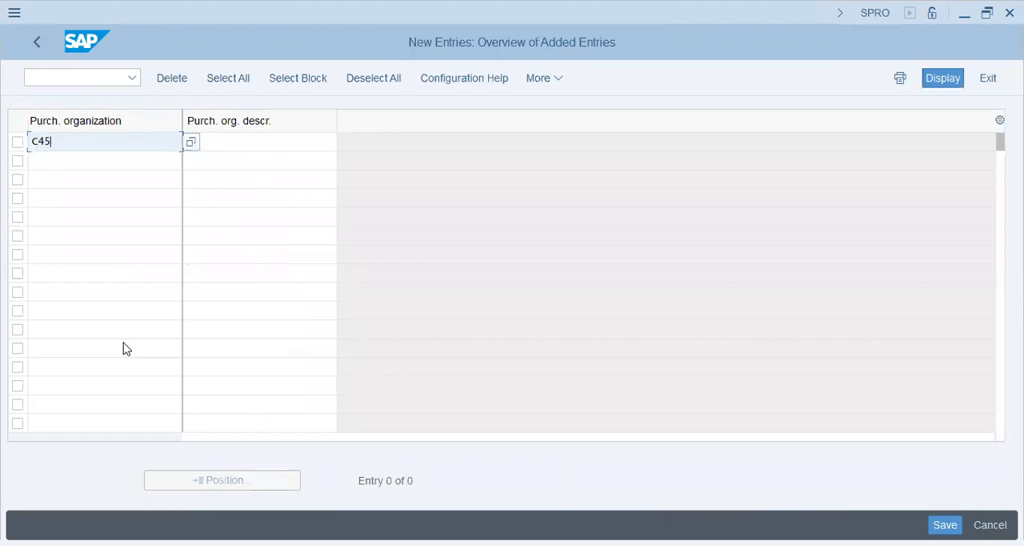
key(Tab)
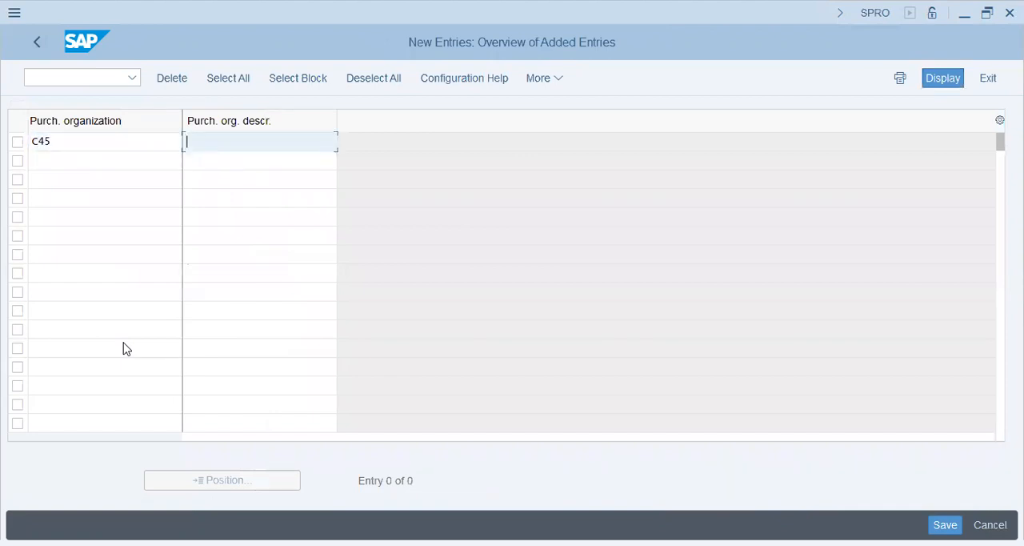
key(shift+Tab)
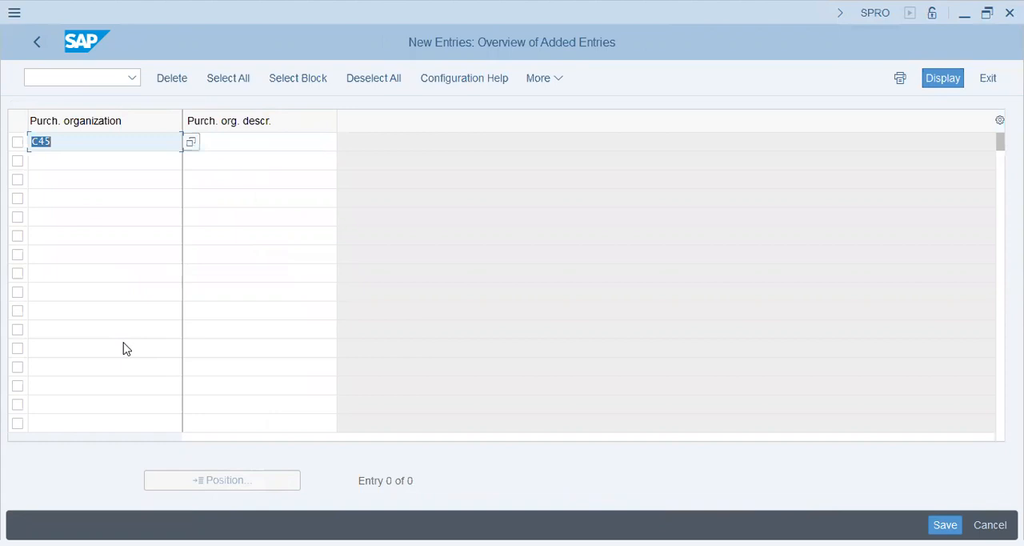
key(BackSpace)
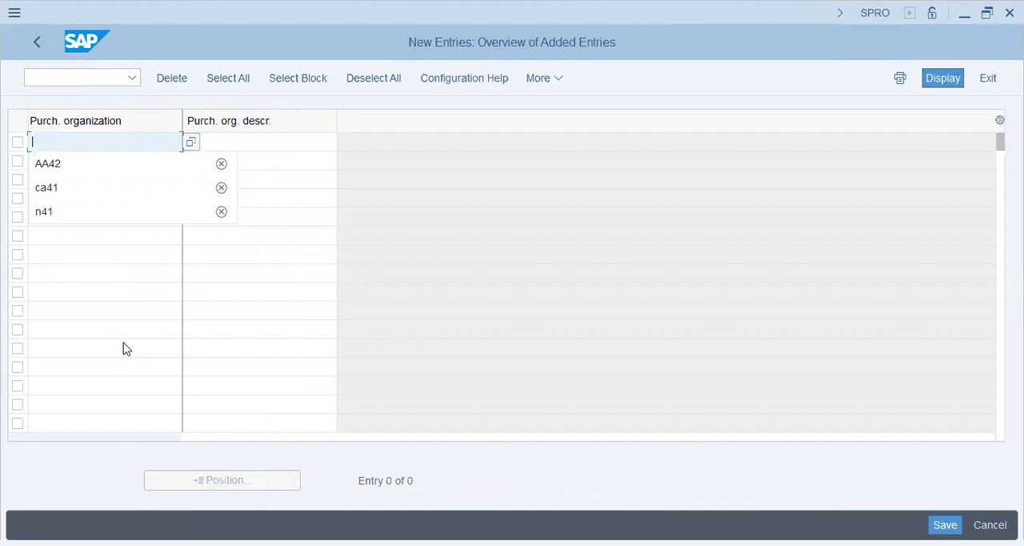
Enter a purchasing organization with the code ff and the description "Fresh Food"
text(ff)
key(Tab)
text(fRES)
key(BackSpace)
key(BackSpace)
key(BackSpace)
key(BackSpace)
text(F)
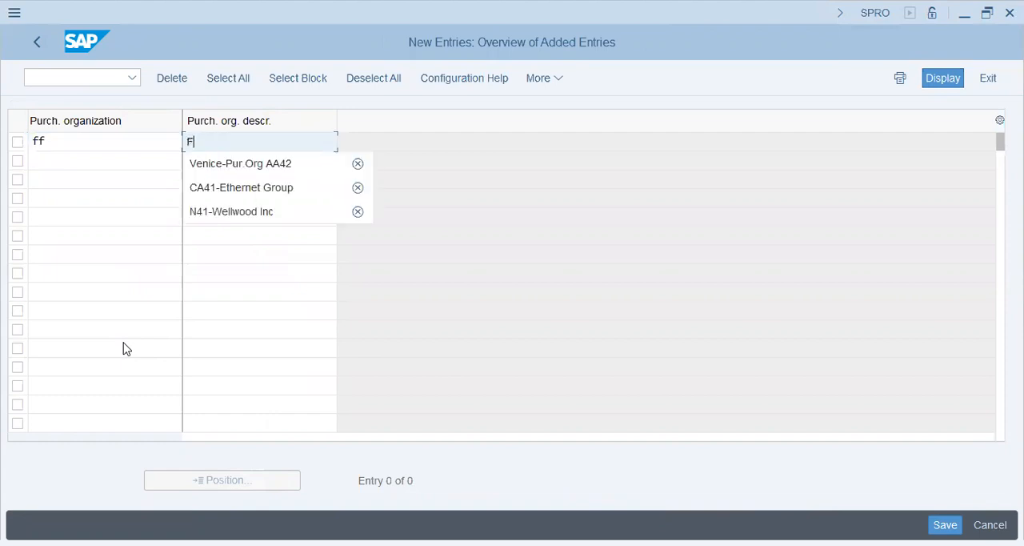
text(e)
key(BackSpace)
text(resh Food)
key(Tab)
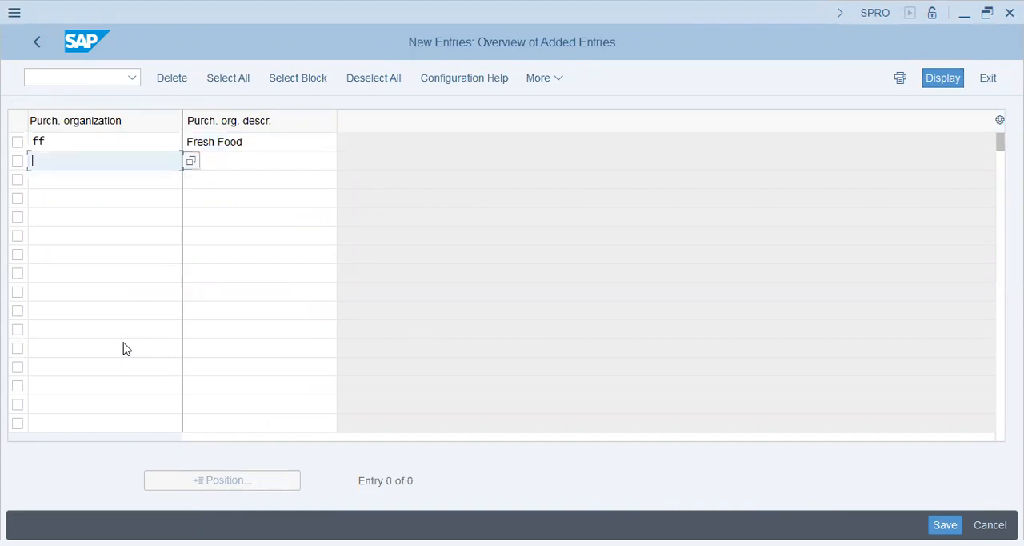
Enter a purchasing organization with the code RM and the description "Reading Material"
text(RM)
key(Tab)
text(Reqd)
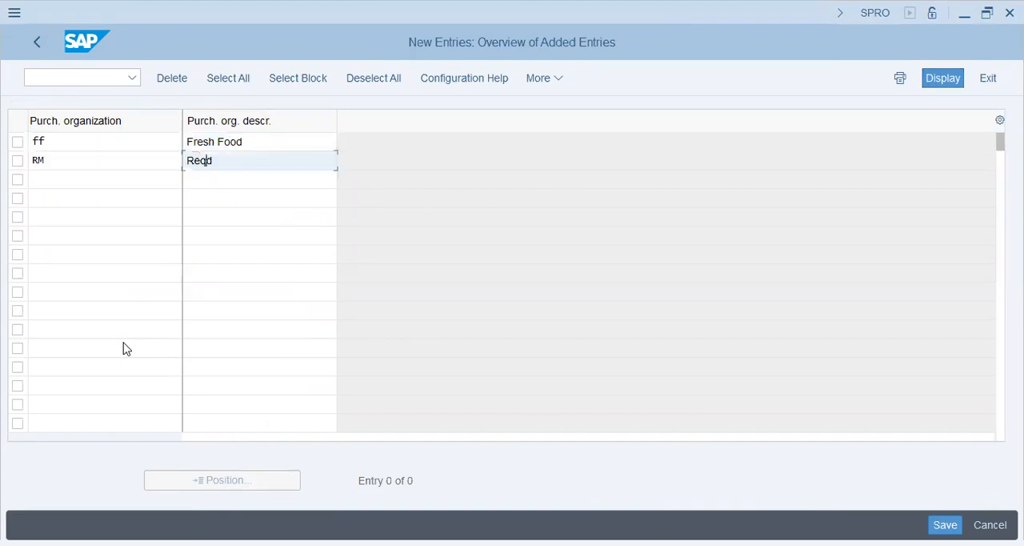
text(ing Material)
key(Tab)
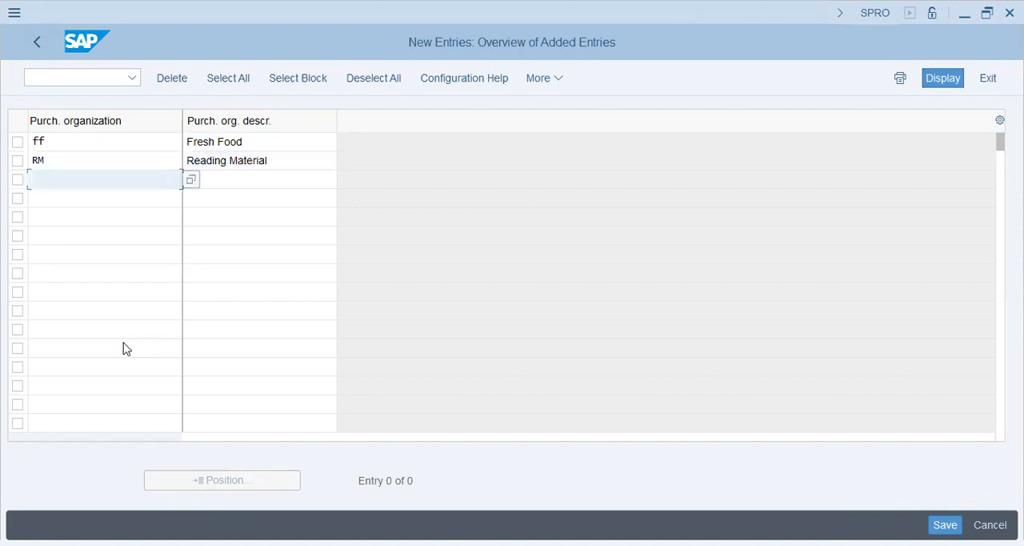
Clear the codes and descriptions of both purchasing organization entries, ff and RM
key(shift+Tab)
key(BackSpace)
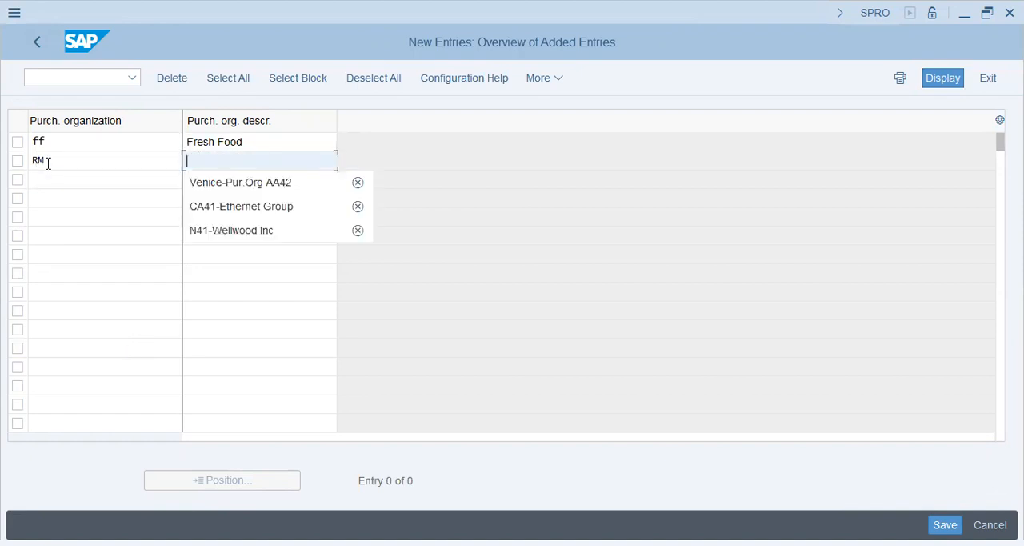
key(shift+Tab)
key(BackSpace)
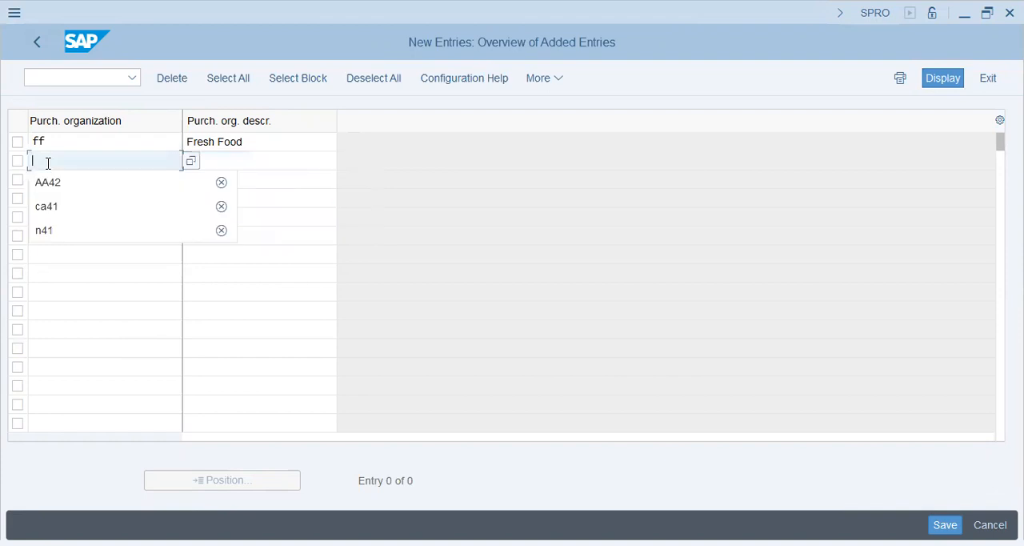
key(shift+Tab)
key(BackSpace)
key(shift+Tab)
key(BackSpace)
key(Escape)
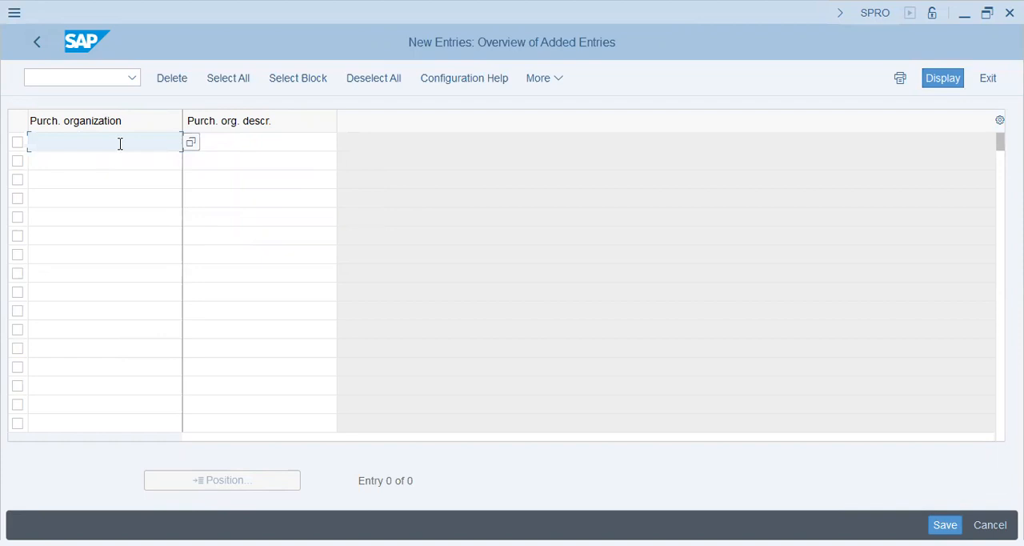
Enter a purchasing organization with the code C45K and the description "Pur. Org - KHI"
text(c45)
key(Tab)
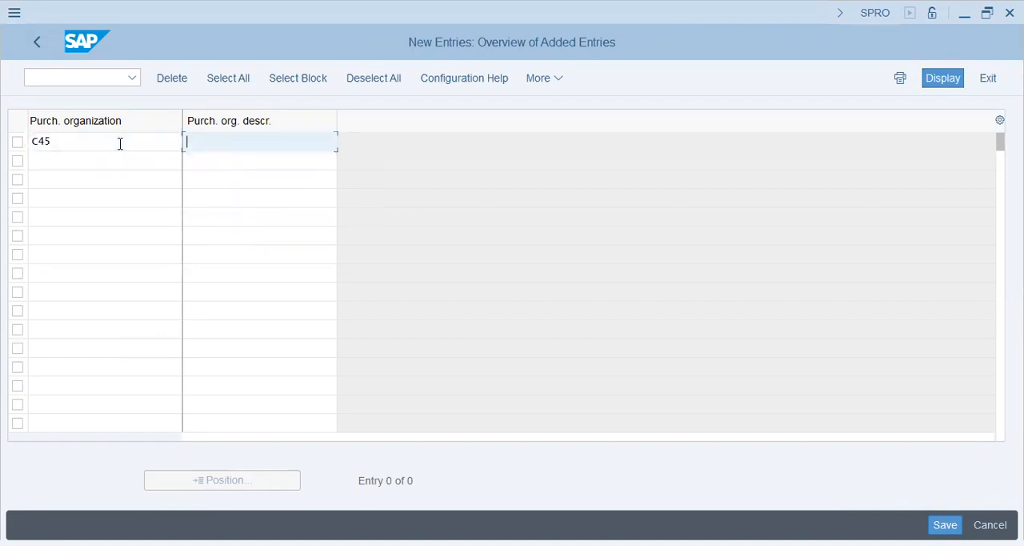
click(120, 143)
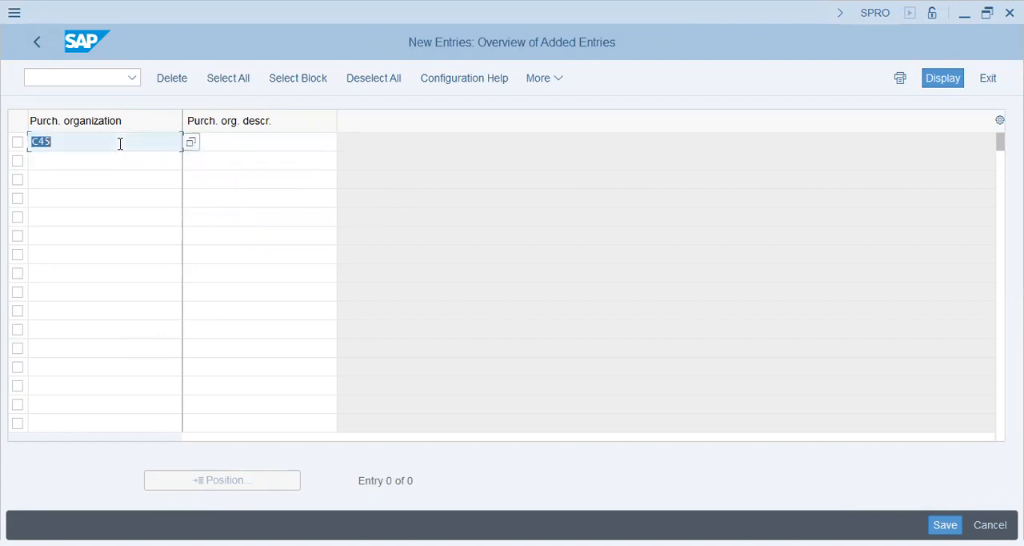
click(120, 143)
text(K)
key(Tab)
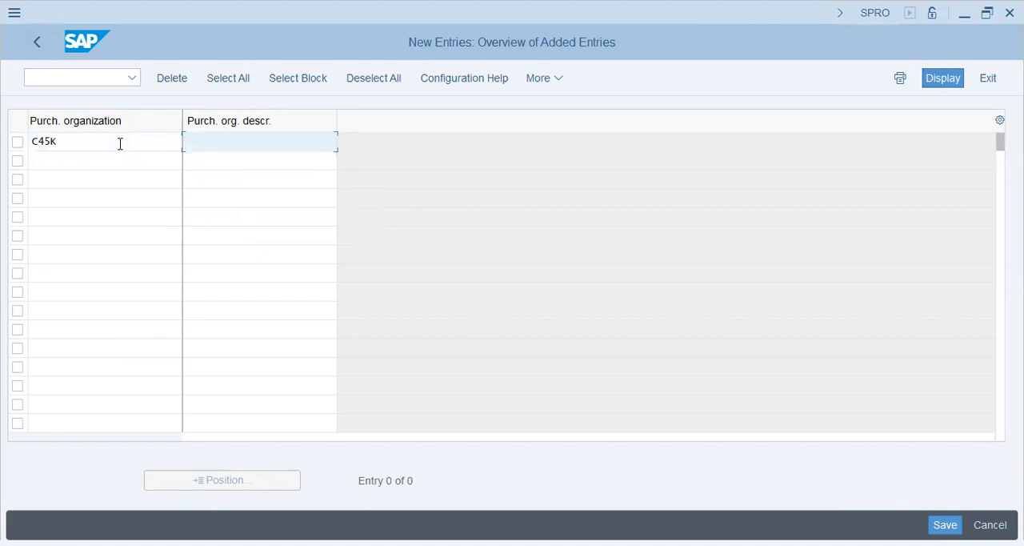
key(BackSpace)
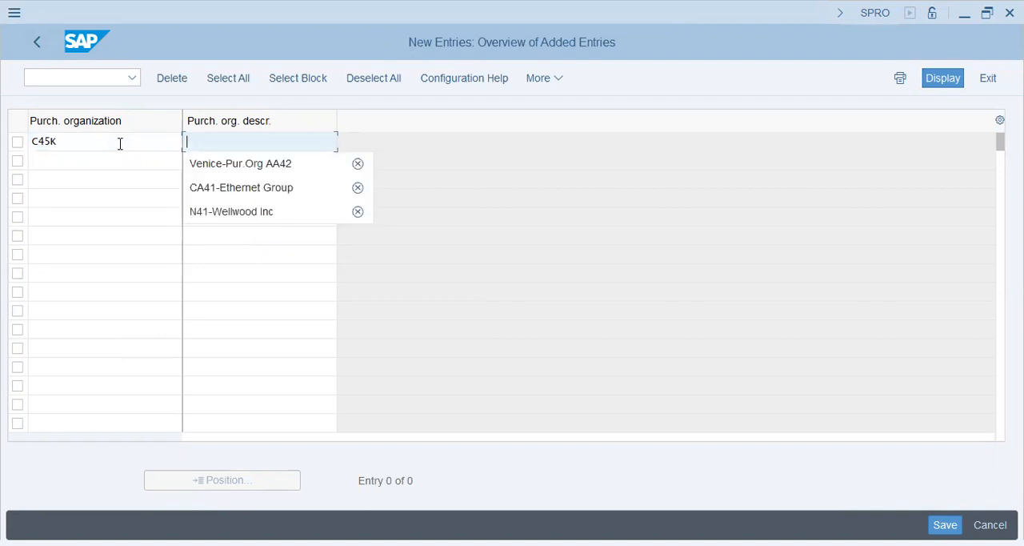
text(Pur. Org - KHI)
key(Tab)
Enter a second purchasing organization with the code C45L and the description "Pur. Org - LHR"
text(C45L)
key(Tab)
text(Pur.)
text( Org )
text(- La)
text(HR)
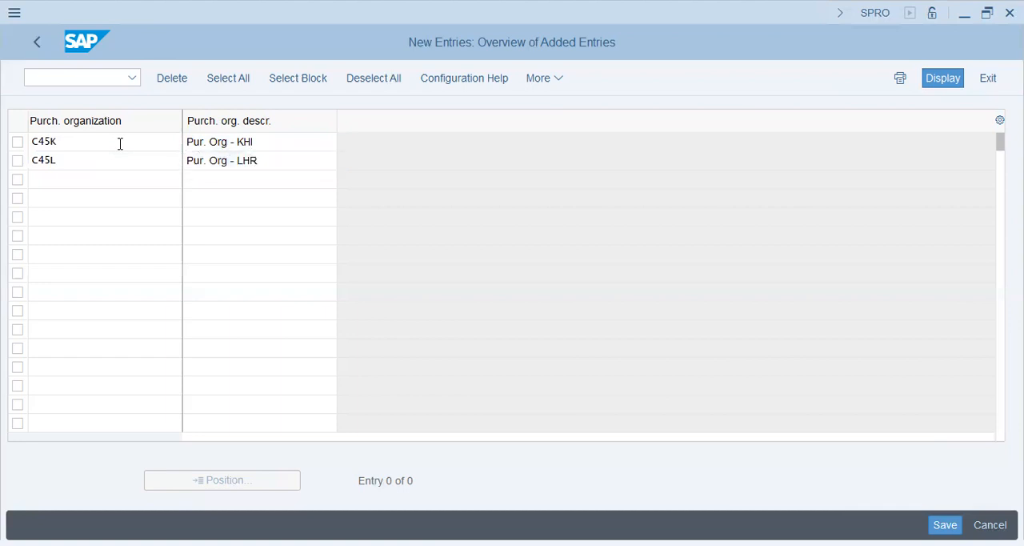
Save the new purchasing organizations under the proposed customizing request and return to the IMG structure
key(Return)
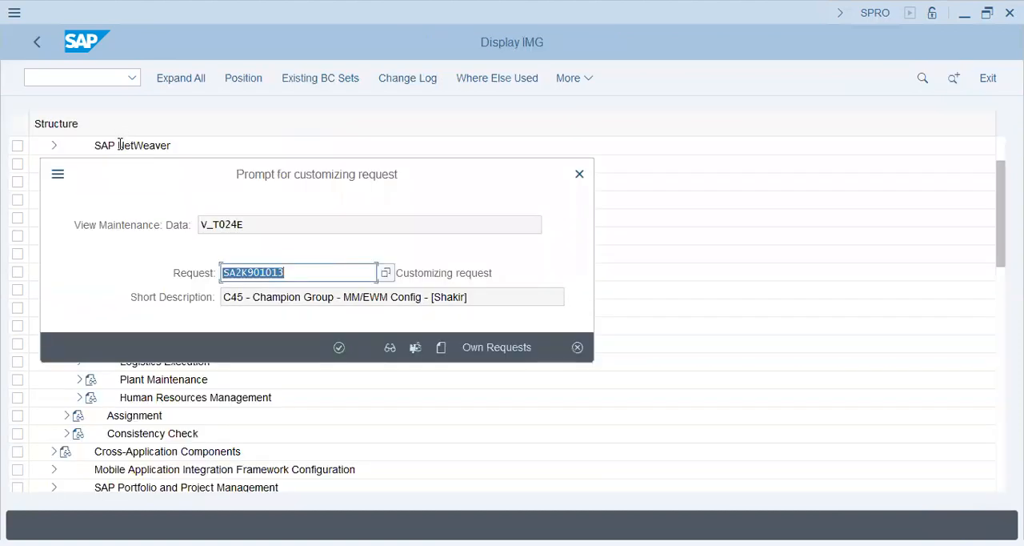
key(Return)
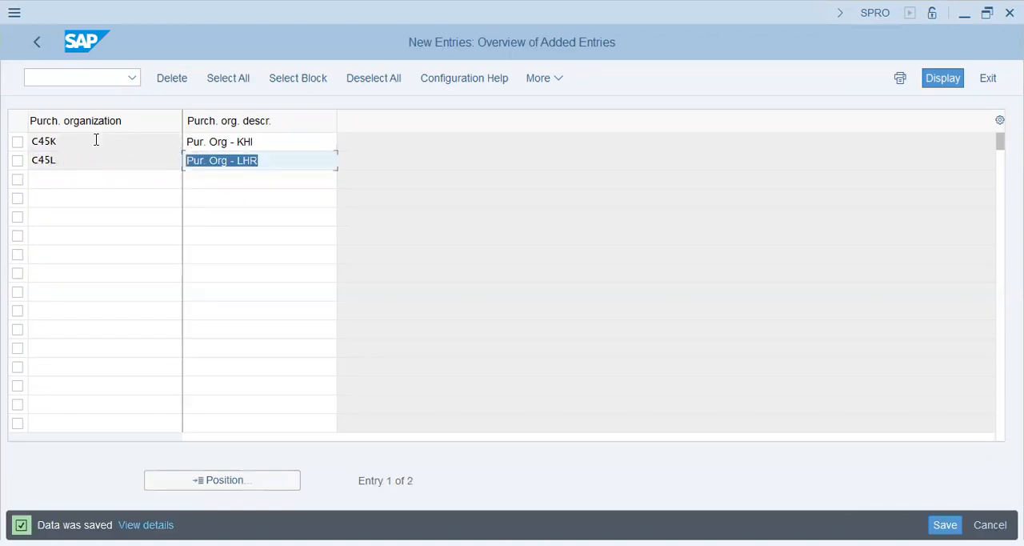
click(96, 139)
click(32, 43)
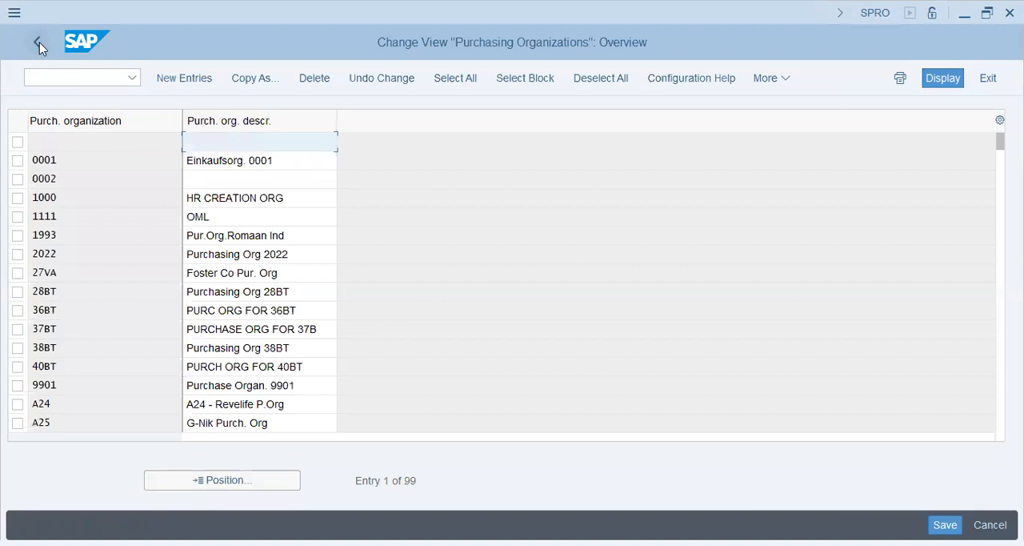
click(39, 42)
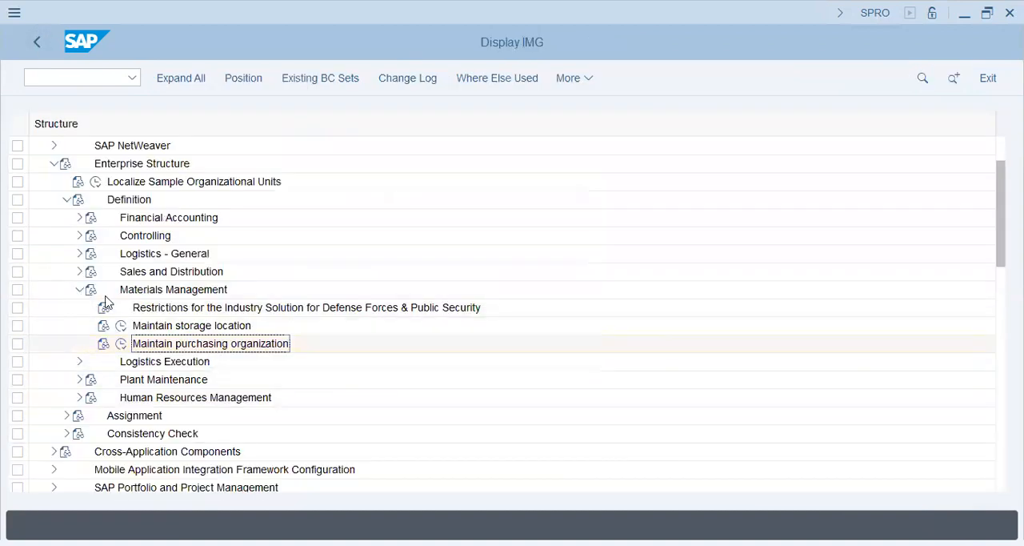
click(80, 291)
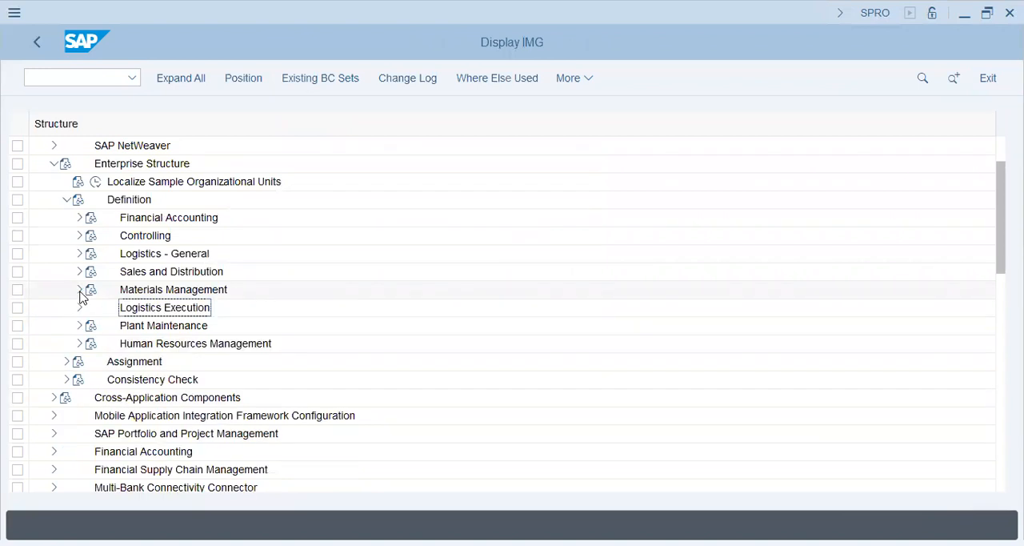
click(66, 201)
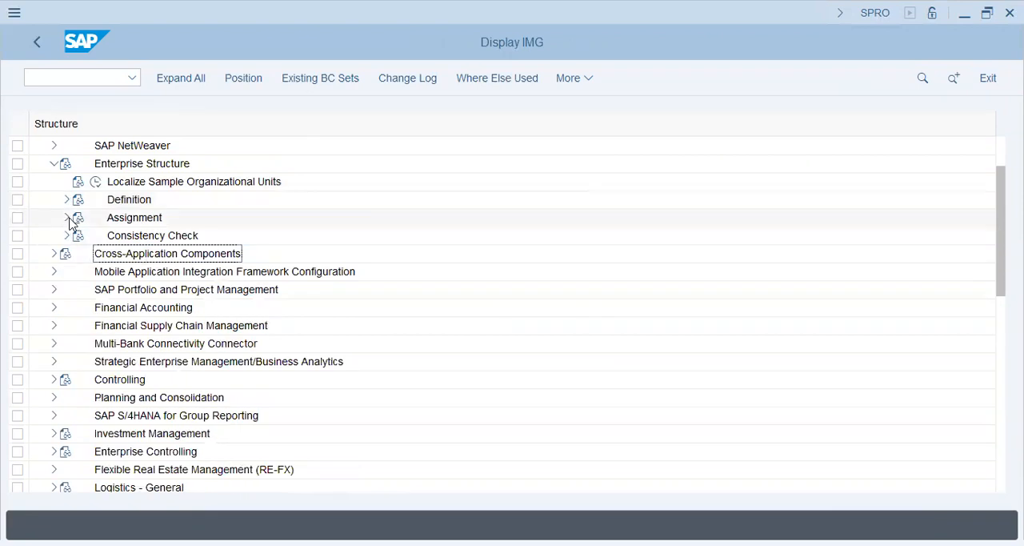
click(67, 217)
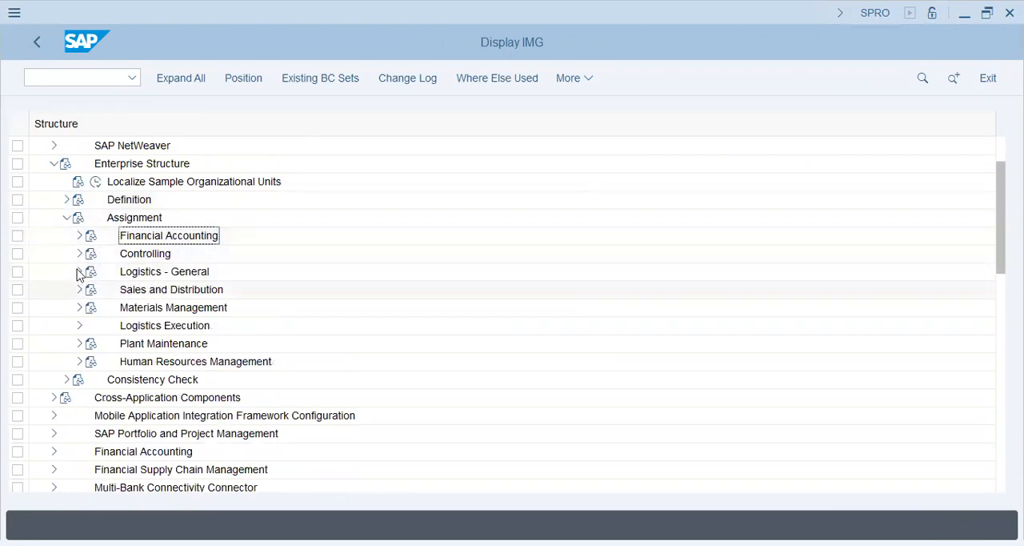
click(80, 272)
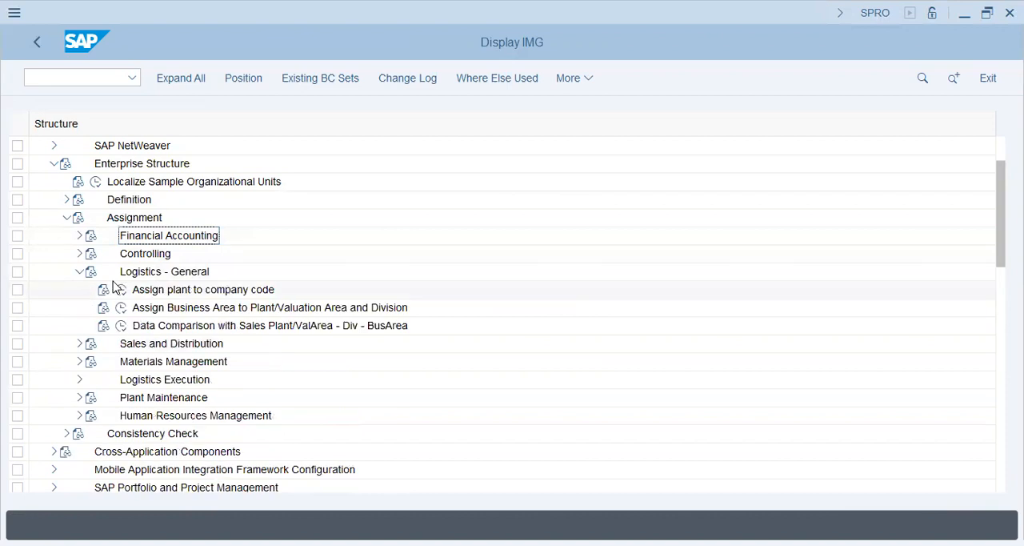
click(120, 289)
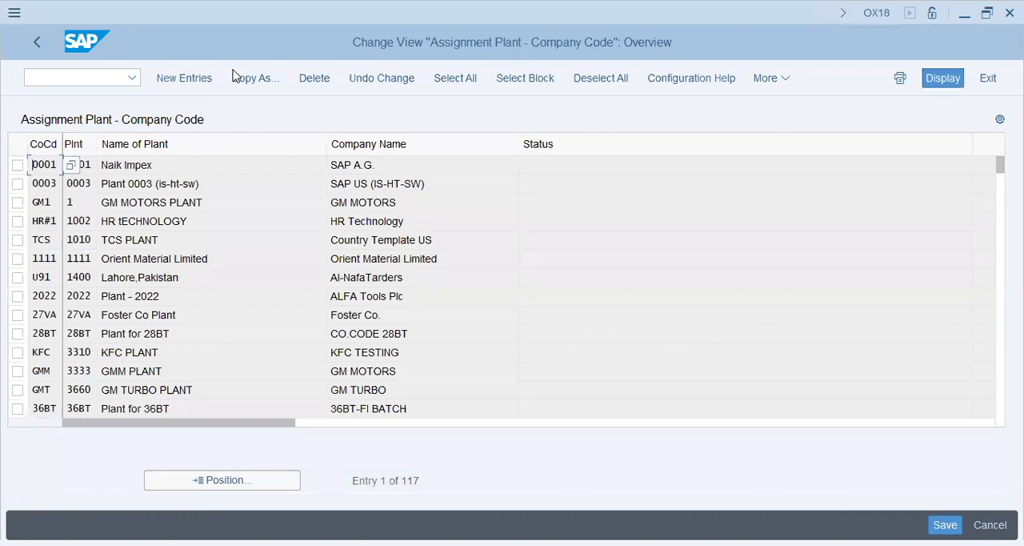
click(233, 74)
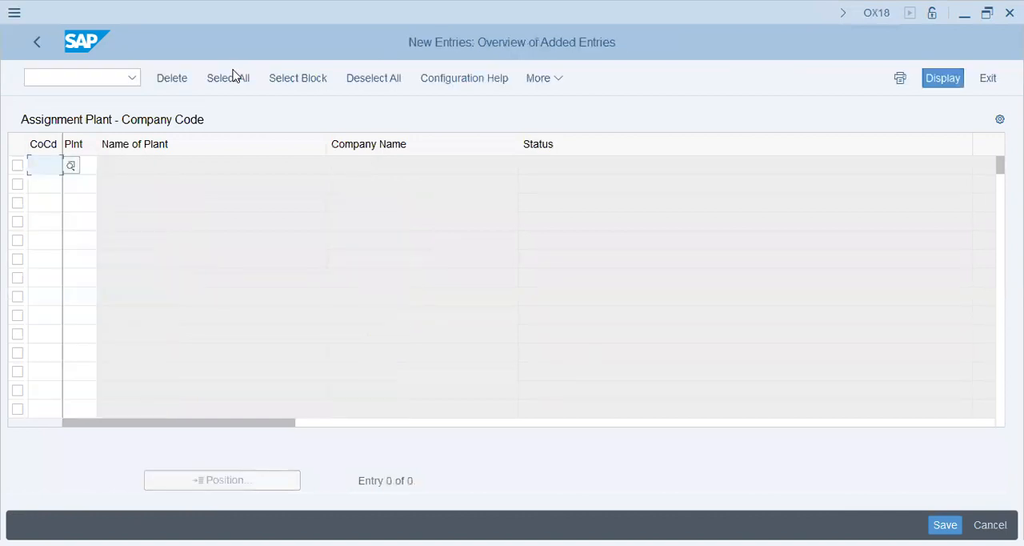
click(44, 47)
click(41, 44)
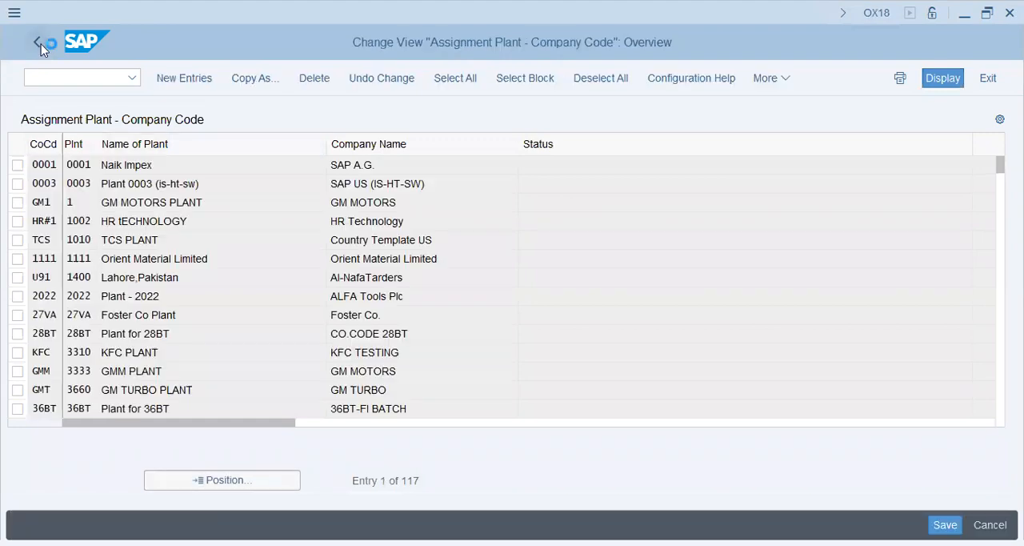
click(41, 44)
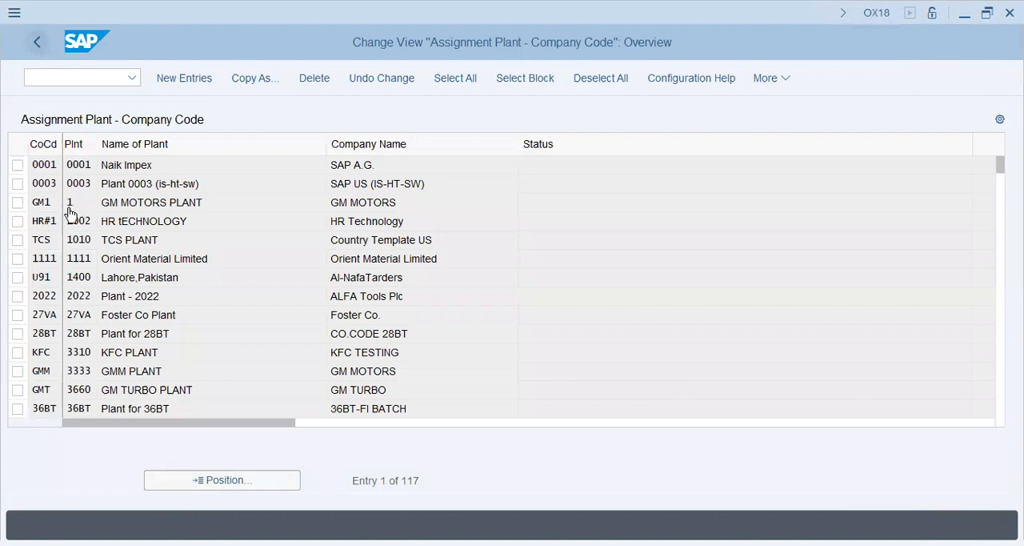
Open Edit Company Code Data under Definition, Financial Accounting, and start a new company code entry
click(67, 216)
click(67, 199)
click(79, 217)
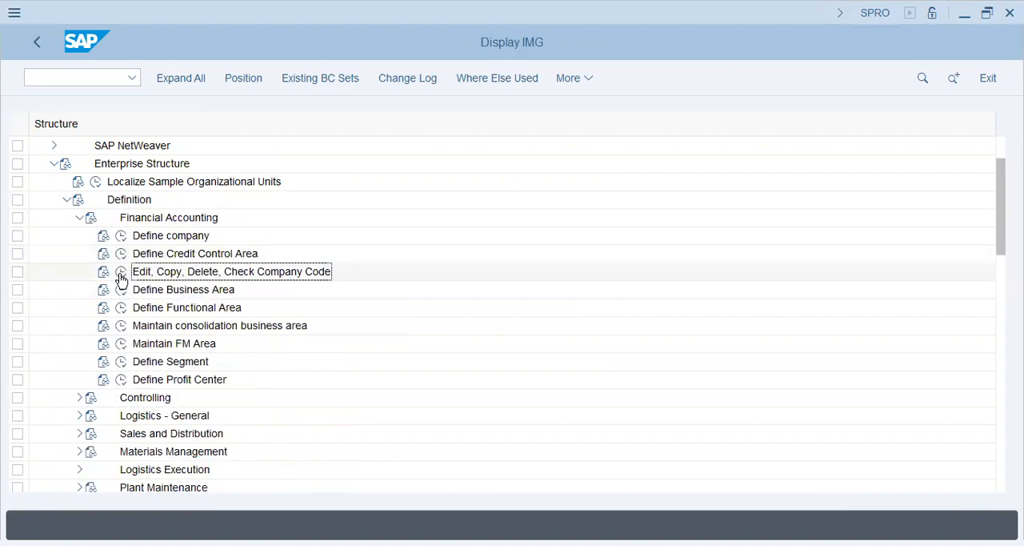
click(121, 274)
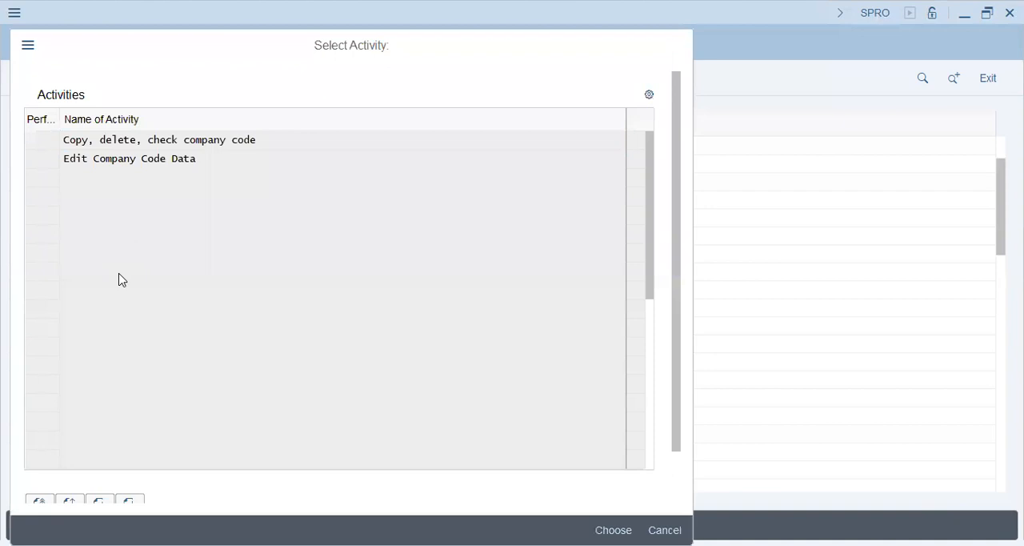
key(Return)
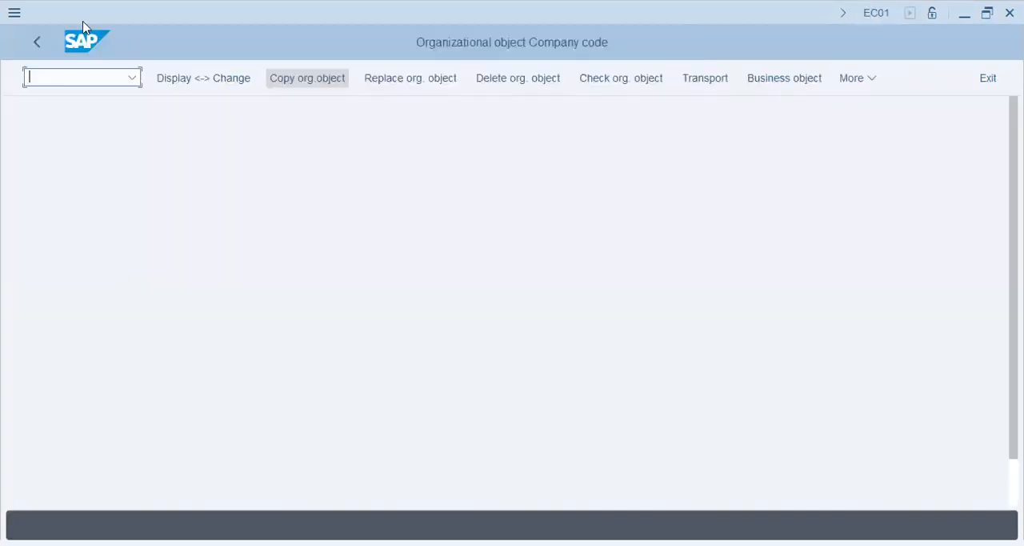
click(35, 44)
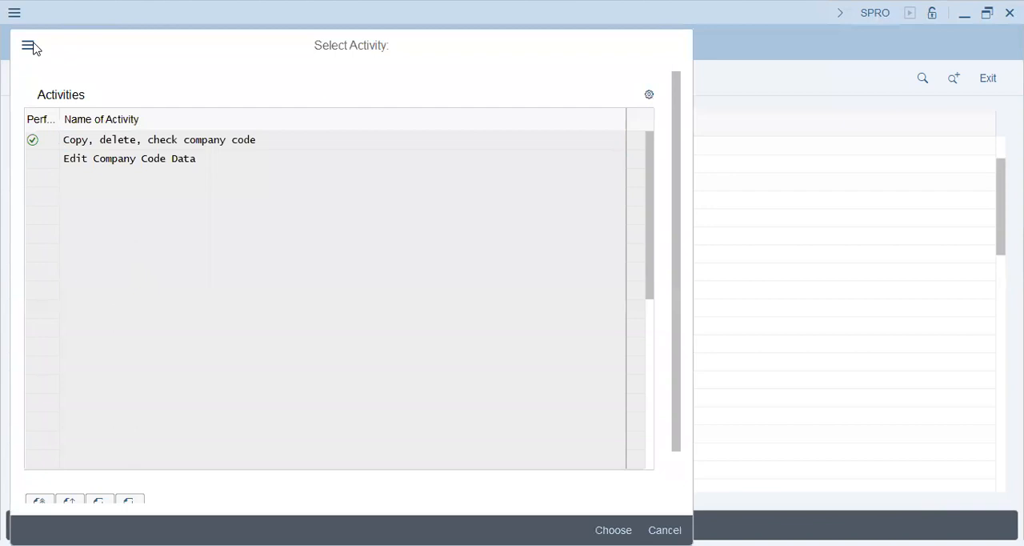
key(Down)
key(Return)
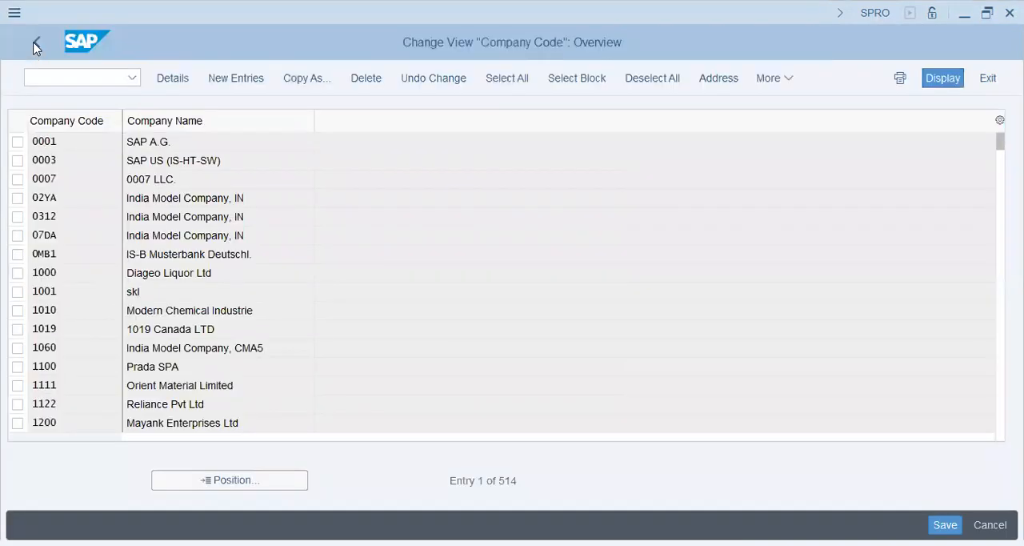
key(F5)
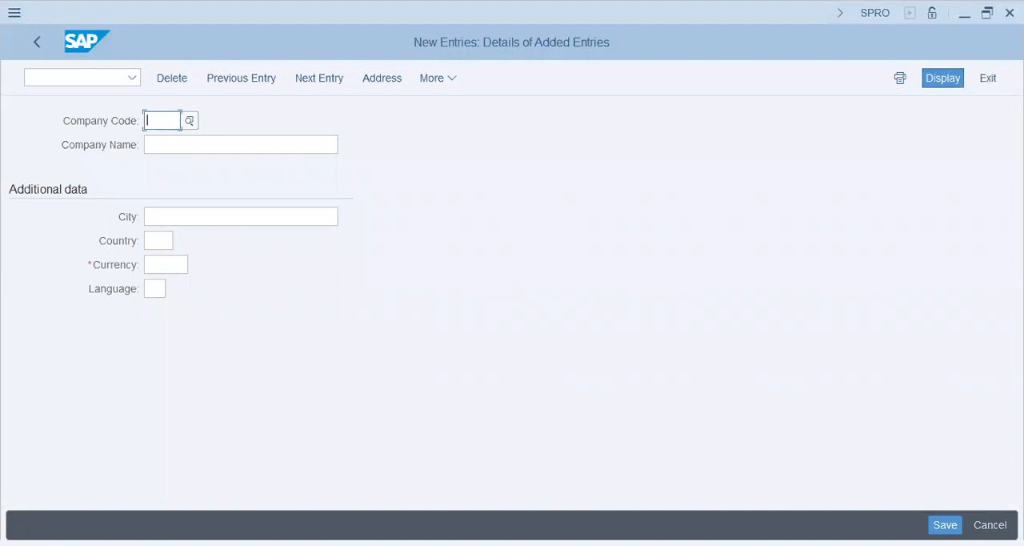
Enter company code c45 with the company name "Champion Group" and the city Karachi
text(c45)
key(Tab)
text(Champi)
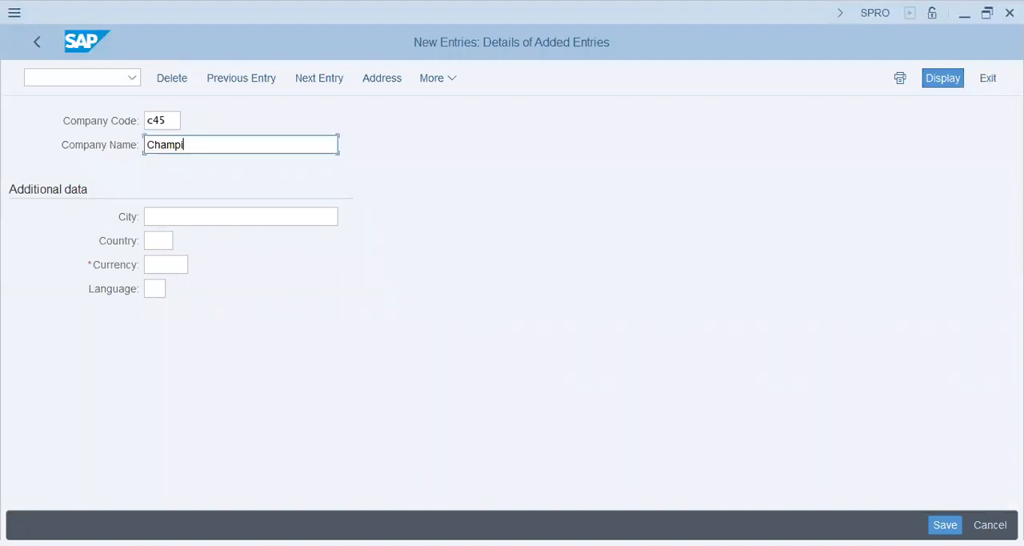
text(on Group)
key(Tab)
text(Karachi)
key(Tab)
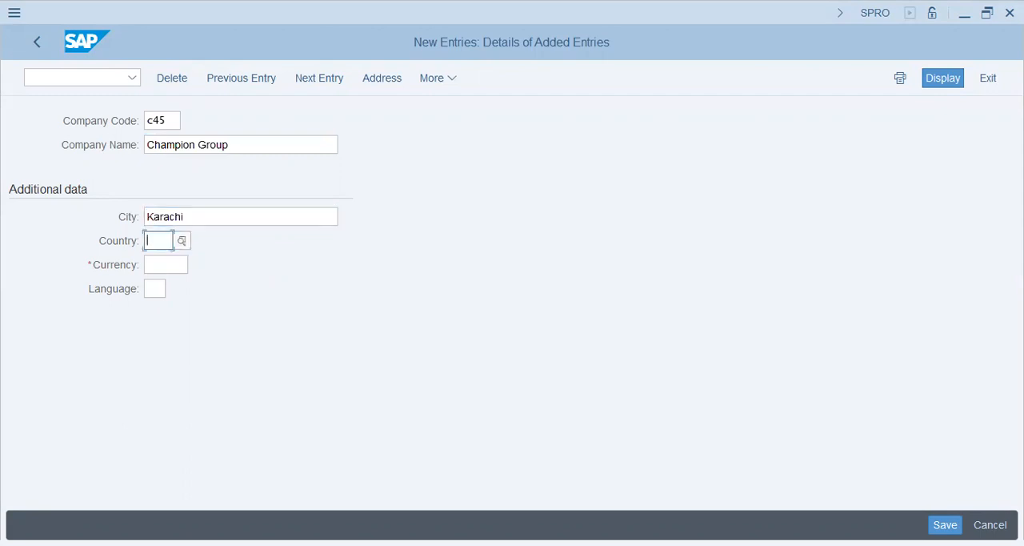
Set the company code's country to PK, currency to PKR and language to EN
text(pk)
key(Tab)
text(pkr)
key(Tab)
text(en)
key(Return)
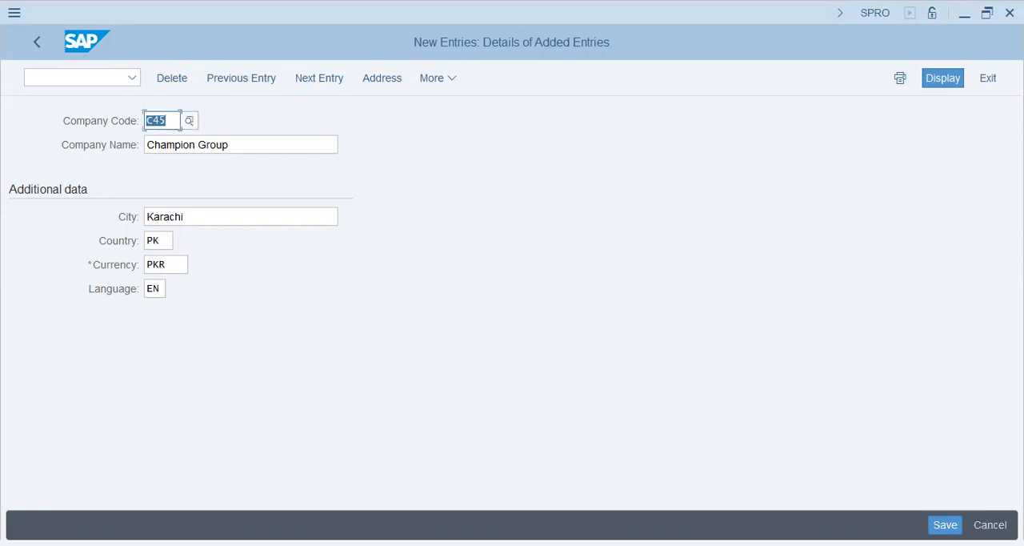
Save company code C45 under the proposed customizing request and leave the company code activities
key(ctrl+s)
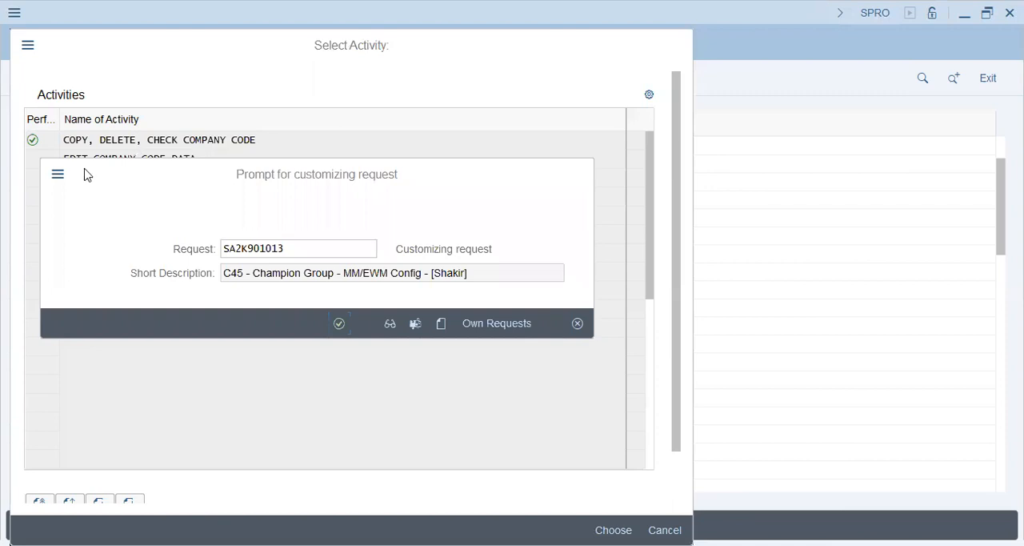
key(Return)
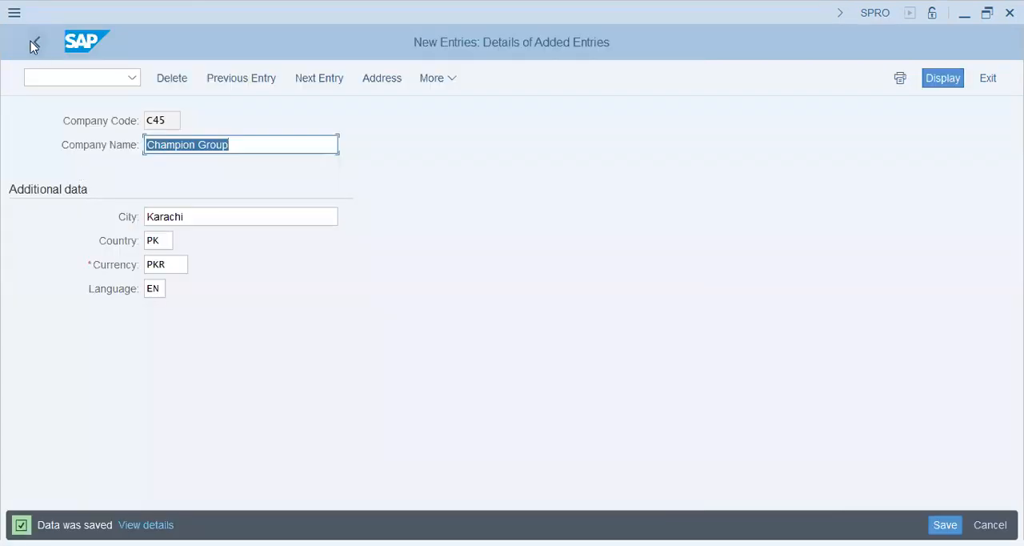
click(31, 41)
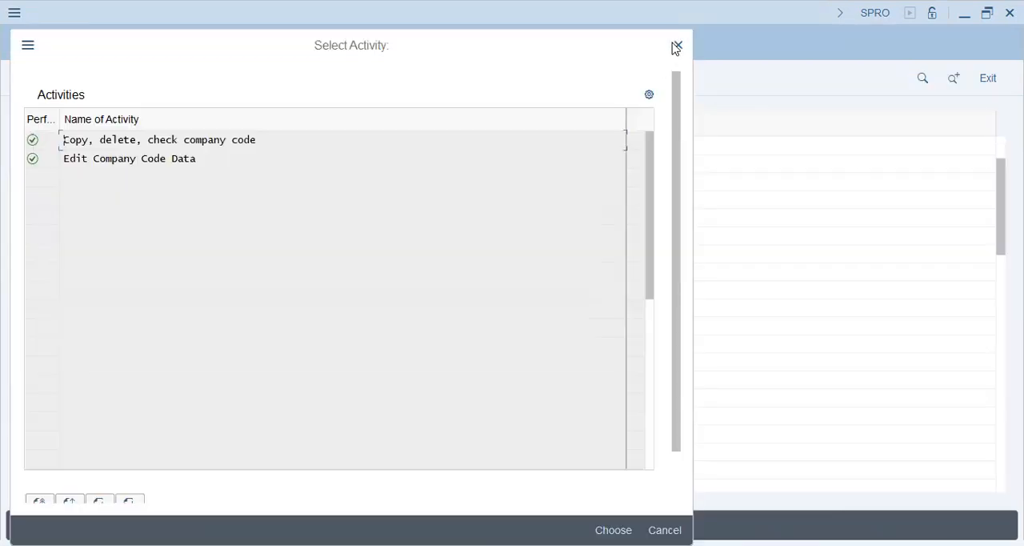
click(672, 44)
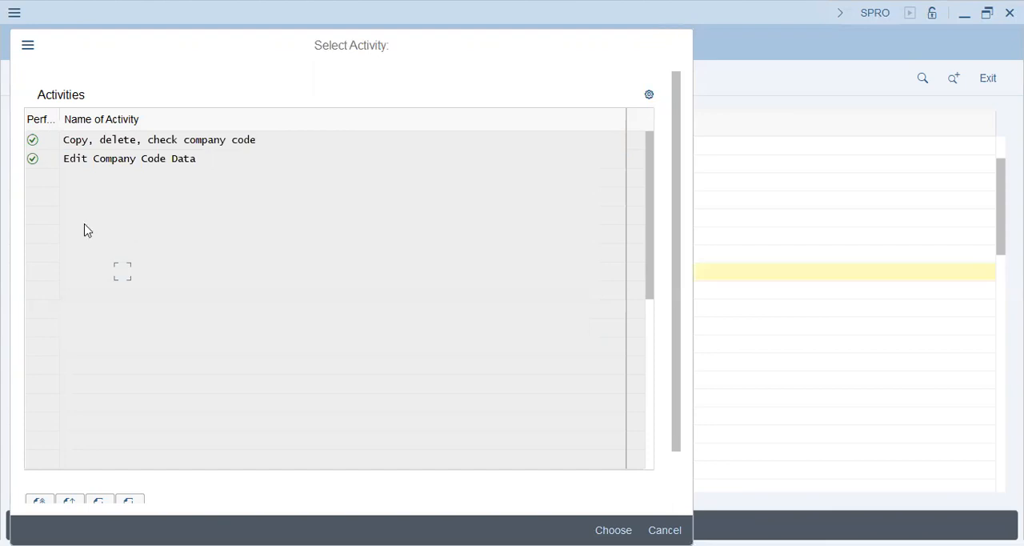
Open Assign plant to company code under Enterprise Structure, Assignment, Logistics - General
click(80, 218)
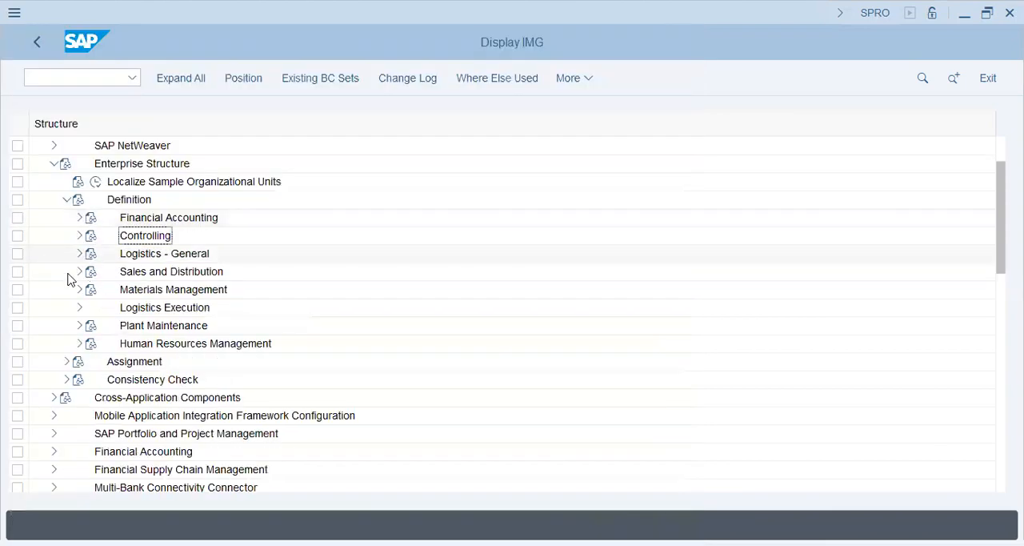
click(66, 200)
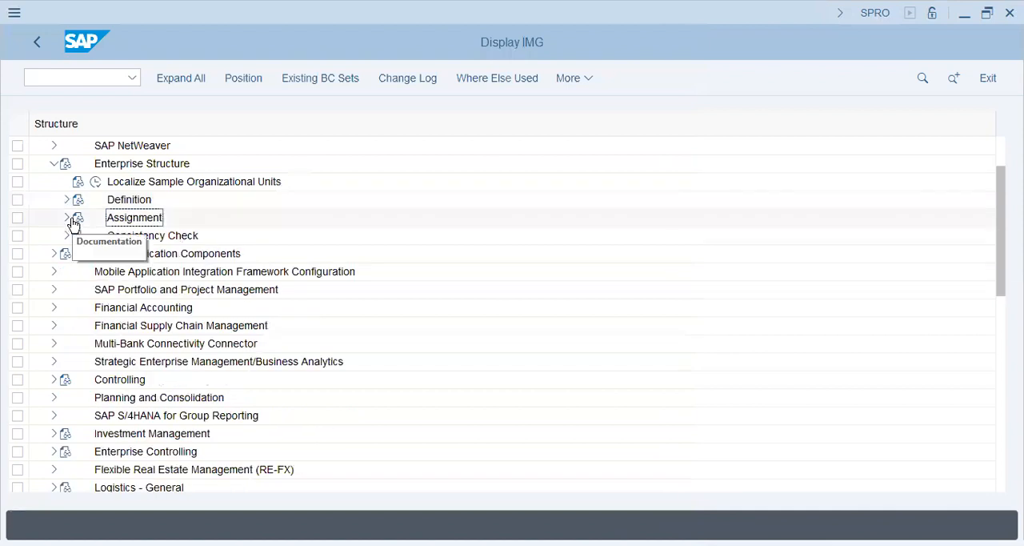
click(67, 218)
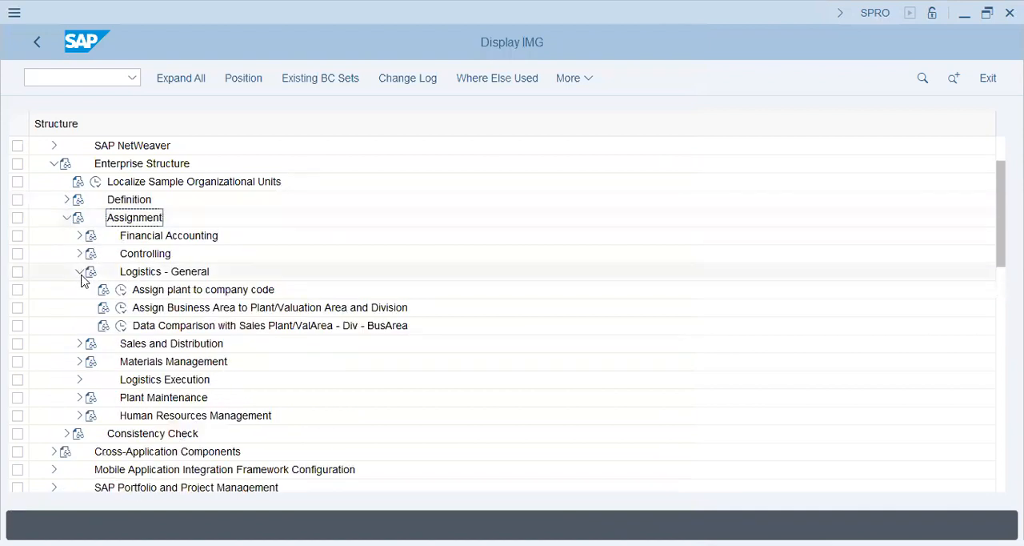
click(122, 290)
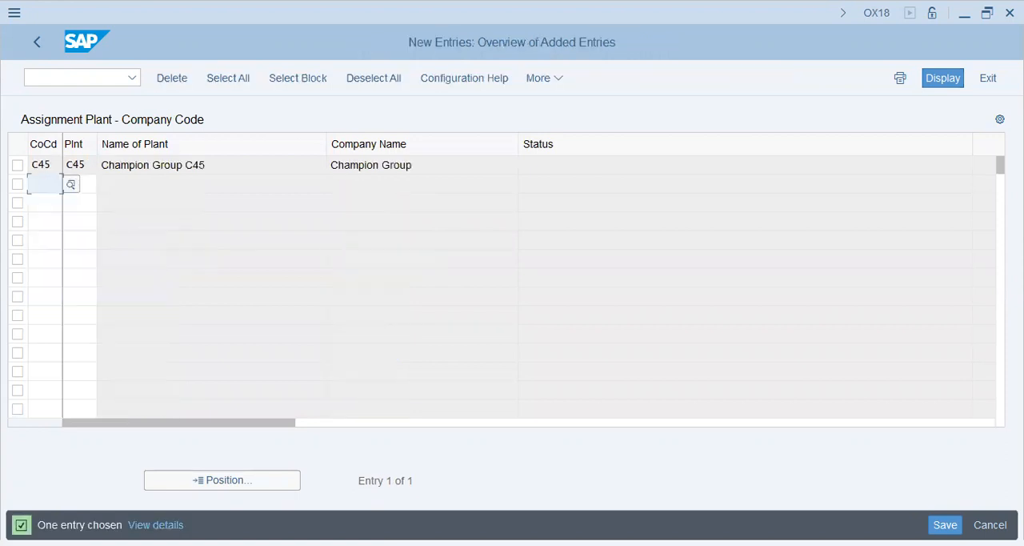
Assign plant C45 to company code C45 in a new entry and save it under the proposed customizing request
click(408, 165)
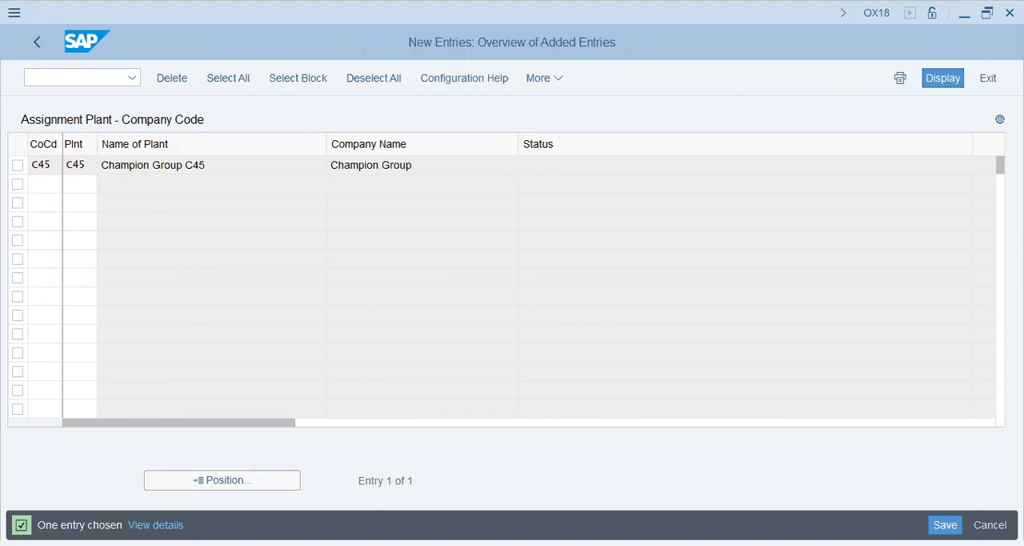
key(ctrl+s)
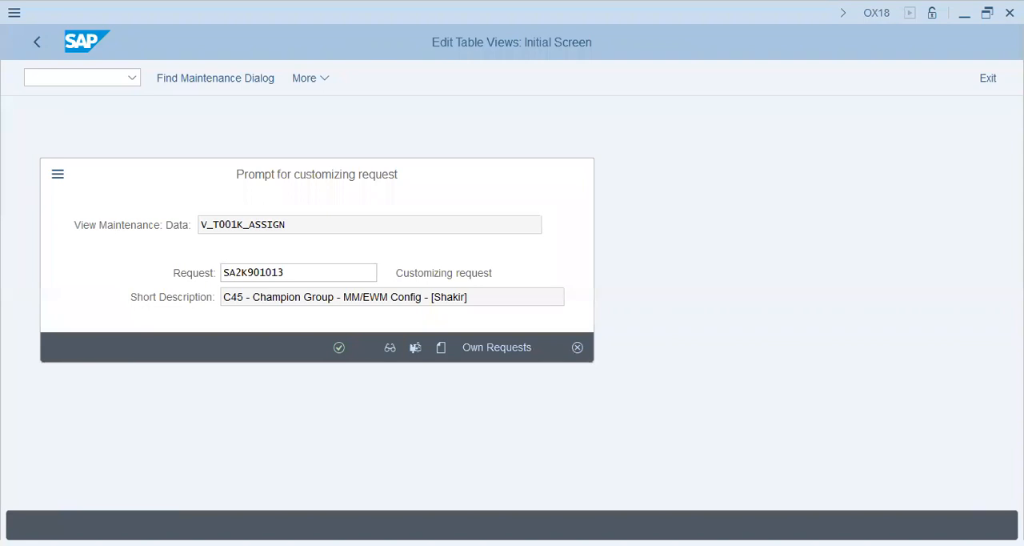
key(Return)
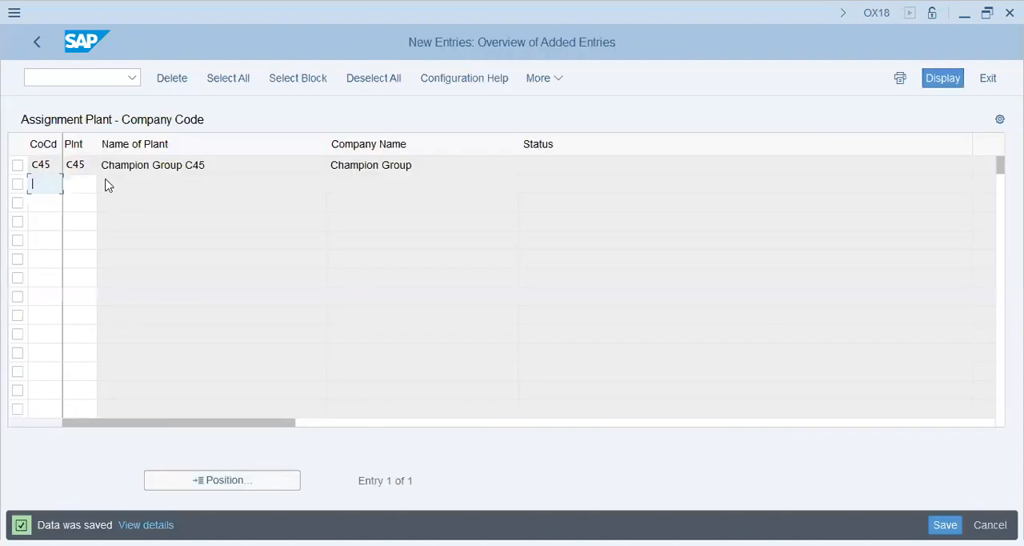
click(36, 44)
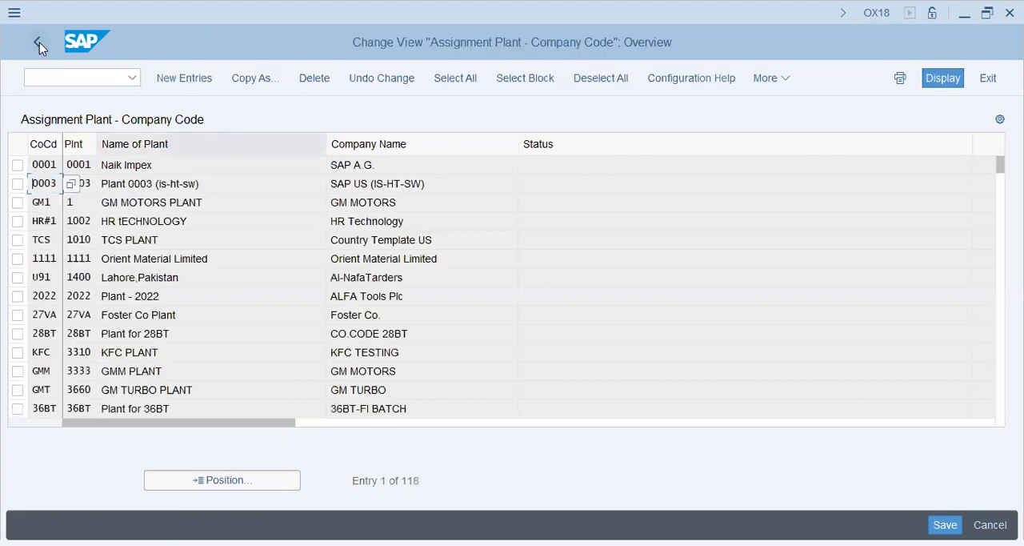
click(38, 43)
Open Assign purchasing organization to company code under Assignment, Materials Management
key(Down)
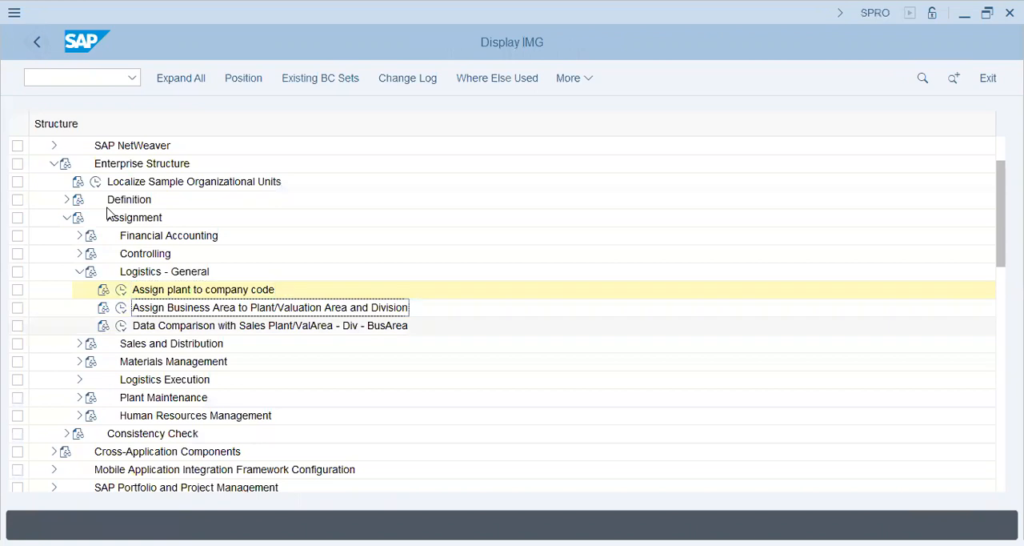
click(82, 308)
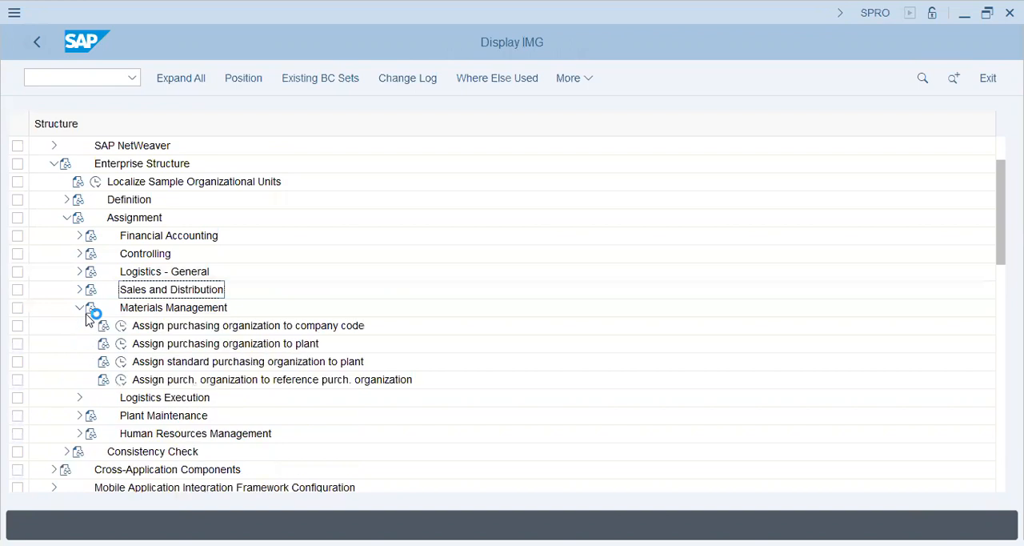
click(121, 327)
click(121, 327)
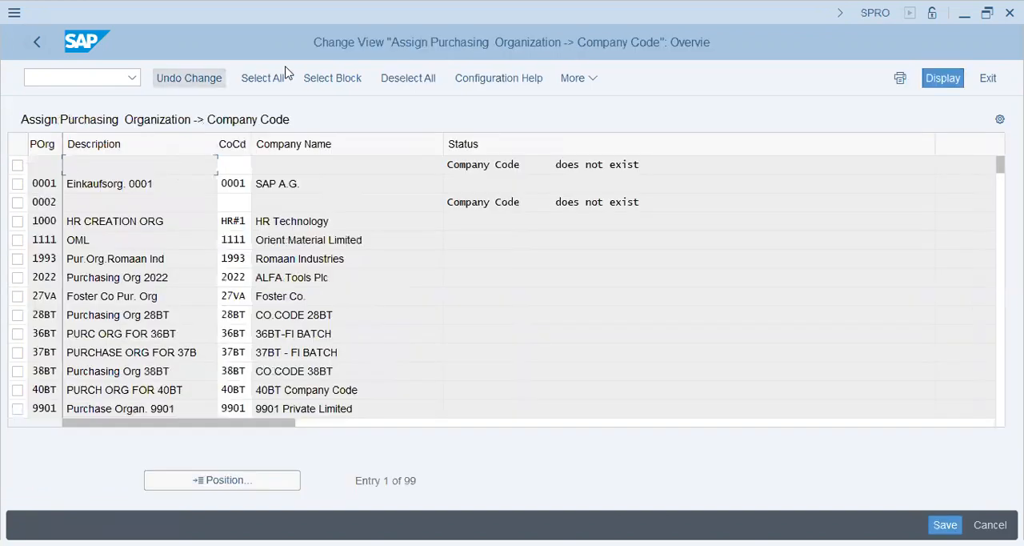
Position the assignment list at purchasing organization c45k
click(48, 166)
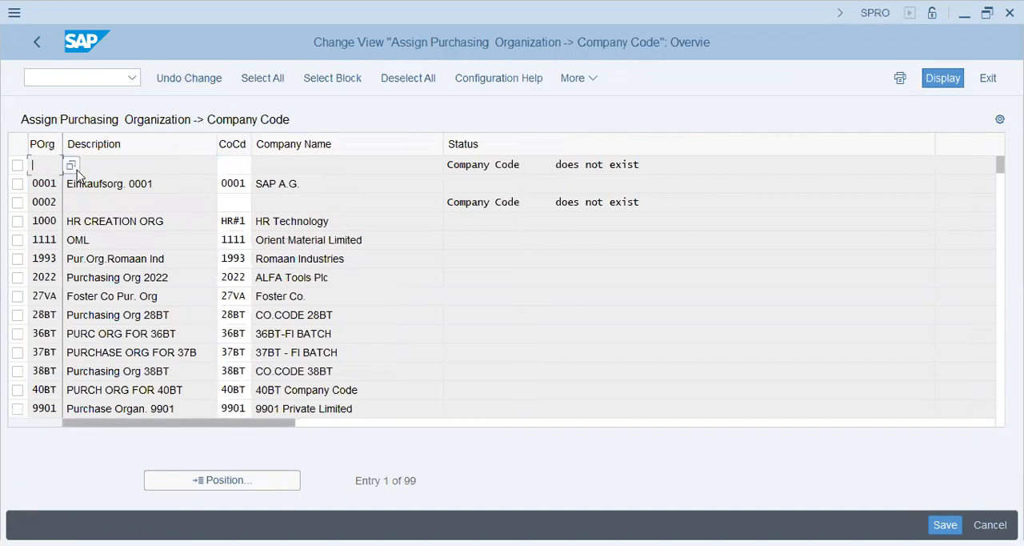
click(78, 171)
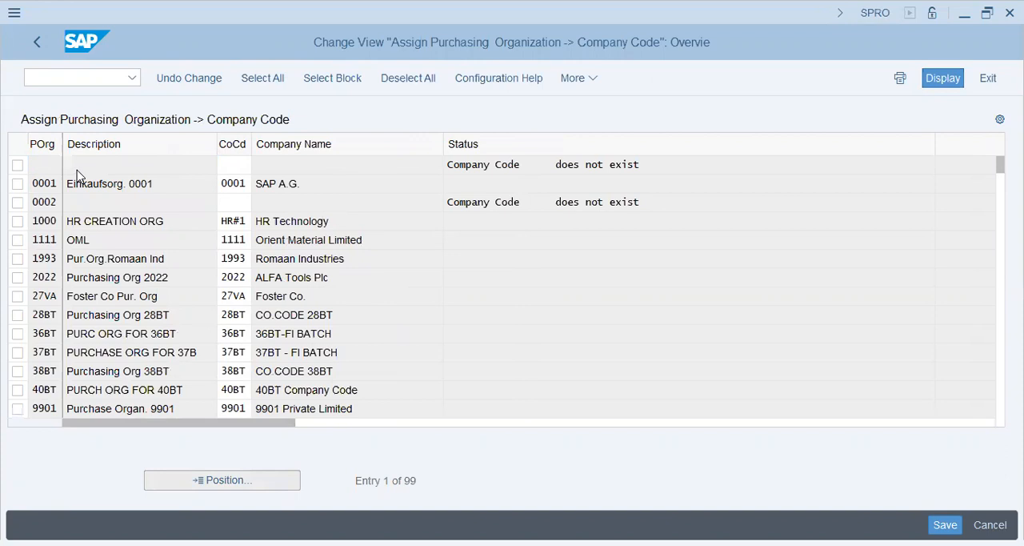
text(c34)
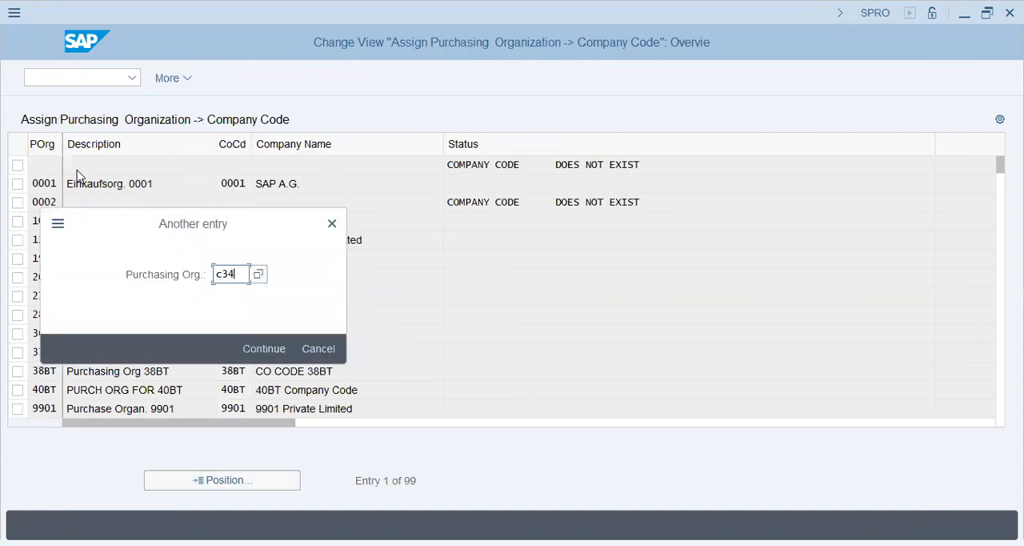
key(BackSpace)
key(BackSpace)
text(45k)
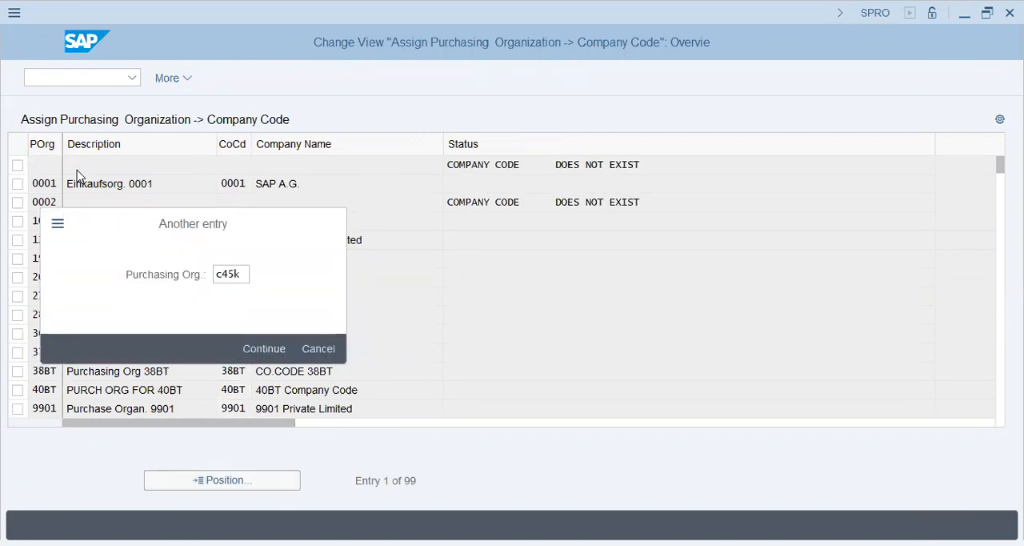
key(Return)
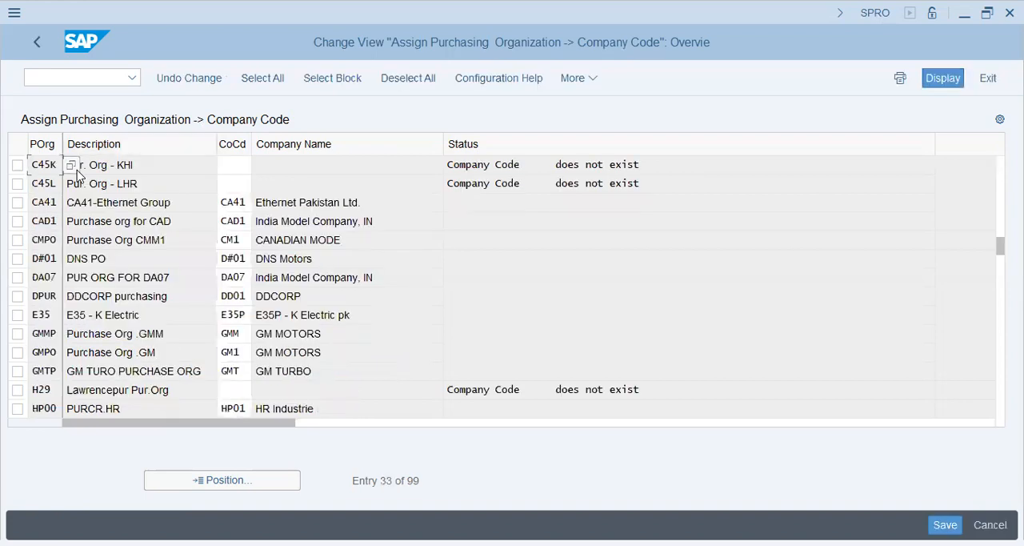
Assign company code c45 to purchasing organizations C45K and C45L and save under the proposed customizing request
key(Tab)
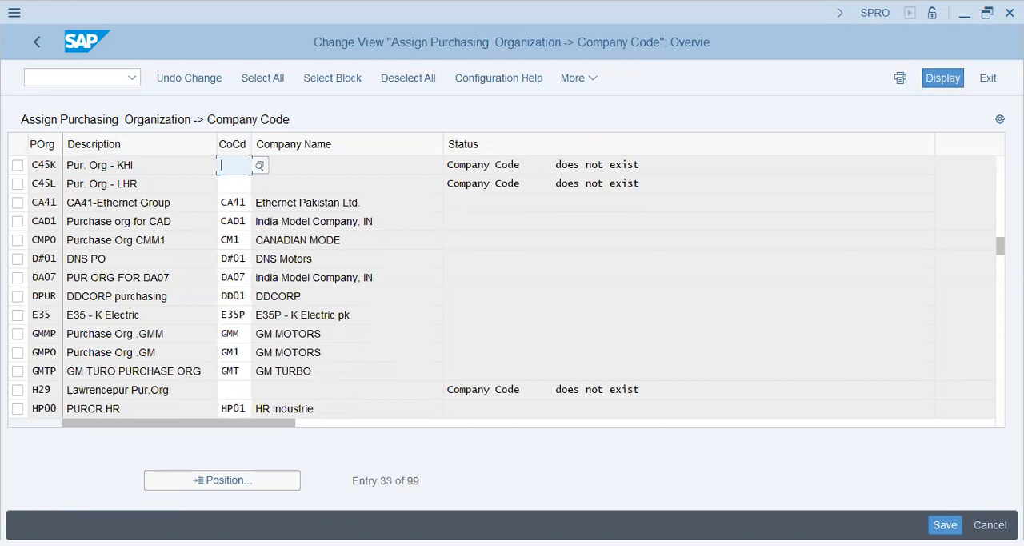
text(c45)
key(Down)
text(c45)
key(Return)
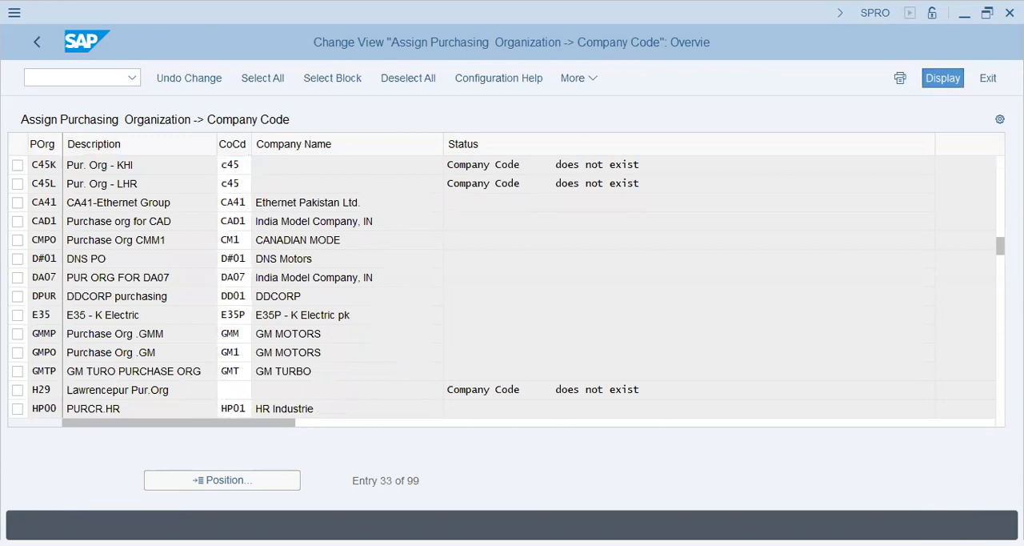
key(ctrl+s)
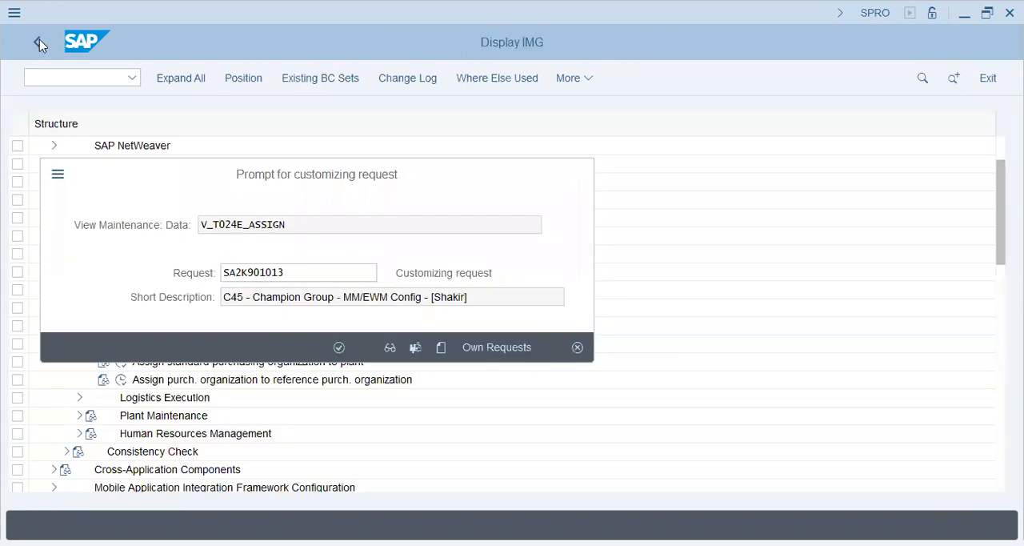
key(Return)
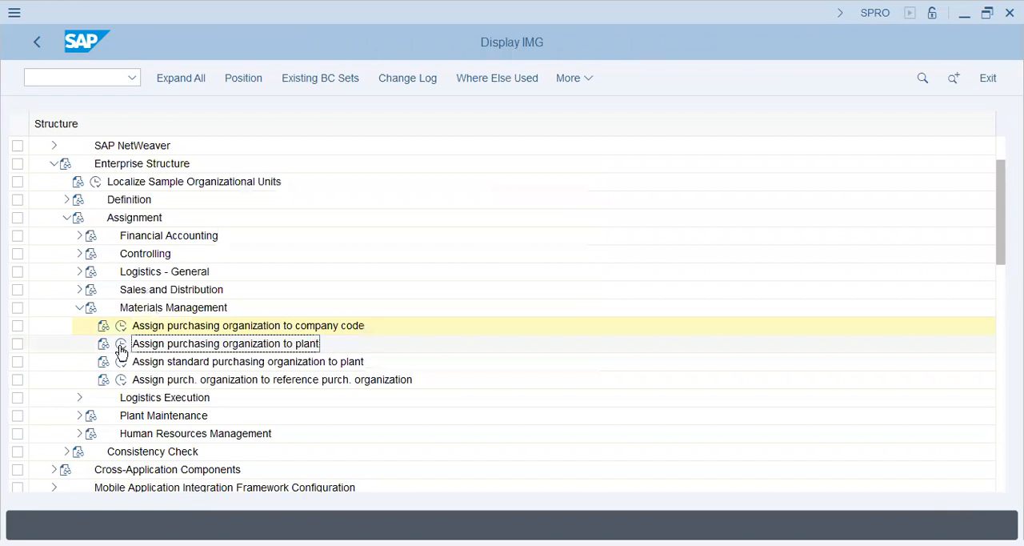
Start new entries in Assign purchasing organization to plant for purchasing organizations c45k and c45l
click(121, 343)
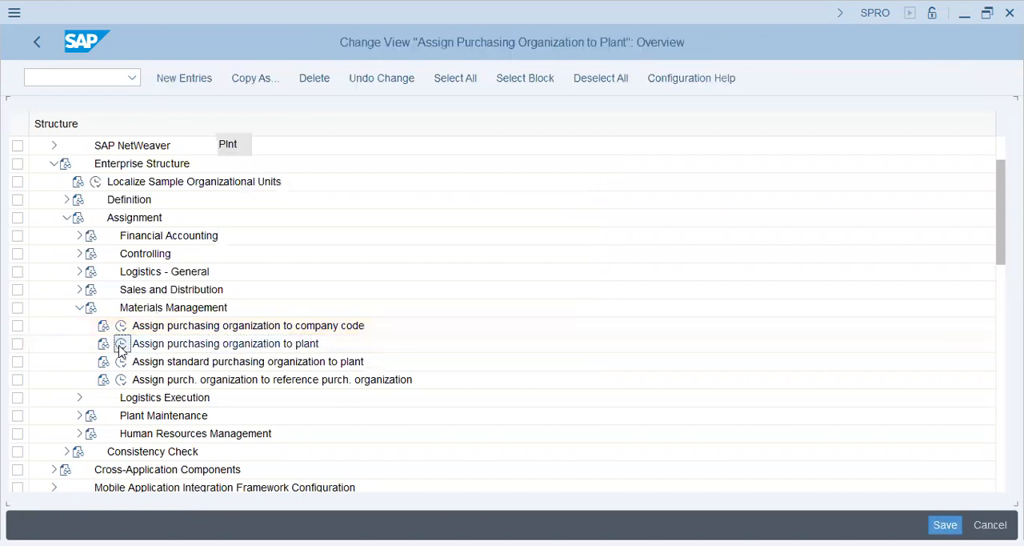
key(F5)
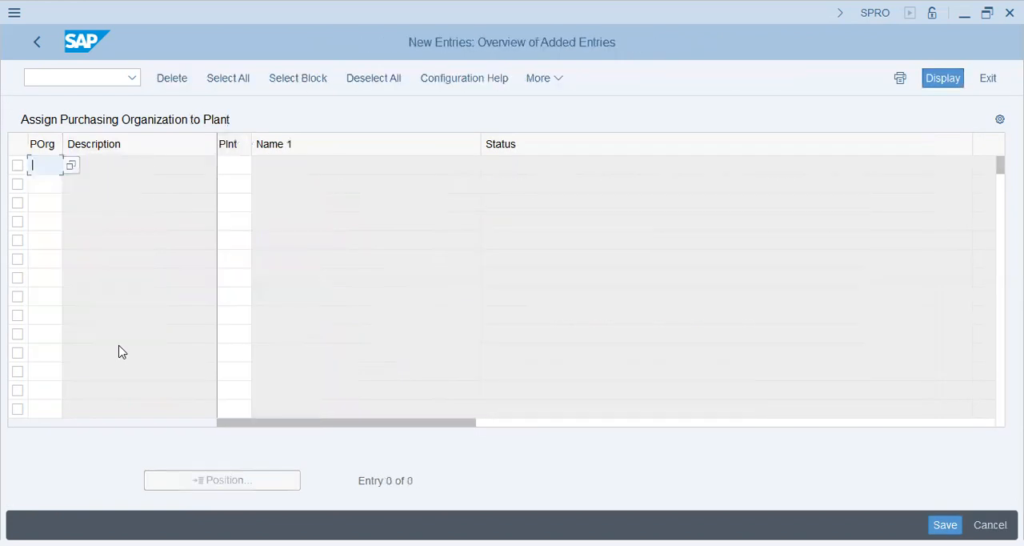
text(c45k)
key(Tab)
key(Tab)
text(c)
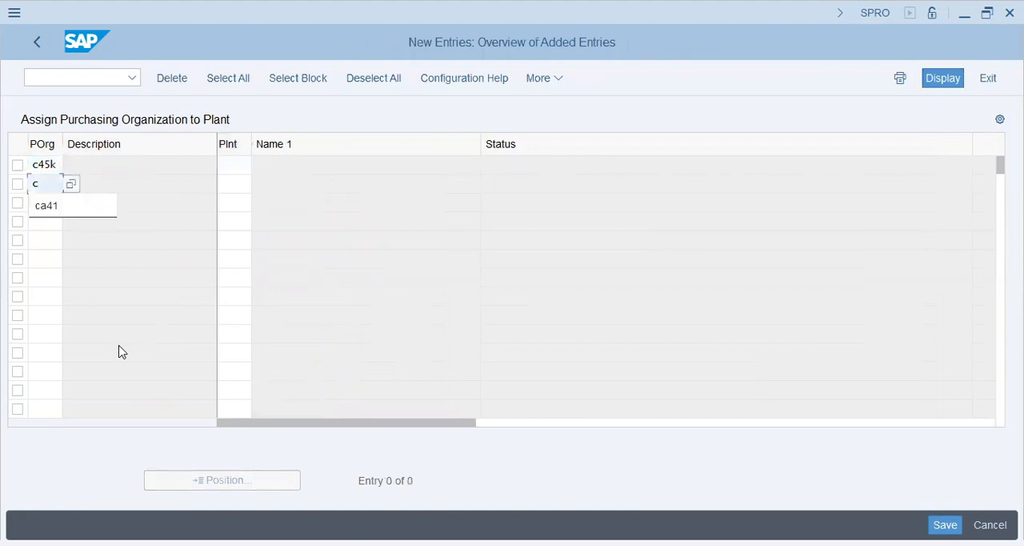
text(45l)
key(Tab)
key(Up)
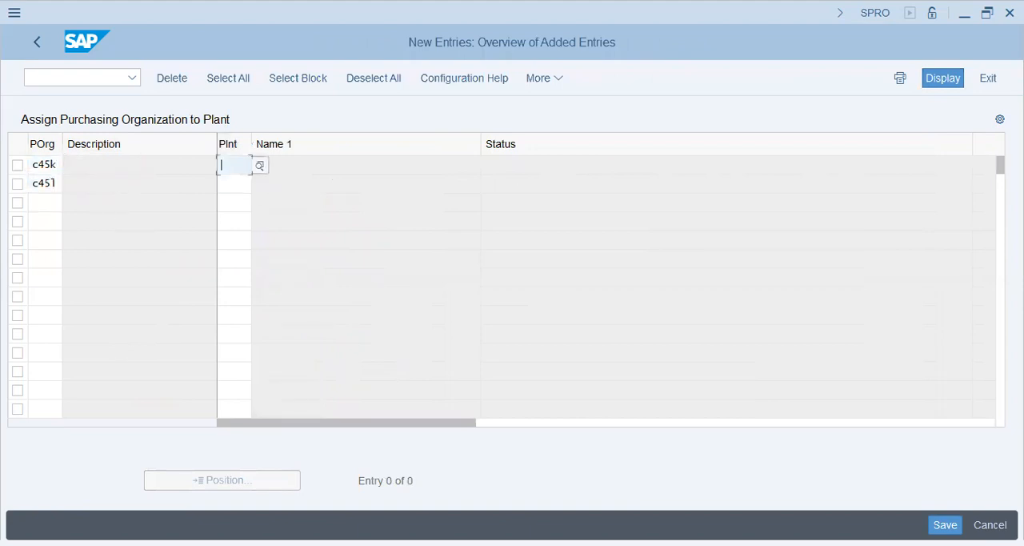
Enter plant c45 for both new purchasing organization entries
key(F4)
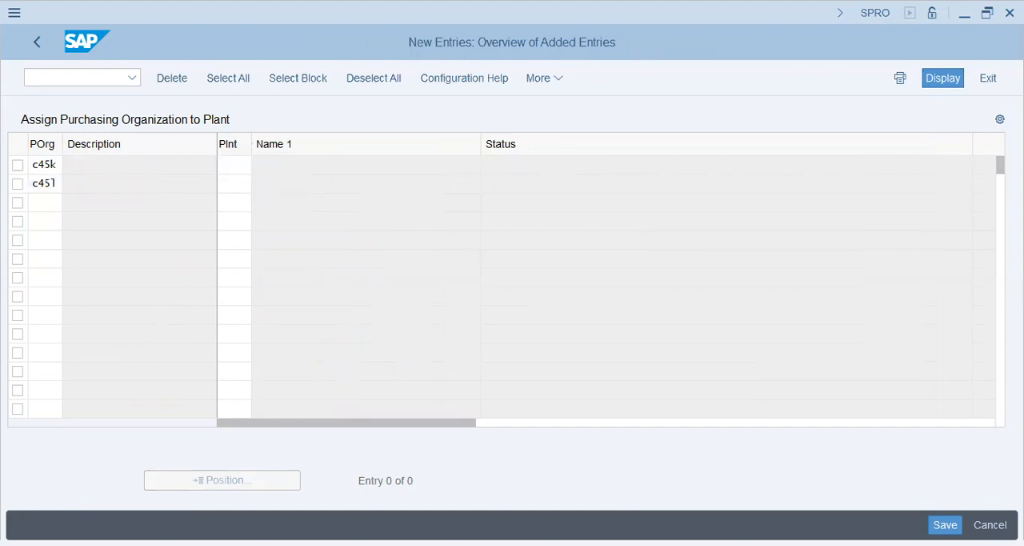
text(c45)
key(Down)
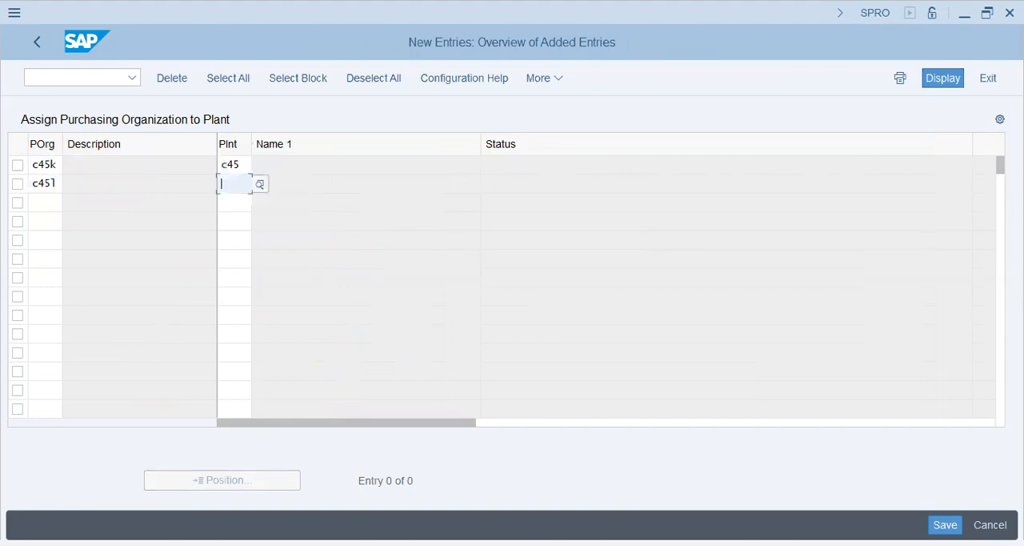
text(c45)
key(Return)
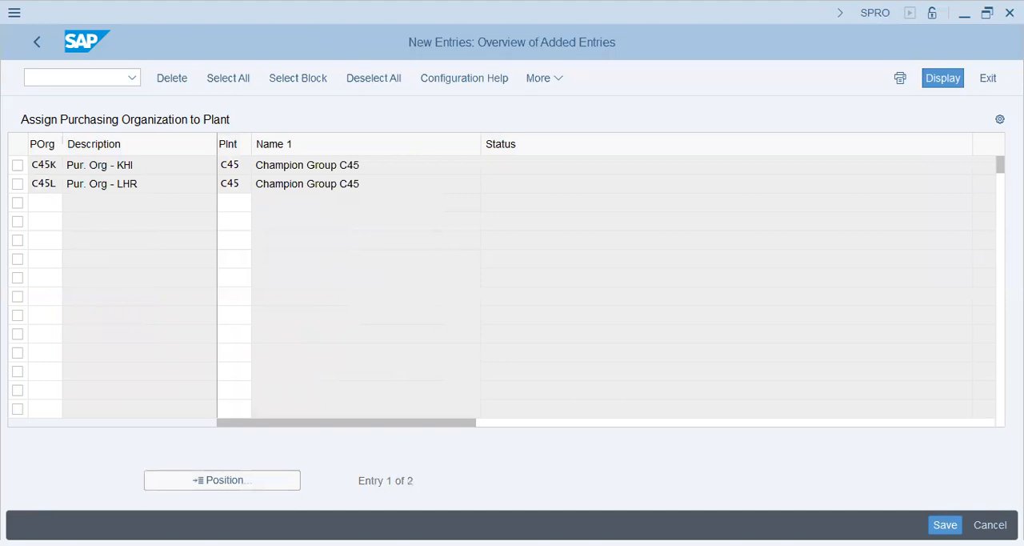
Save the purchasing organization to plant assignments under the proposed customizing request and return to the IMG structure
key(ctrl+s)
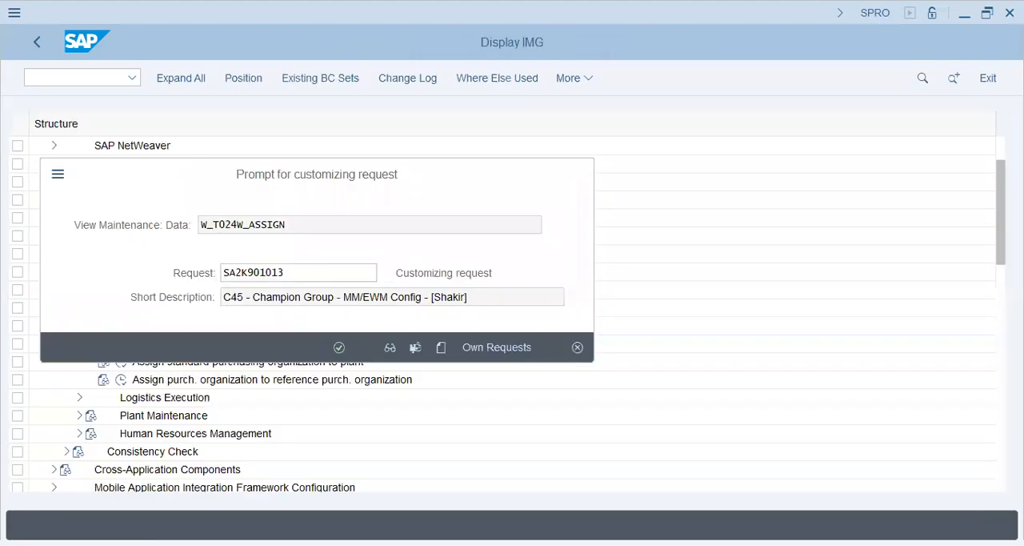
key(Return)
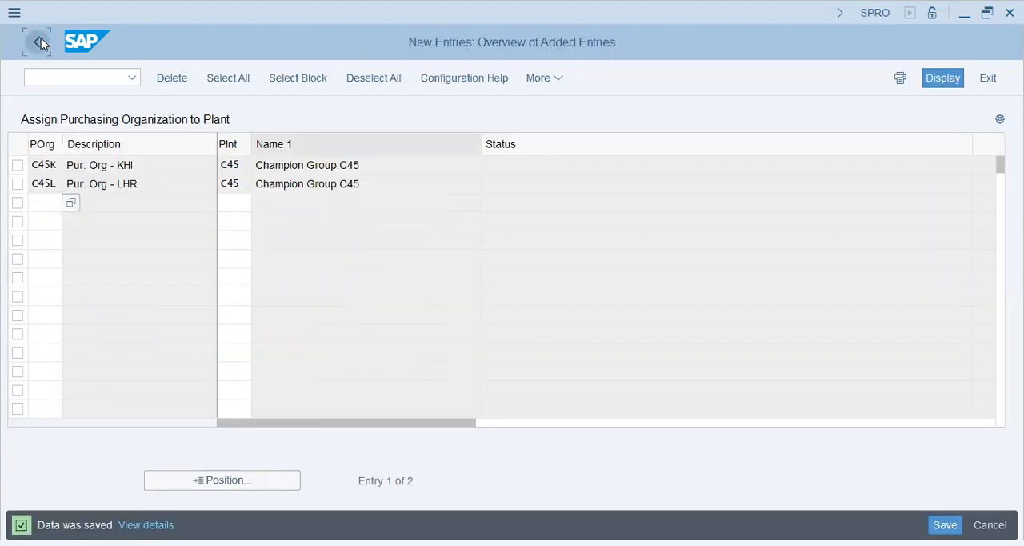
click(38, 42)
click(41, 37)
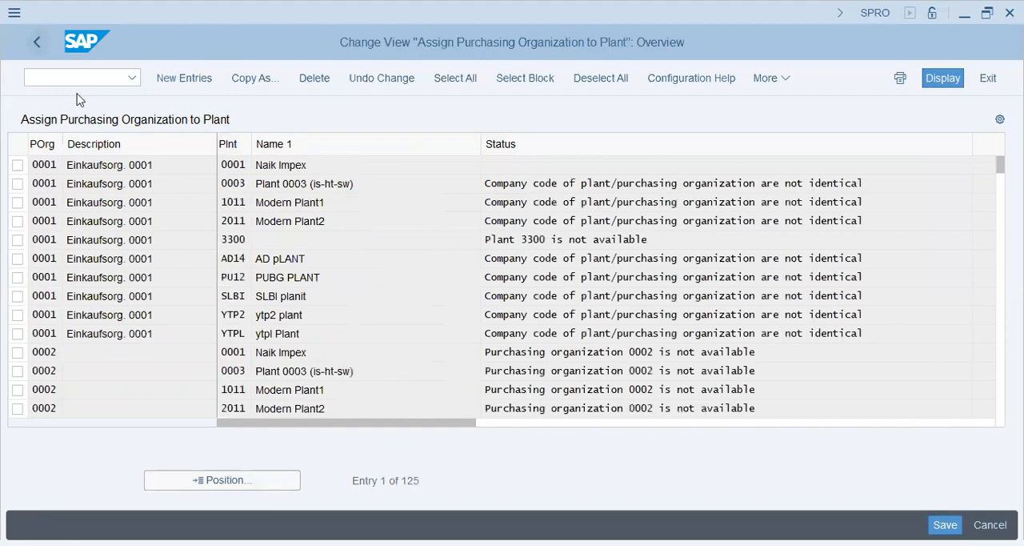
key(Down)
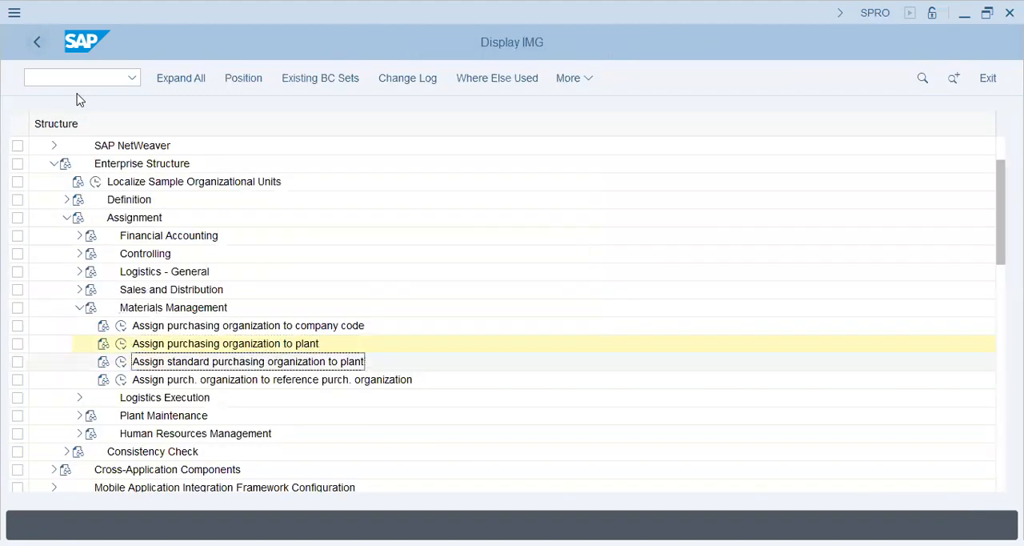
Open Assign standard purchasing organization to plant and position the list at plant C45
click(121, 362)
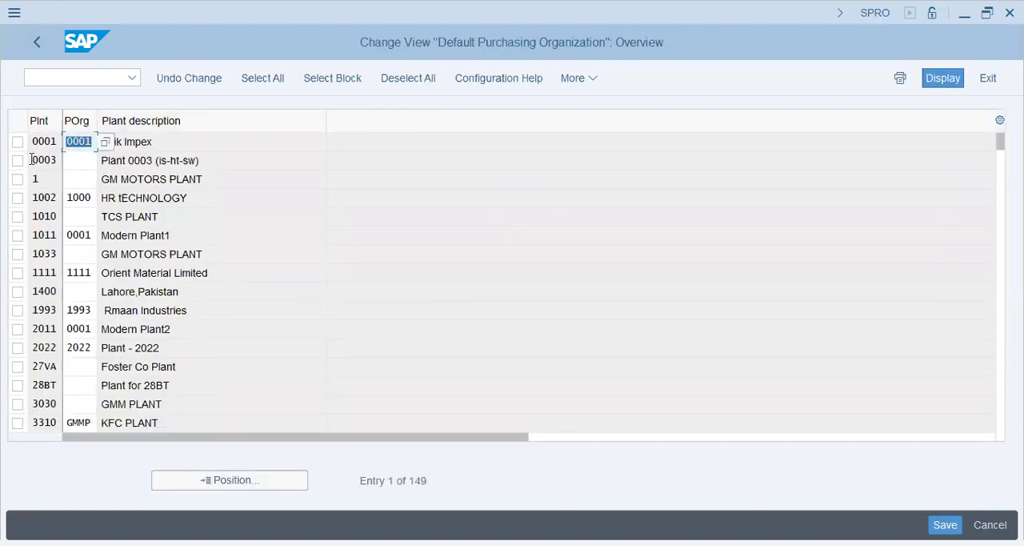
click(230, 480)
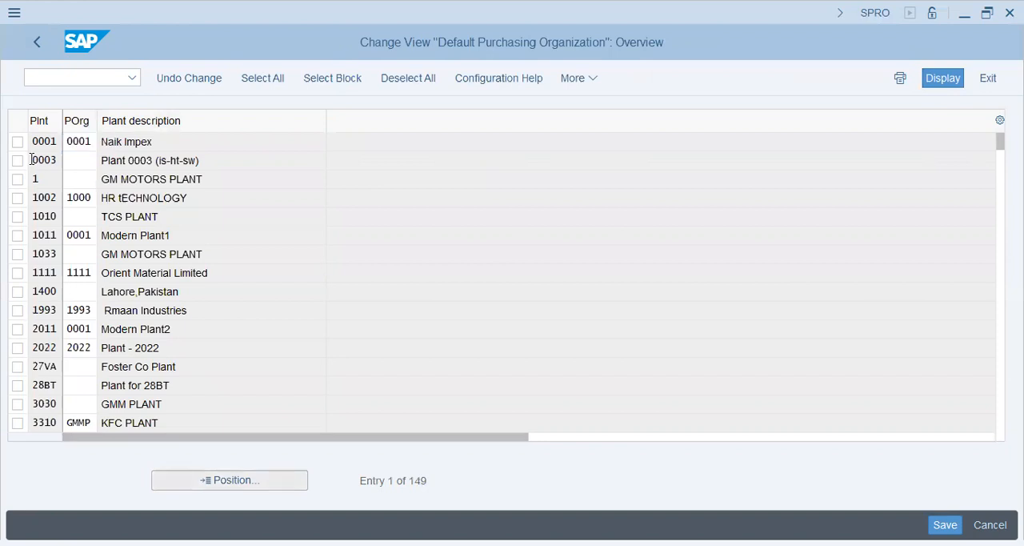
key(Return)
Assign c45k as the standard purchasing organization of plant C45 and save it under the proposed customizing request, returning to the IMG structure
click(83, 144)
text(c45k)
key(Return)
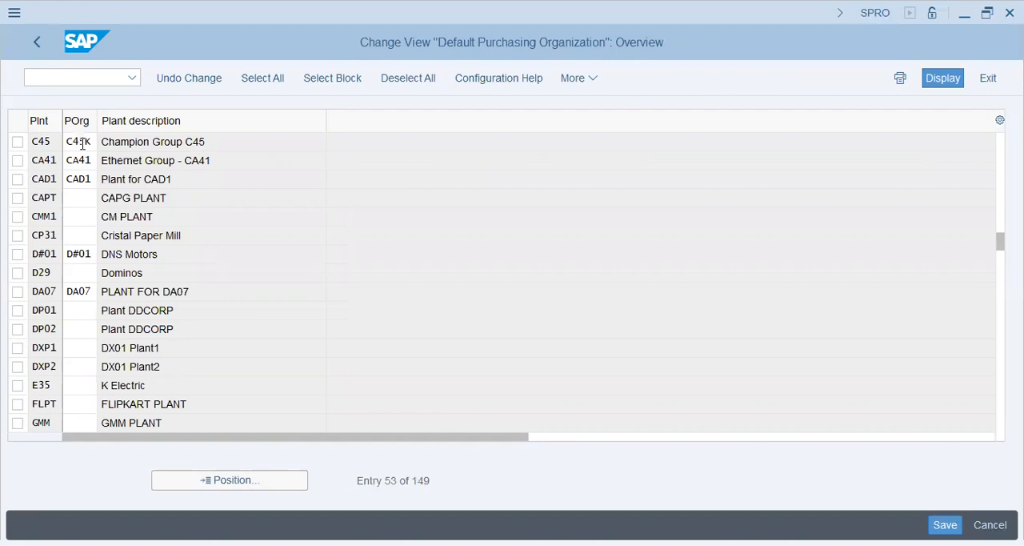
key(ctrl+s)
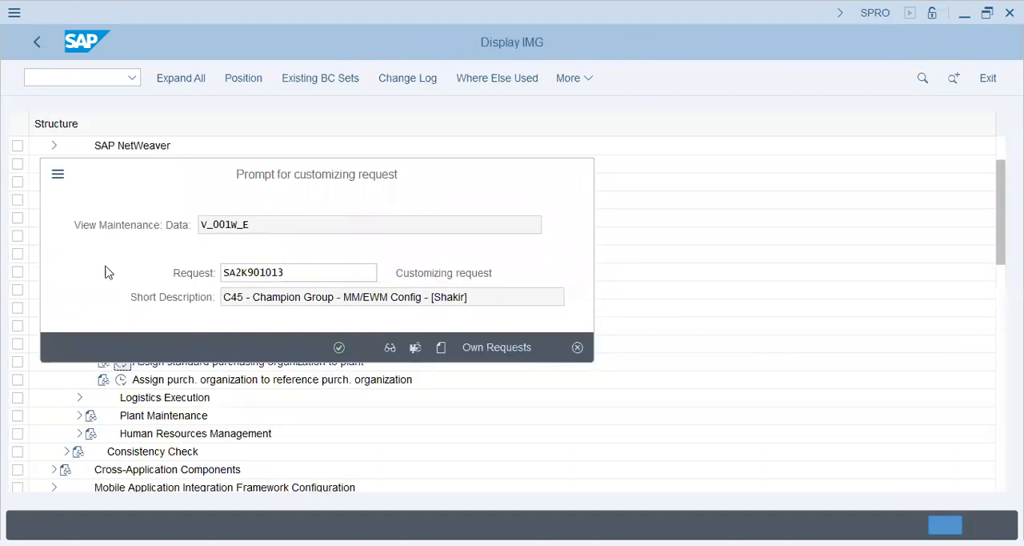
key(Return)
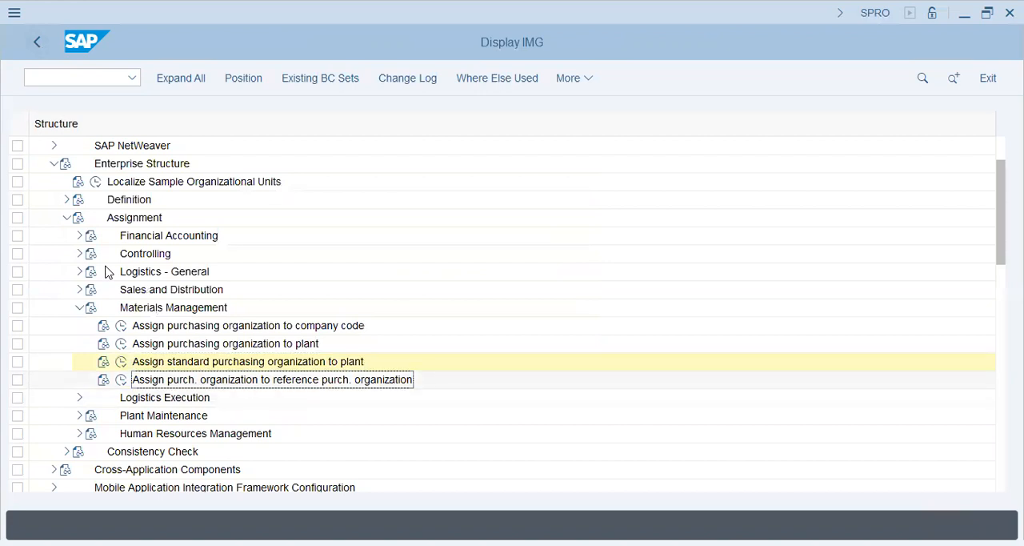
Open Assign purch. organization to reference purch. organization and start a new entry for purchasing organization c45l
click(121, 380)
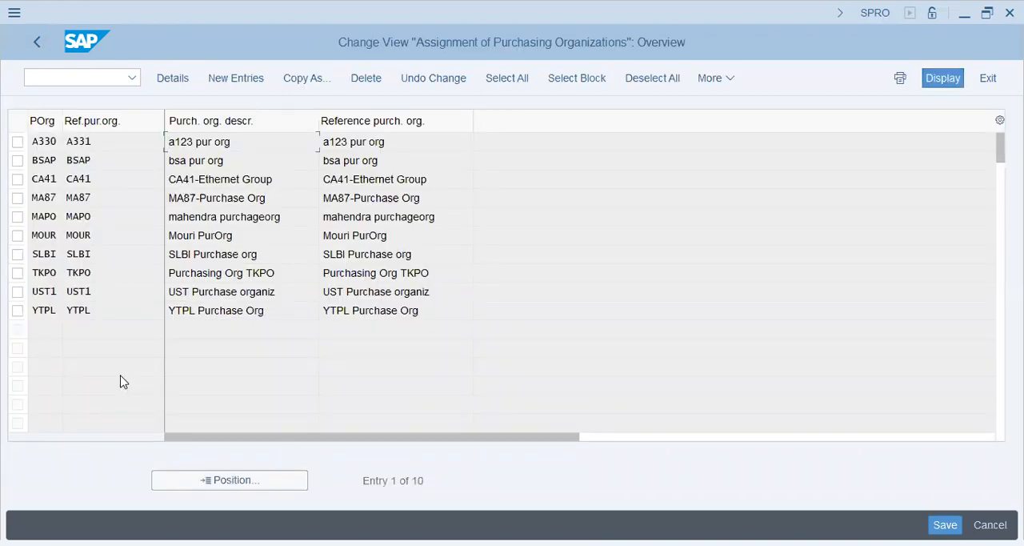
key(F5)
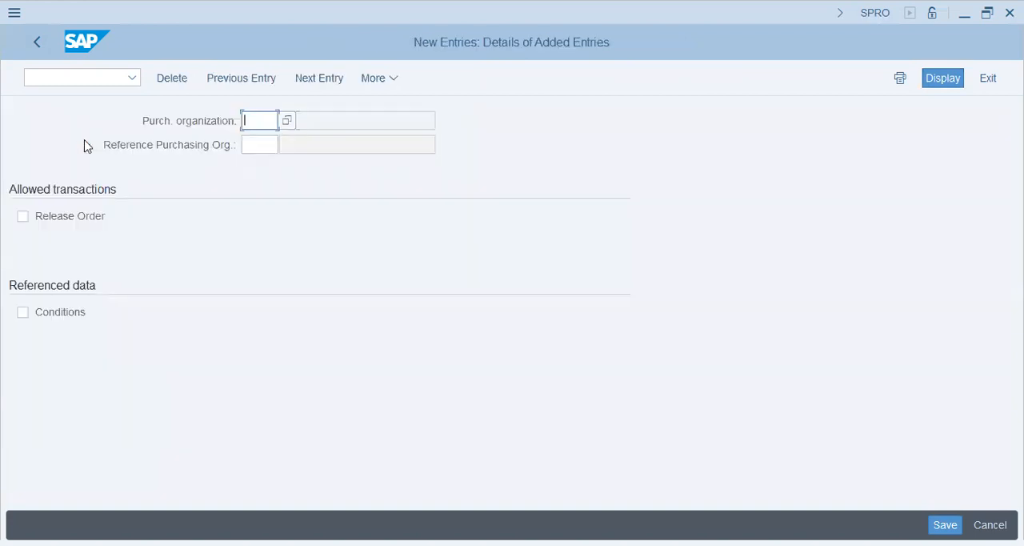
text(c)
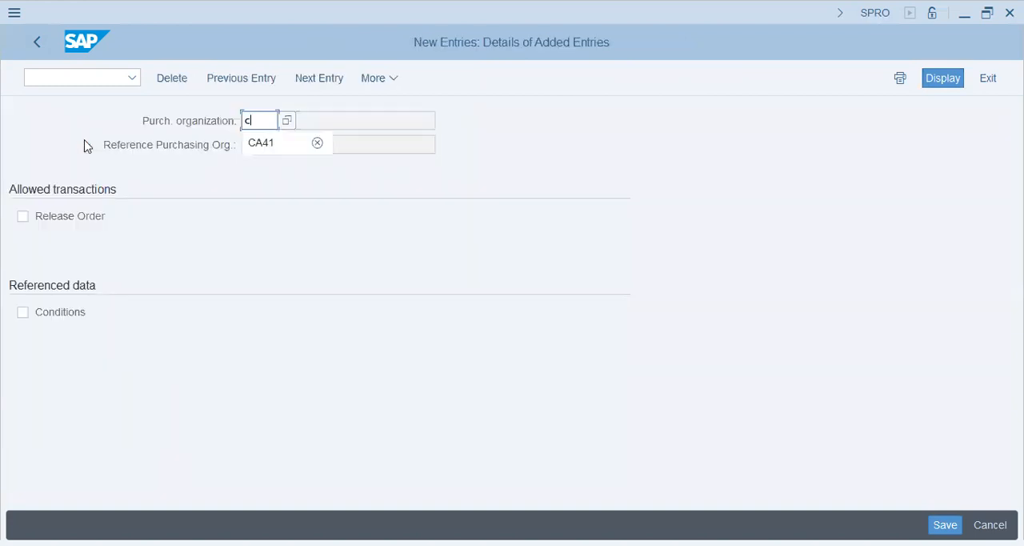
text(451)
key(Tab)
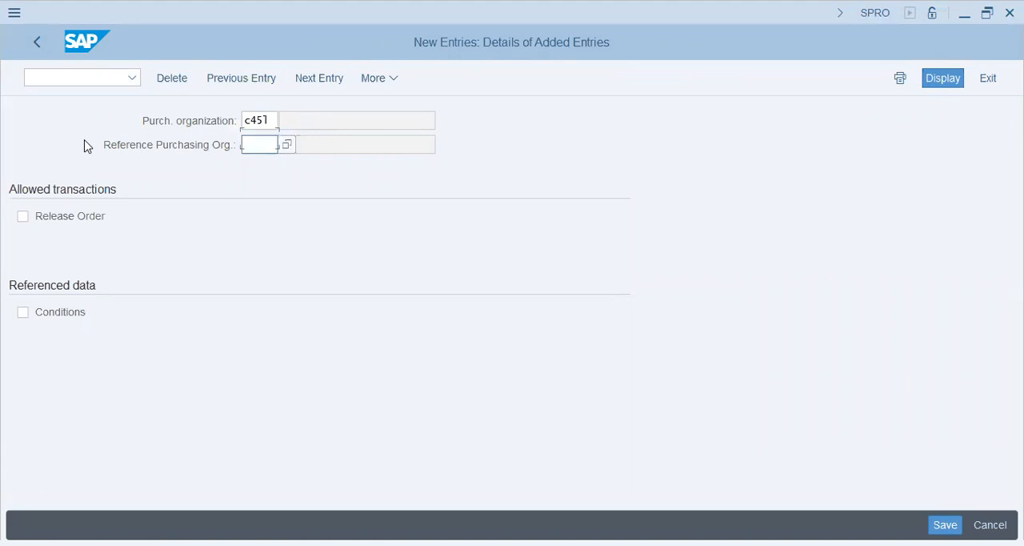
Set the reference purchasing organization to c45k and enable Release Order and Conditions for the entry
text(c45k)
key(Return)
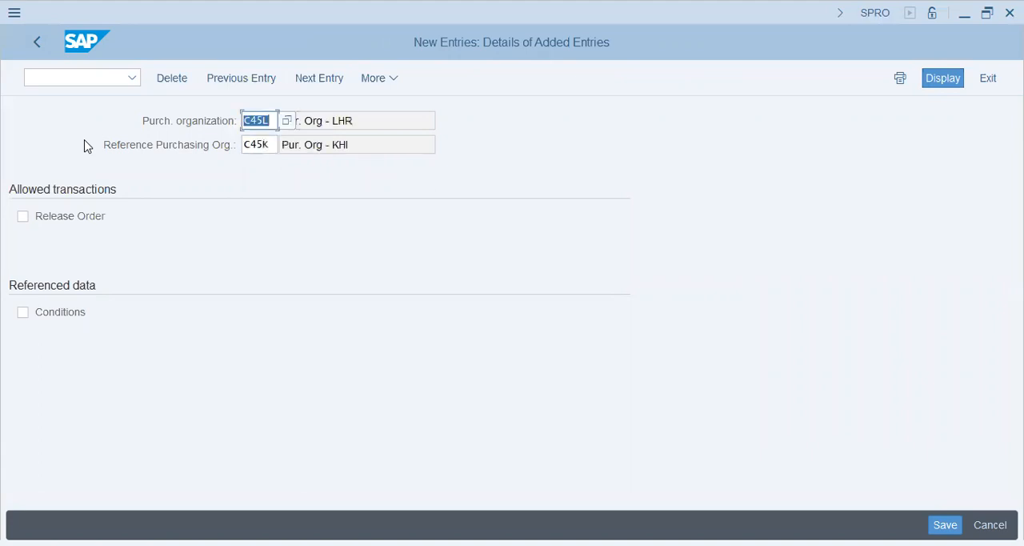
click(47, 221)
click(70, 320)
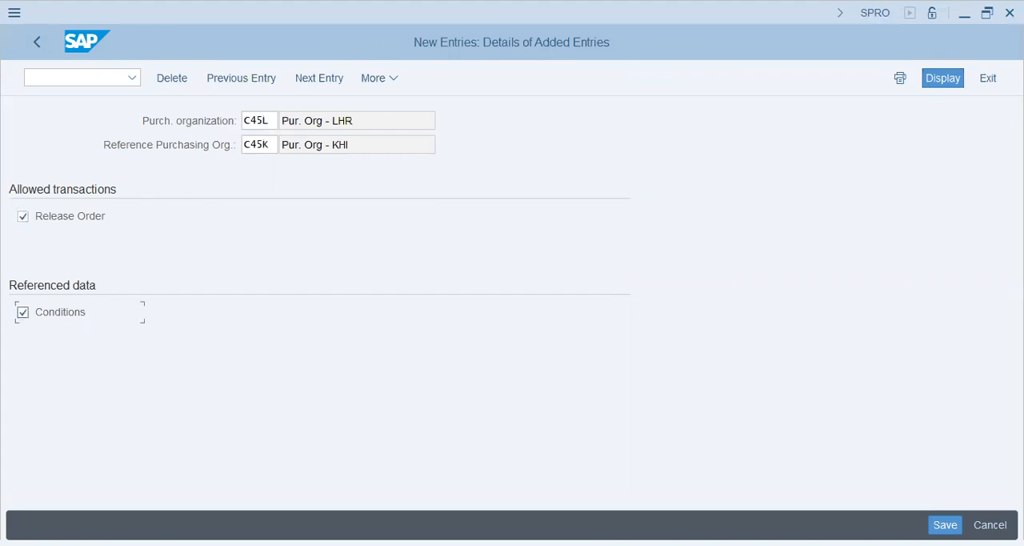
Save the reference purchasing organization assignment under the proposed customizing request and return to the IMG structure
key(ctrl+s)
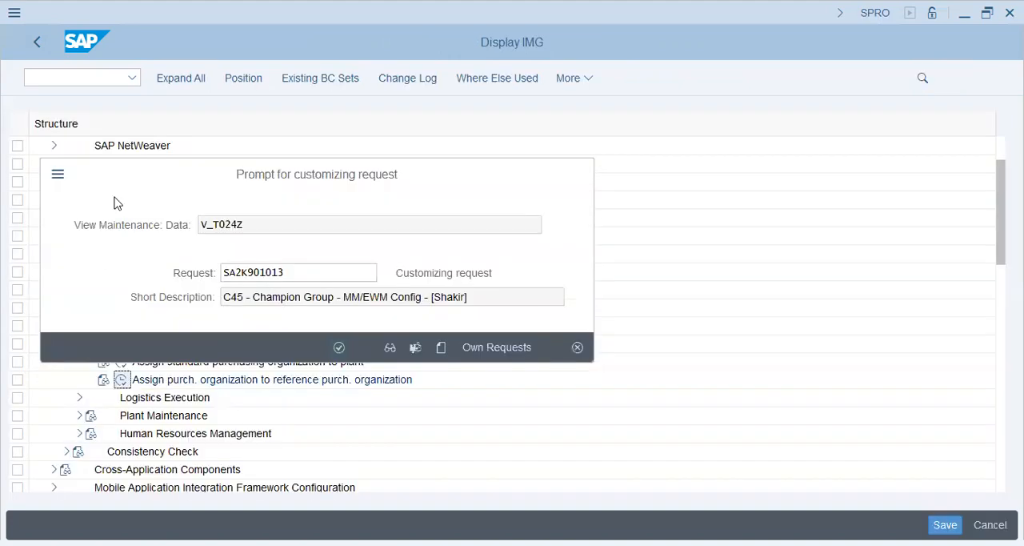
key(Return)
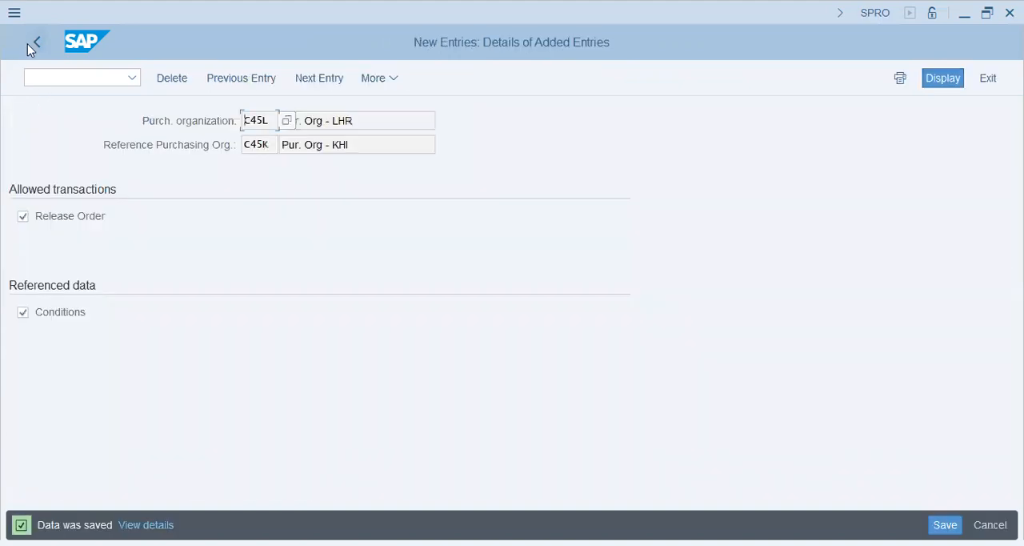
click(29, 43)
click(32, 42)
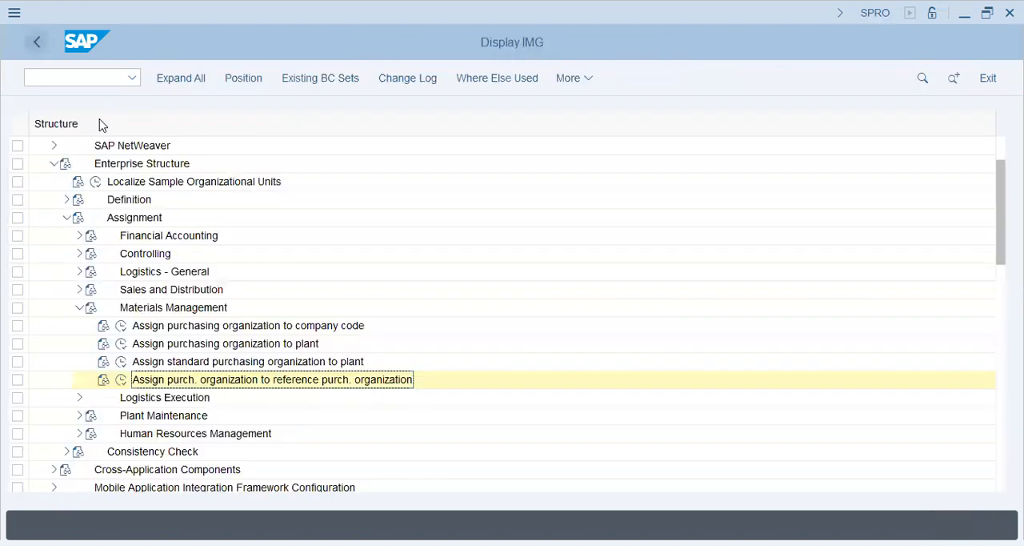
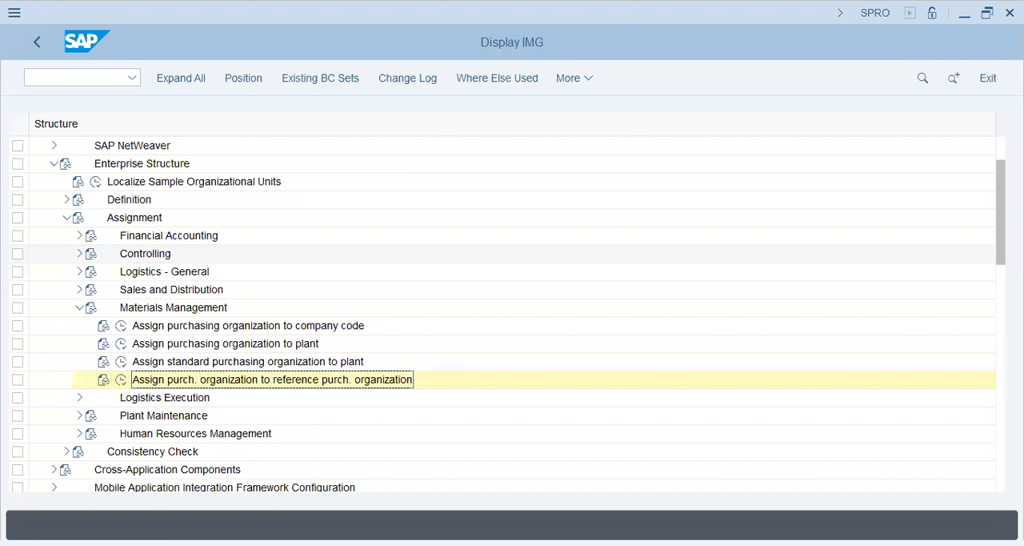
Switch to the empty Notepad window and write the heading "Types of Procurement" with the indented entries "Basic" and "Special"
key(alt+Tab)
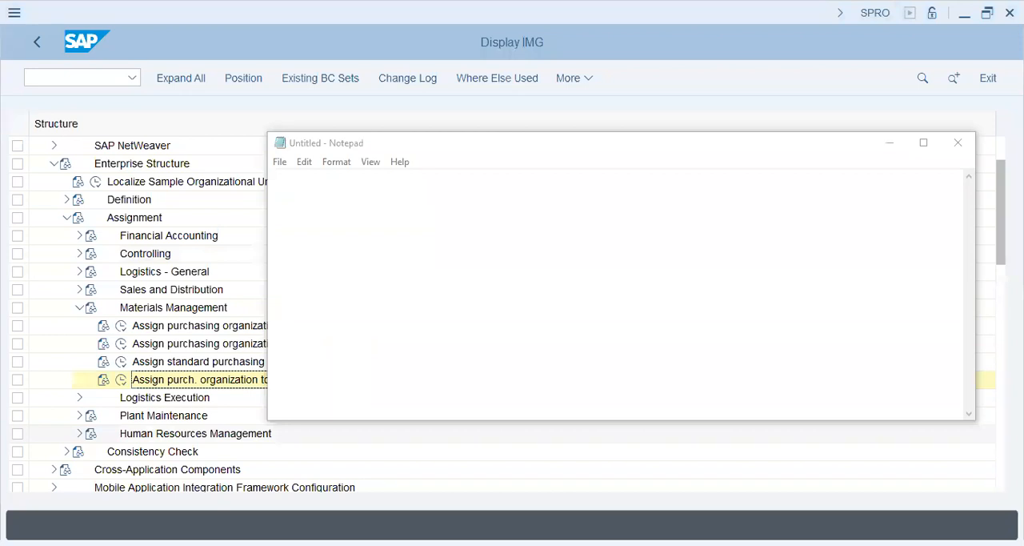
click(308, 191)
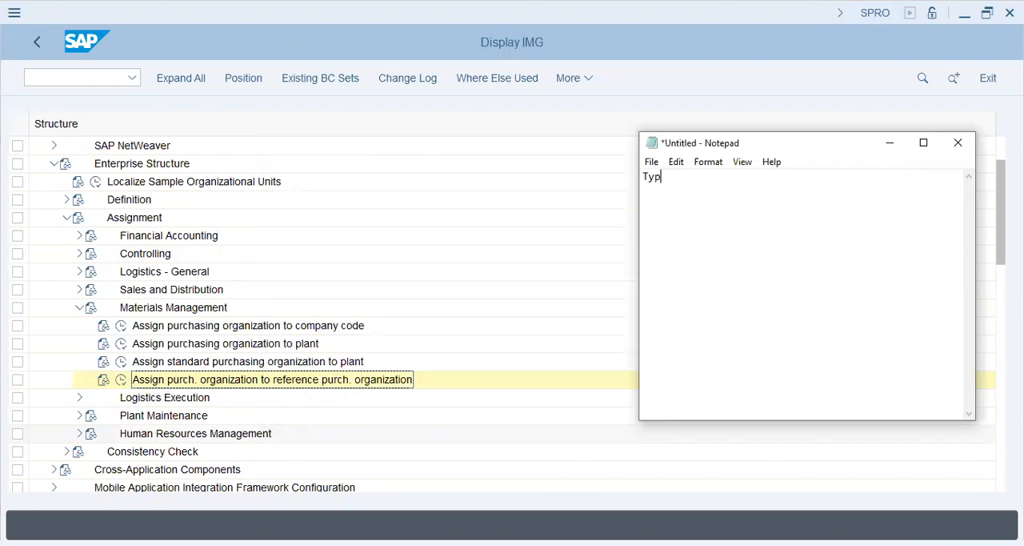
text(es of Procurement)
key(Return)
key(Tab)
text(Basic)
key(Return)
key(Tab)
text(Special)
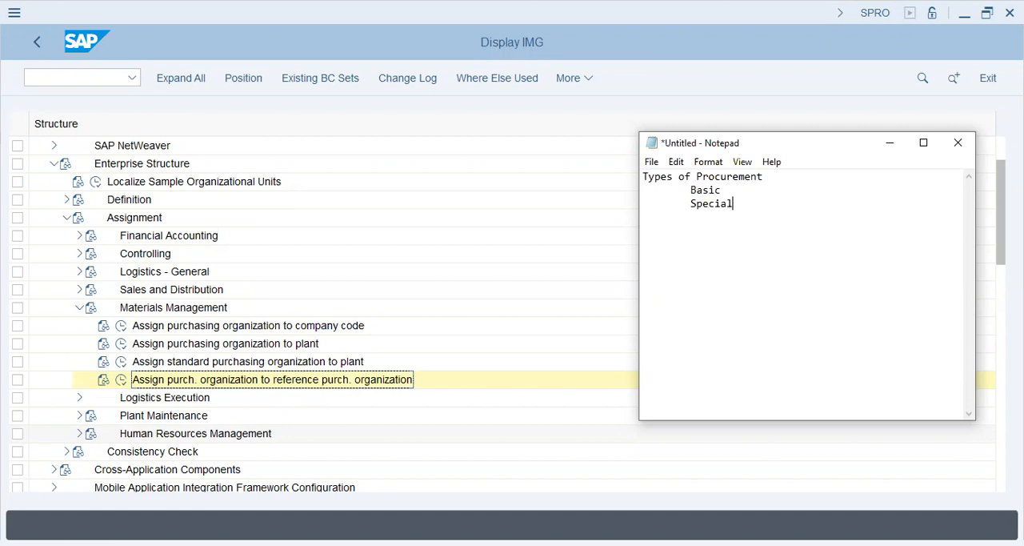
Add the indented line "Basic - good/service - time, price" after a blank line below the two procurement types
key(Return)
key(Return)
key(Tab)
key(alt+Tab)
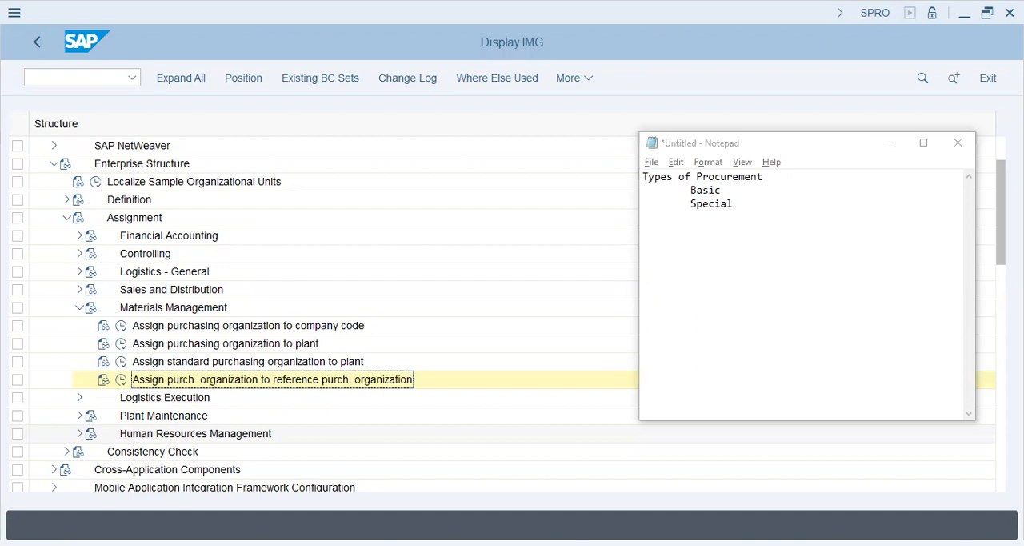
click(693, 229)
text(Basic - g)
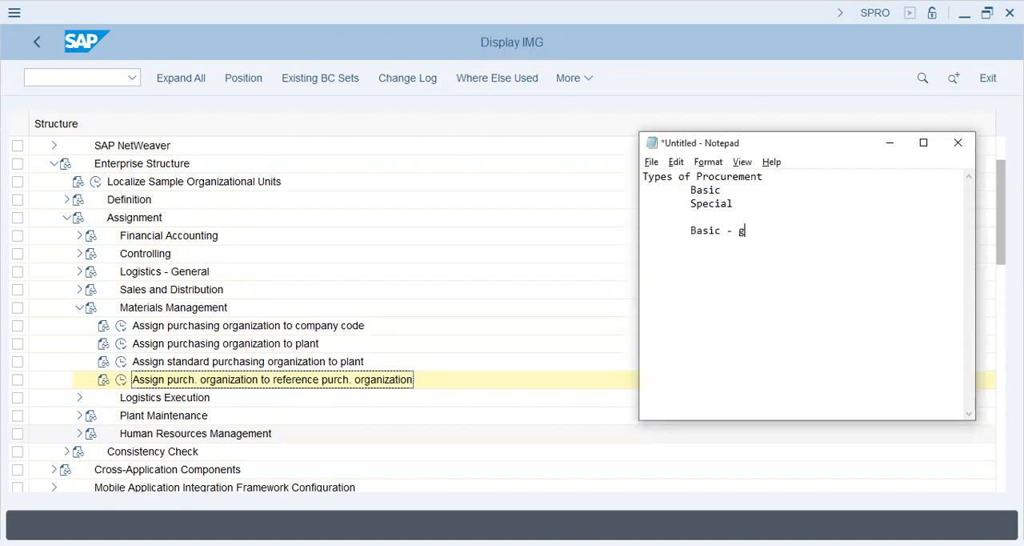
text(ood/service - time)
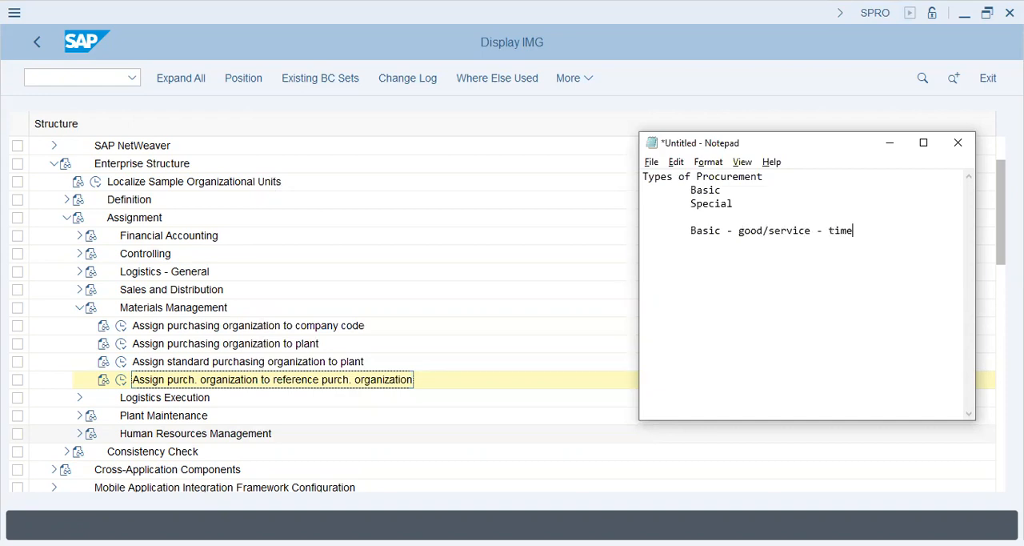
text(, price3)
key(BackSpace)
Add the sub-entries "MOL -" and "MOQ -", each indented under the Basic procurement line
key(Return)
key(Tab)
text(MOL)
key(Return)
key(Tab)
key(Tab)
text(MOQ -)
key(Up)
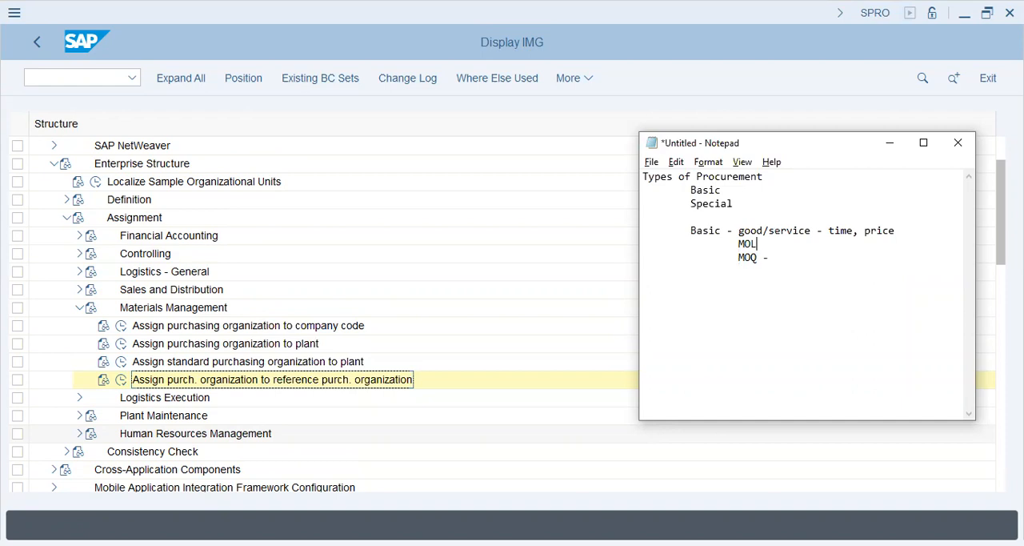
text(-)
Write the line "Special - Custom-order - Automotive/Aviation" below the Basic procurement block
text(Special -)
text( Cust)
text(om-ord)
text(er - )
text(Automto)
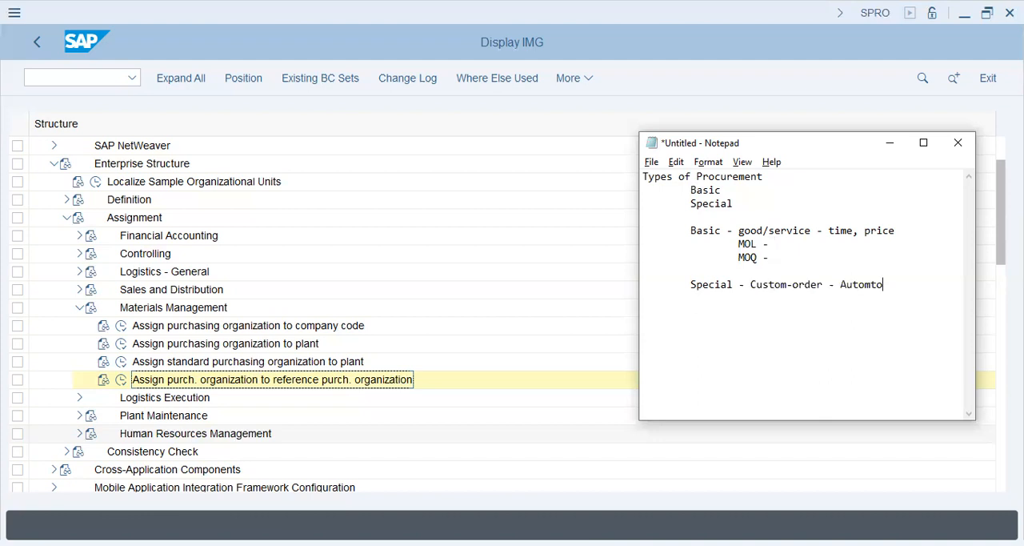
key(BackSpace)
key(BackSpace)
text(otive/Vai)
key(BackSpace)
key(BackSpace)
key(BackSpace)
text(Aviation)
Add the sub-entries "- MG" and "- MRP - MM/PP" under the Special procurement line
key(Return)
key(Tab)
text(- MG 		)
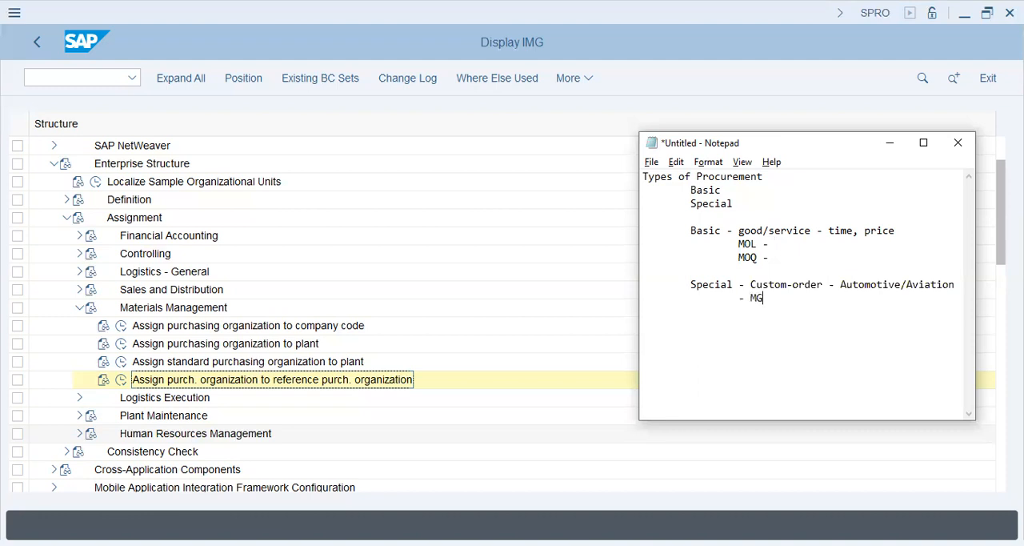
text(- MRP -)
key(Return)
text(MM)
text(/P)
text(P)
text(I)
text(Retil)
Add the sub-entry "- Retail - Special Stock - seasonal" under the Special procurement line
key(BackSpace)
key(BackSpace)
key(BackSpace)
text(ail)
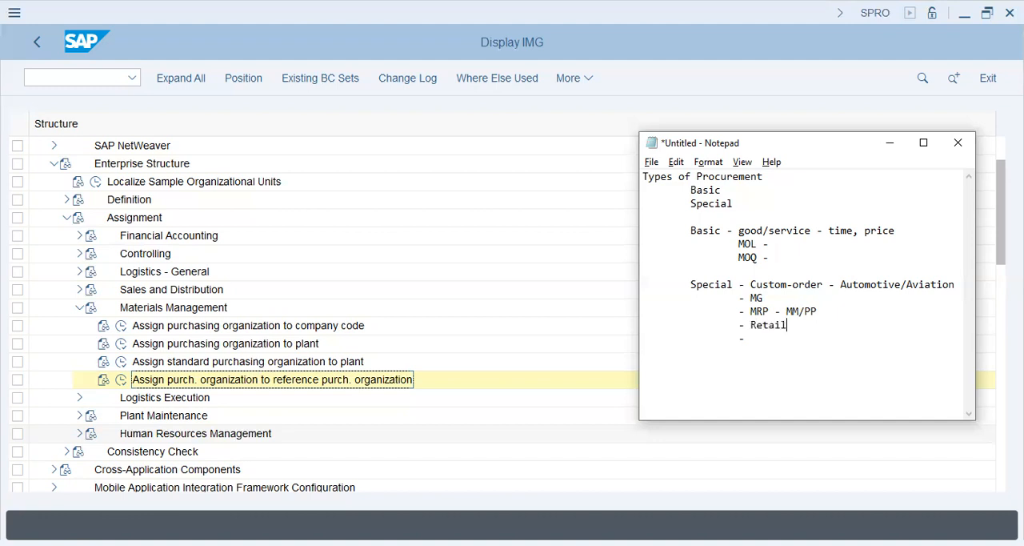
text( - P)
text(peci)
text(al St)
text(ock)
text( - sea)
text(sonal)
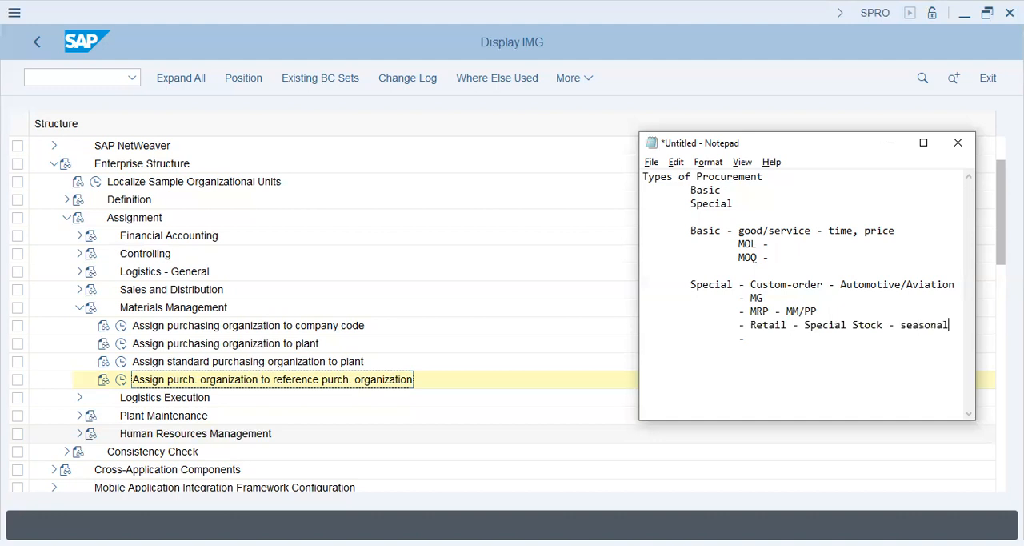
text( -----)
text( - )
text(World)
text(-cup -)
Extend the list below Retail with "- ----- - World-cup -" and the further indented entry "- Accessories -"
text(Acc)
text(esso)
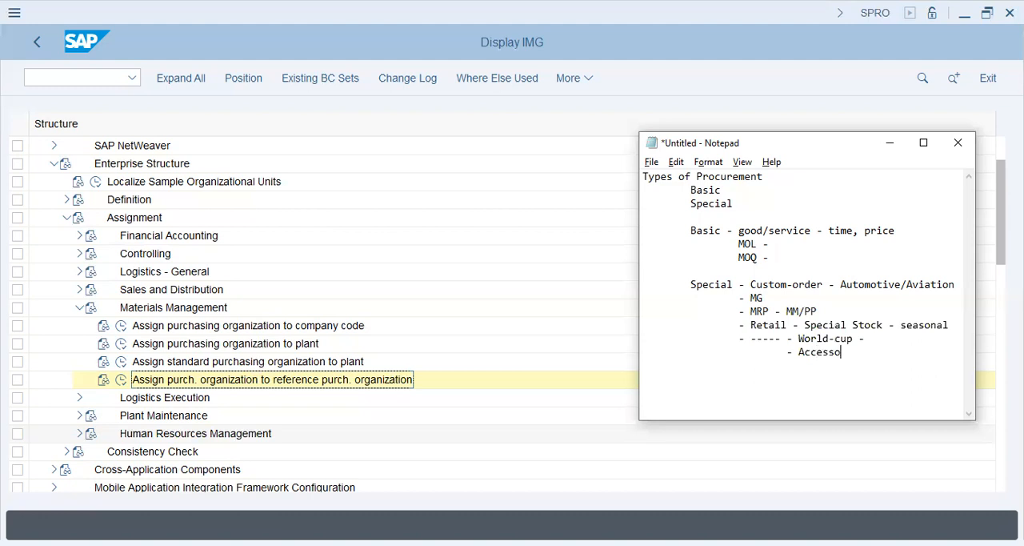
text(ries - Special)
key(BackSpace)
key(BackSpace)
key(BackSpace)
key(BackSpace)
key(BackSpace)
key(BackSpace)
key(BackSpace)
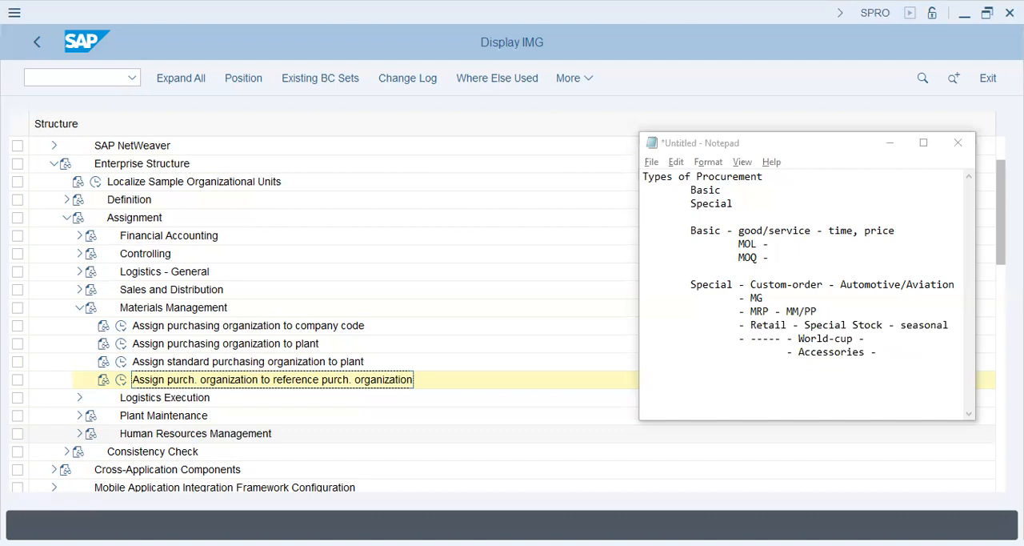
click(883, 352)
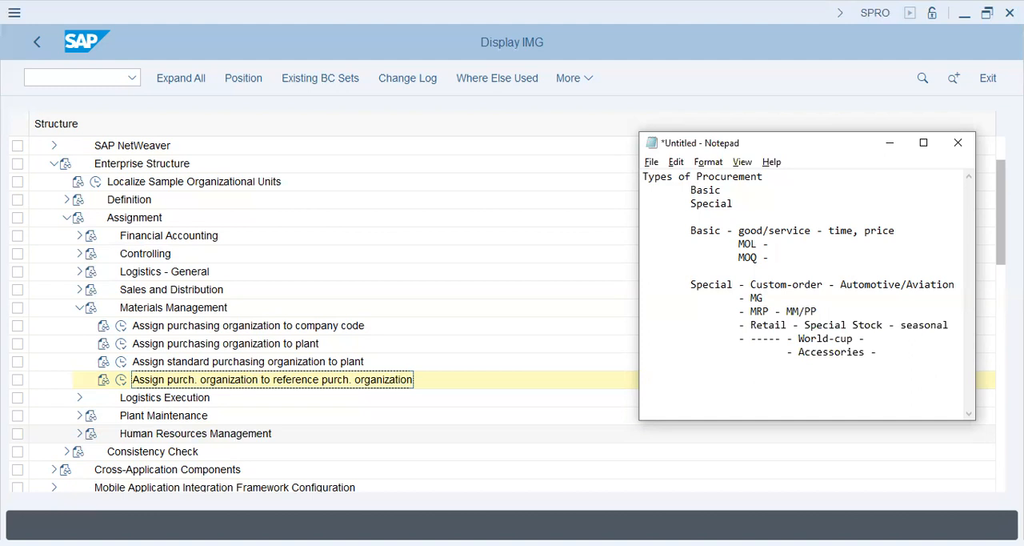
key(alt+Tab)
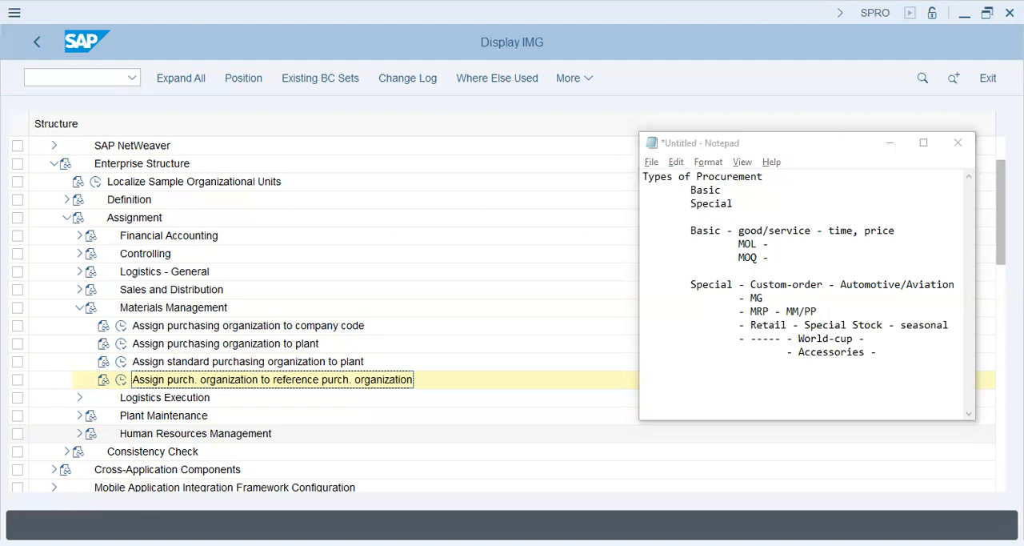
Insert the indented line "Minimum Prices, Expensive Buying" under MOQ, followed by a blank line before the Special block
click(741, 271)
key(Tab)
key(Tab)
text(Minimum Prices)
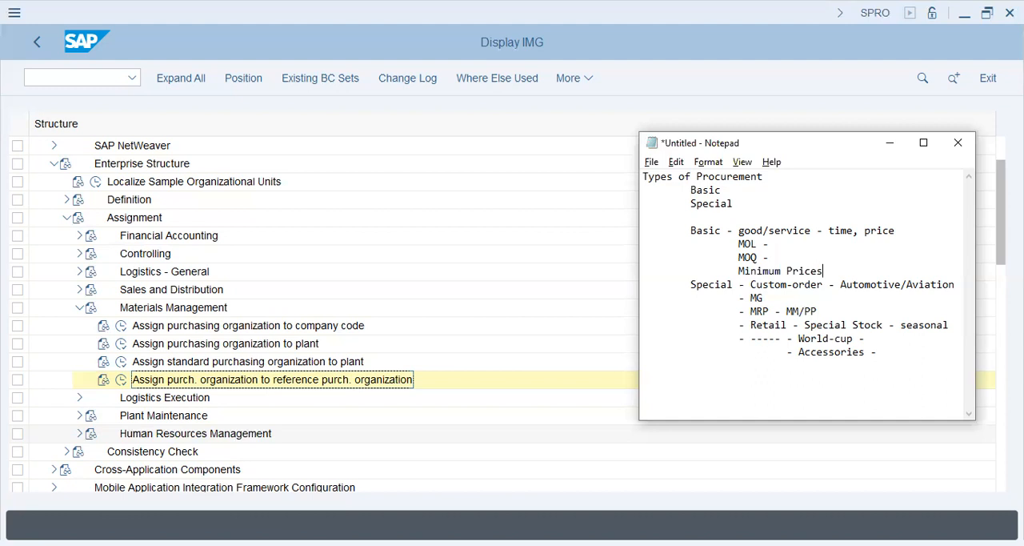
text(, Expensive Buying)
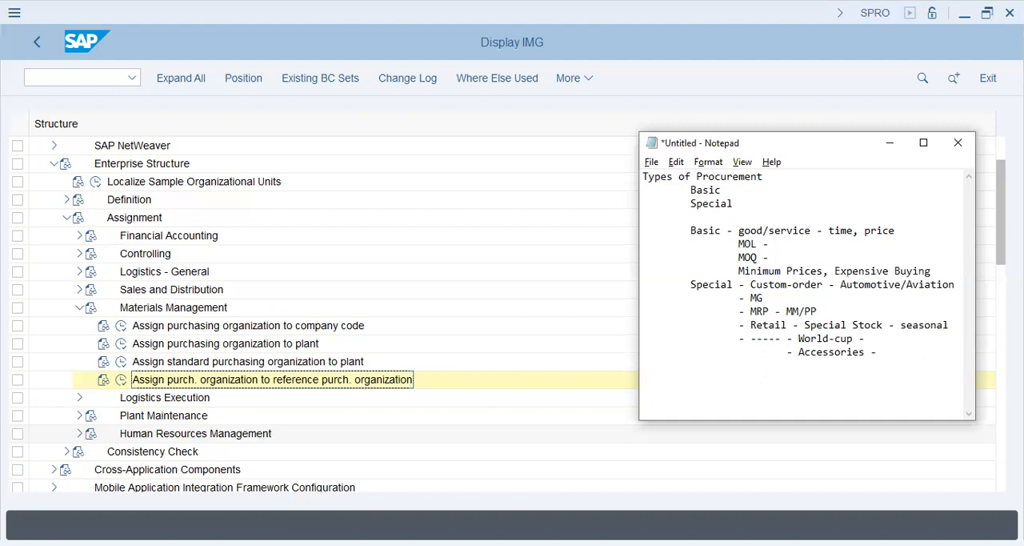
key(Return)
key(Tab)
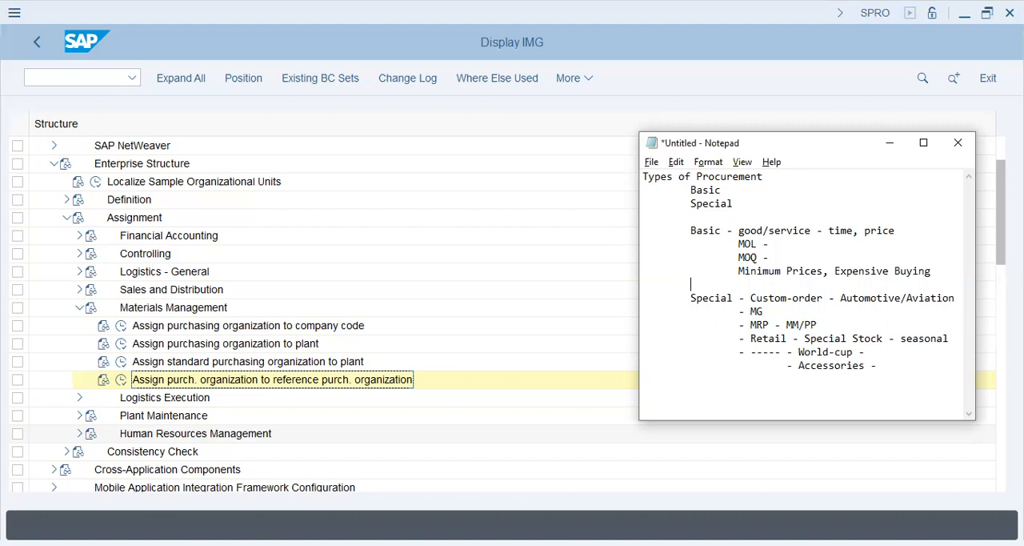
Add the indented heading "Procurement Lifecycle" after a blank line below the Accessories entry
key(alt+Tab)
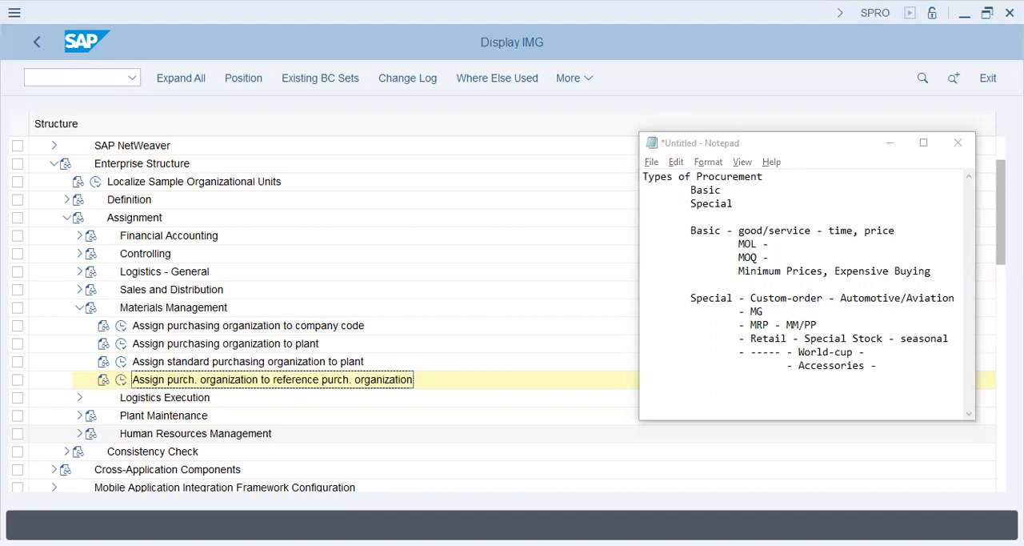
key(alt+Tab)
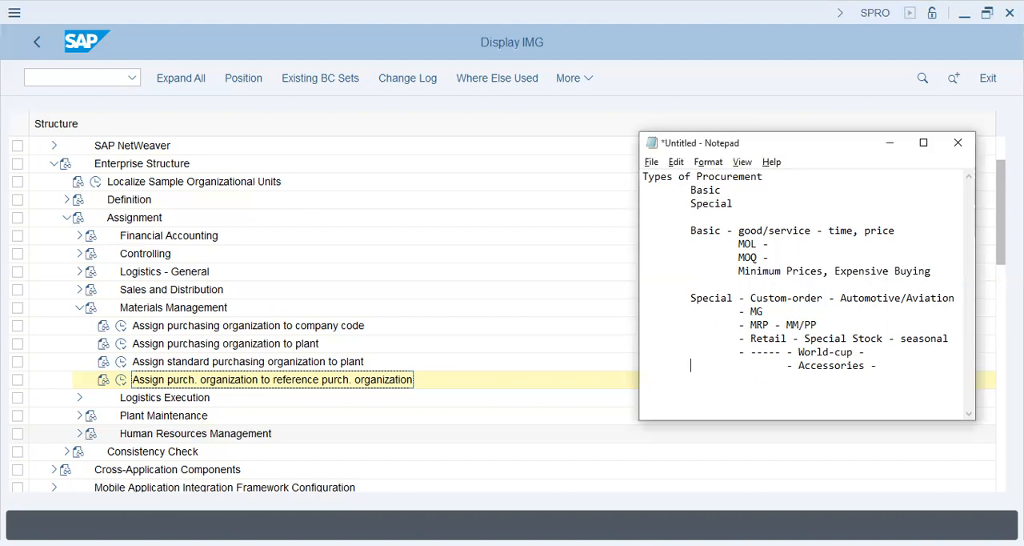
key(Return)
key(Tab)
key(BackSpace)
key(BackSpace)
key(Down)
key(Return)
key(Tab)
text(Procurement Lifecycle)
List "- Quotation/RFQ" and "- PR" as the first two stages under Procurement Lifecycle
key(Return)
key(Tab)
text(-)
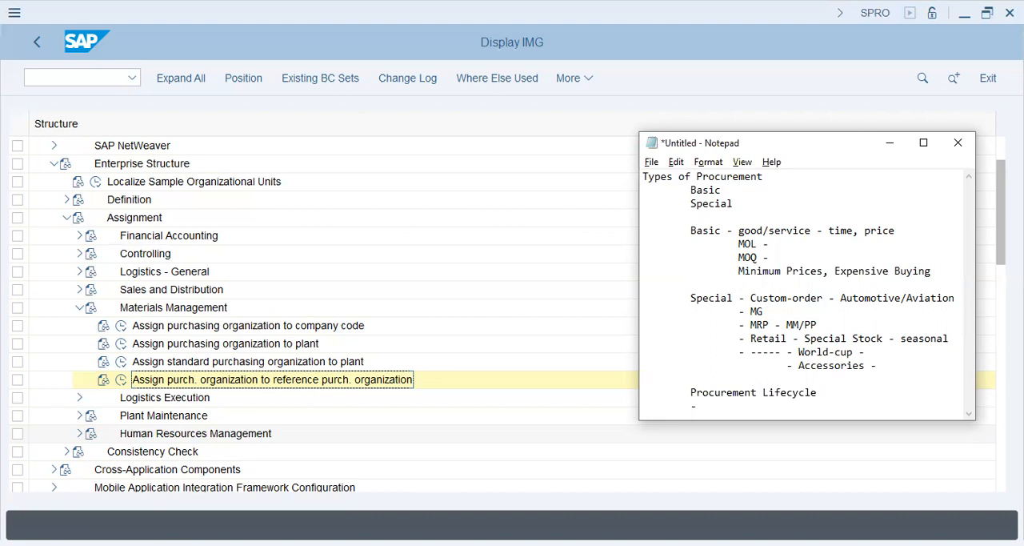
text( Quotation/RFQ)
key(Return)
text(- PR)
key(Return)
Continue the Procurement Lifecycle list with the stages "- PO", "- GRN" and "- Vendor Clearing"
text(- PO)
key(Return)
text(- GR)
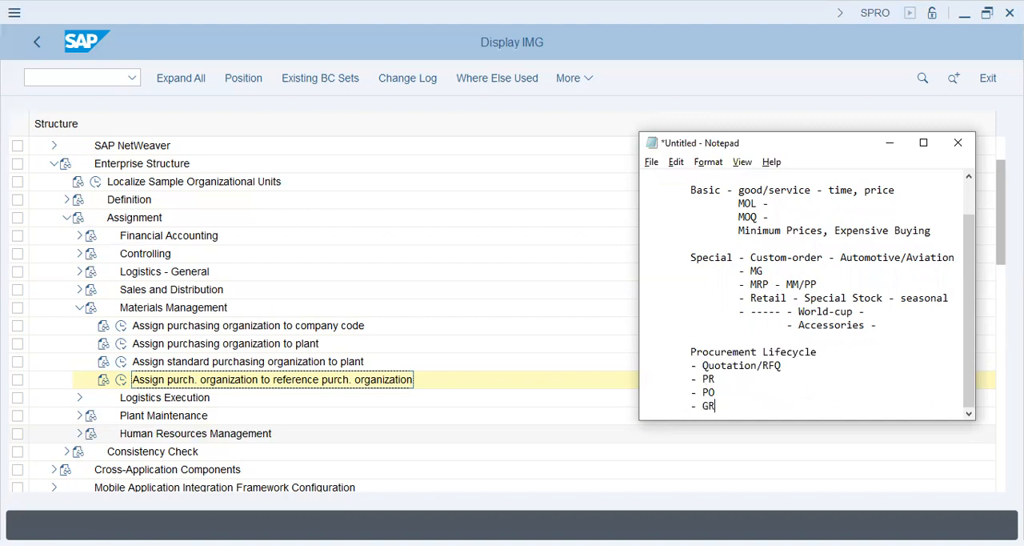
text(N)
key(Return)
key(Tab)
text(-)
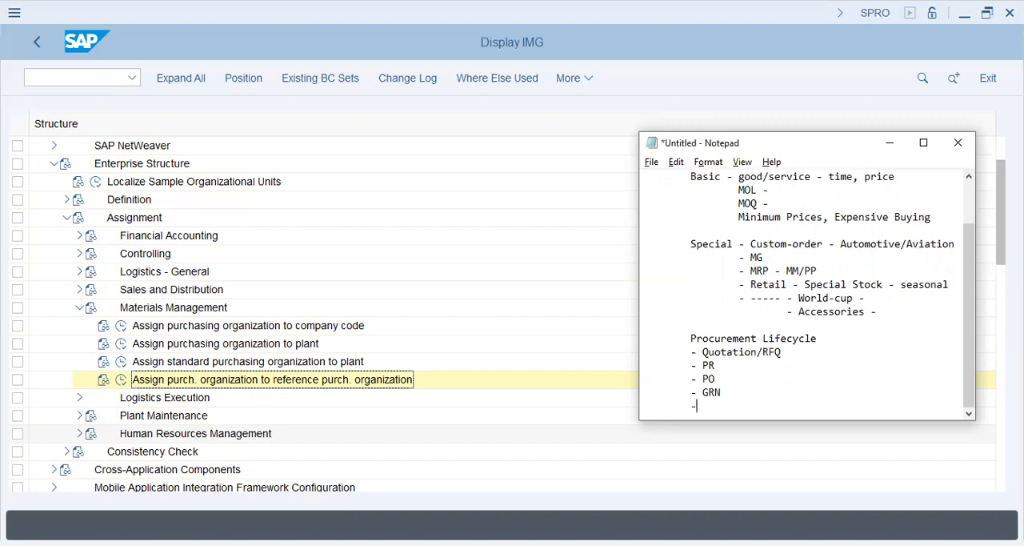
text( Vendor Clearing)
key(Return)
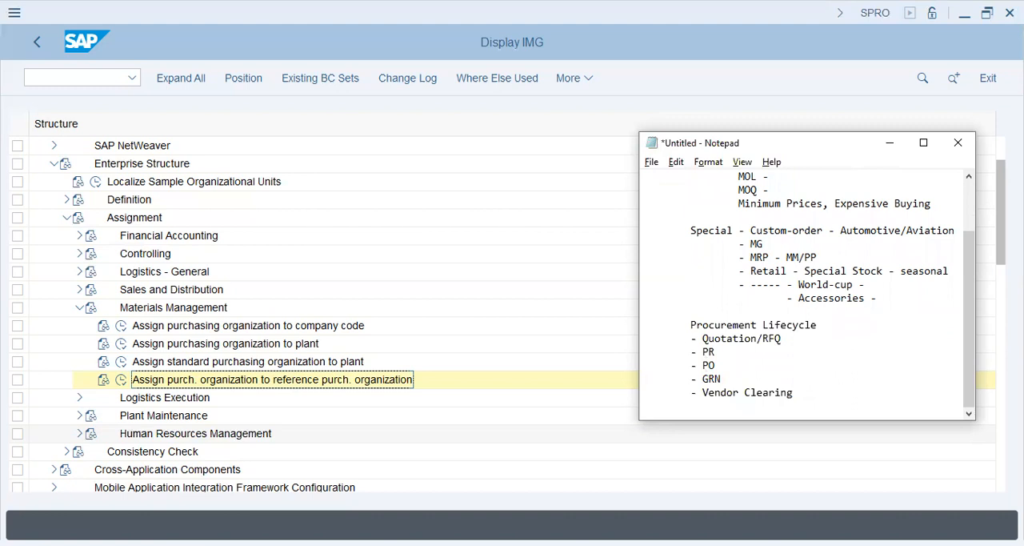
Append "- information" to the Quotation/RFQ entry of the Procurement Lifecycle list
key(alt+Tab)
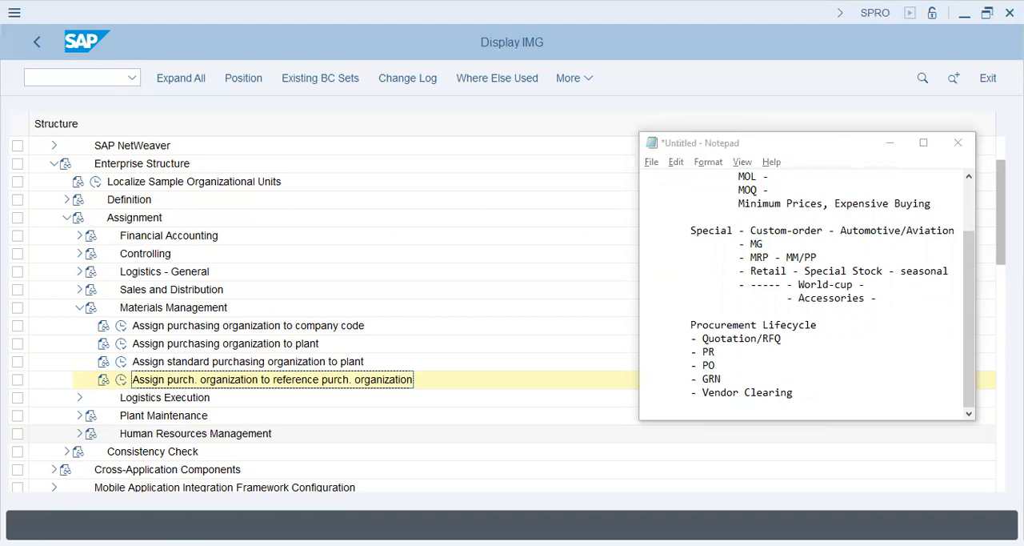
click(692, 352)
key(Left)
text(=)
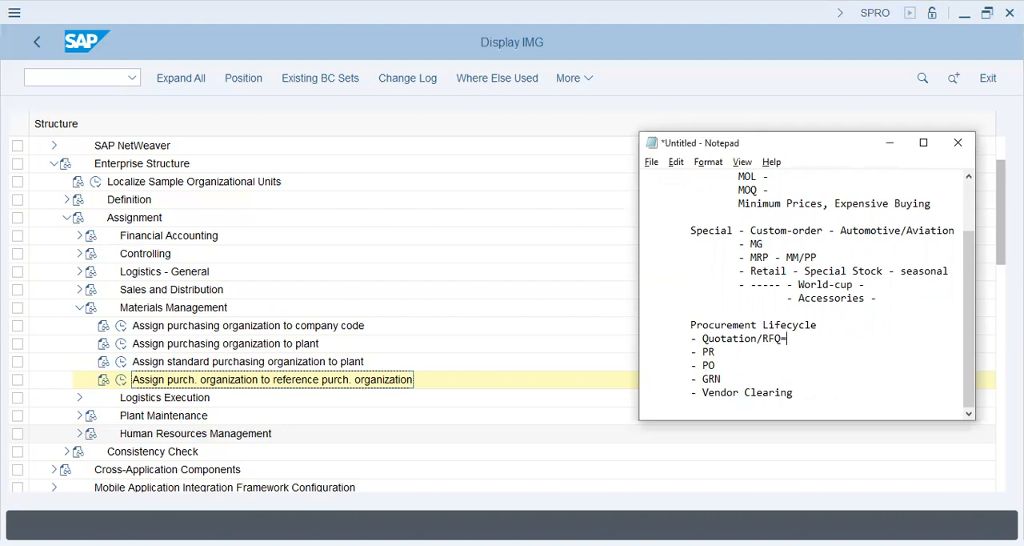
text(- information)
key(shift+Left)
key(shift+Left)
key(shift+Left)
key(shift+Left)
key(shift+Left)
key(shift+Left)
key(shift+Left)
key(shift+Left)
key(shift+Left)
key(shift+Left)
key(shift+Left)
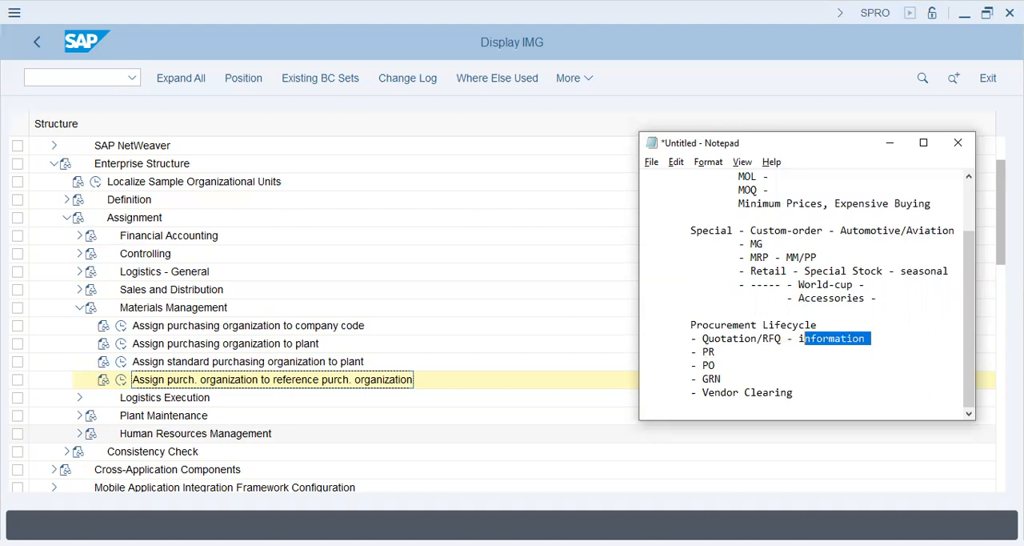
key(Down)
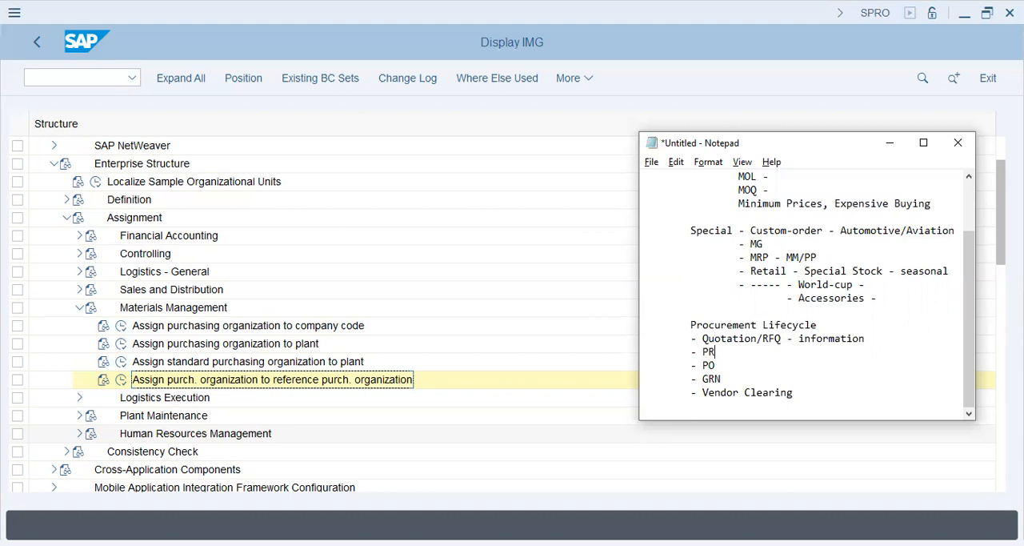
Start a "Supplier -" section after a blank line below Vendor Clearing and add the indented sub-entry "- Profile"
key(Down)
key(Down)
key(Down)
key(Return)
key(Return)
text(Supplier -)
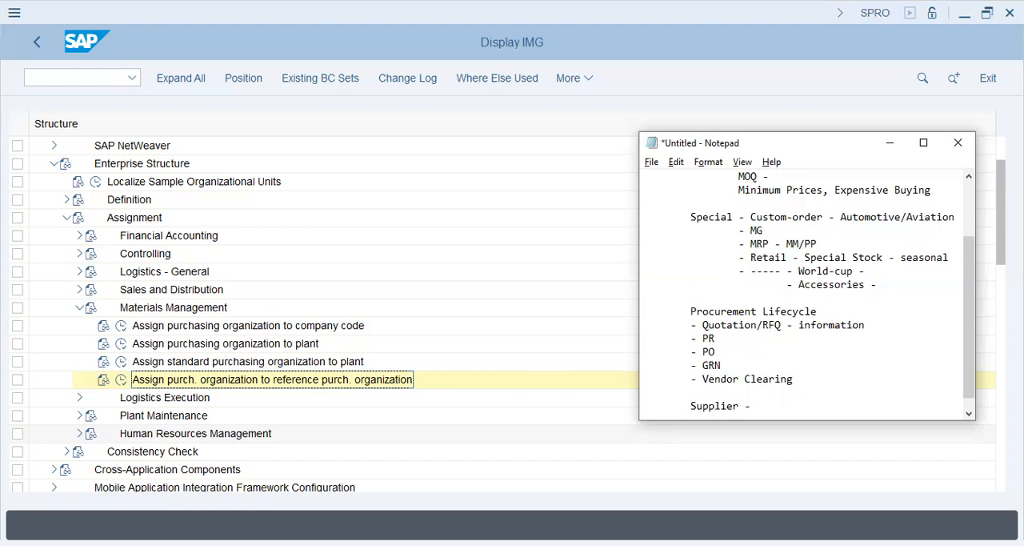
key(Return)
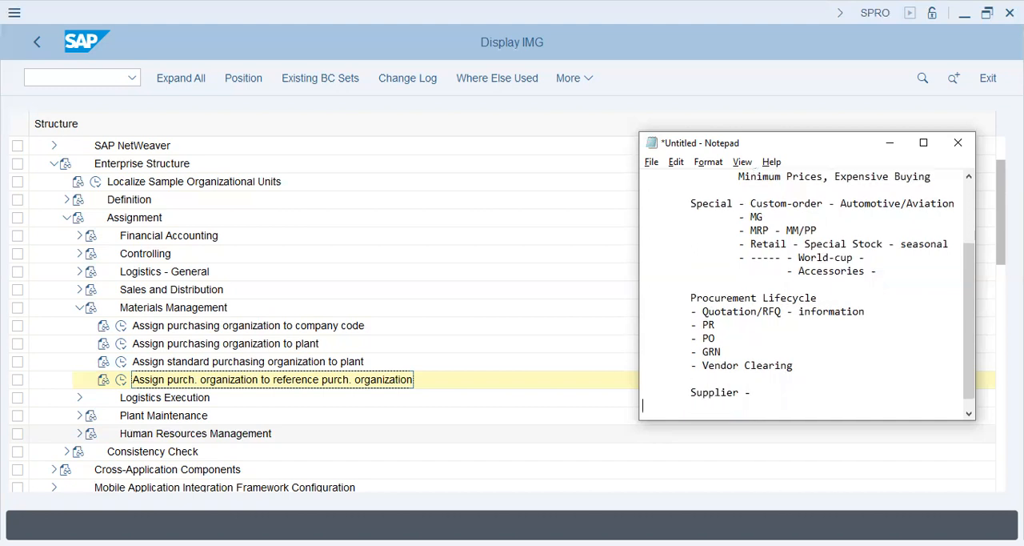
text(- Profile)
key(Return)
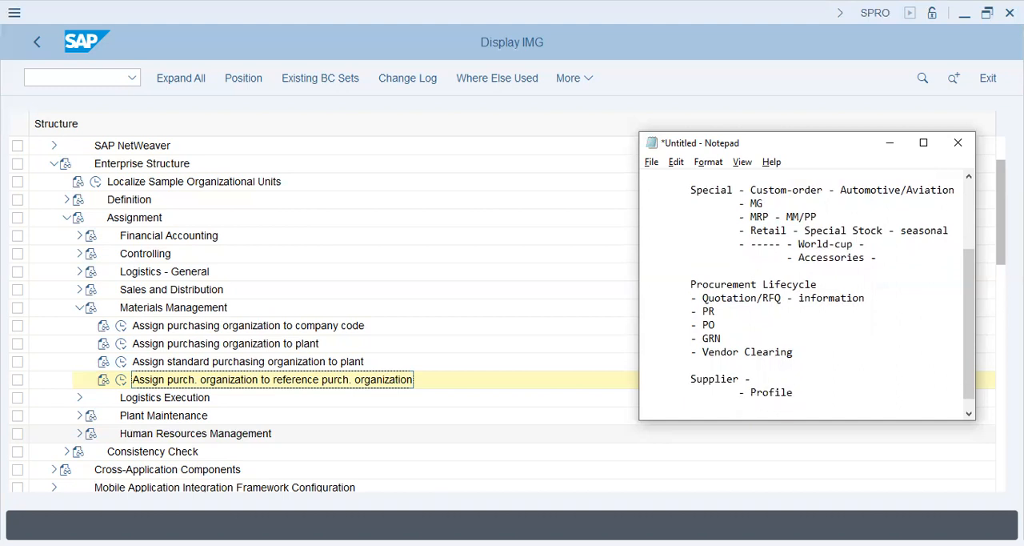
Add the entry "- Supply - rate, Quantity, delivery time" below Profile in the Supplier section
text(- Supply - rate, Quantity)
key(BackSpace)
text(, d)
key(BackSpace)
text(delivery time)
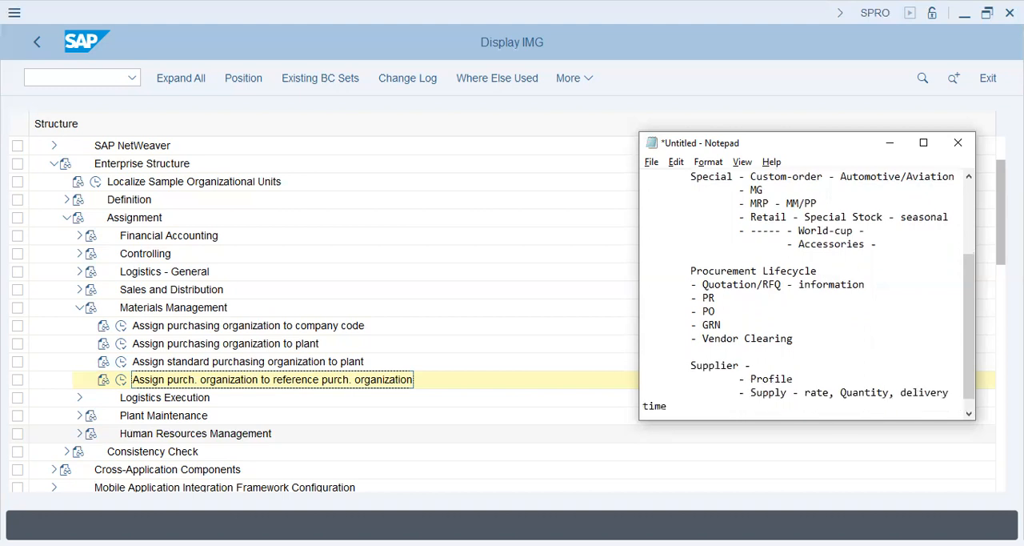
Indent the wrapped word "time" to align with the Supply entry and start a new line below it
key(Tab)
key(Tab)
key(Return)
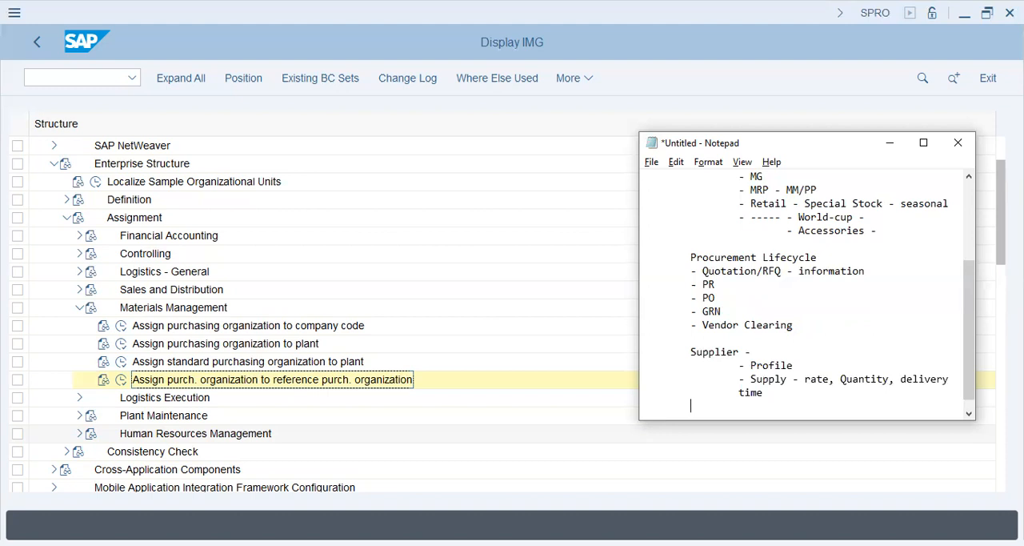
Add the heading "Supplier - Background" below the Supply entry and start an indented line under it
scroll(804, 291, down, 1)
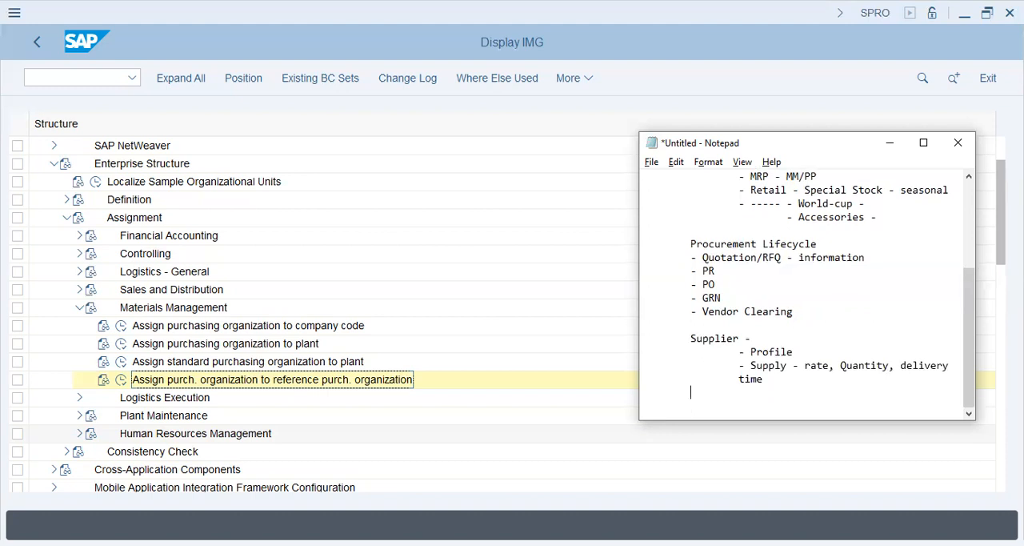
text(Supplier - Background)
key(Return)
key(Tab)
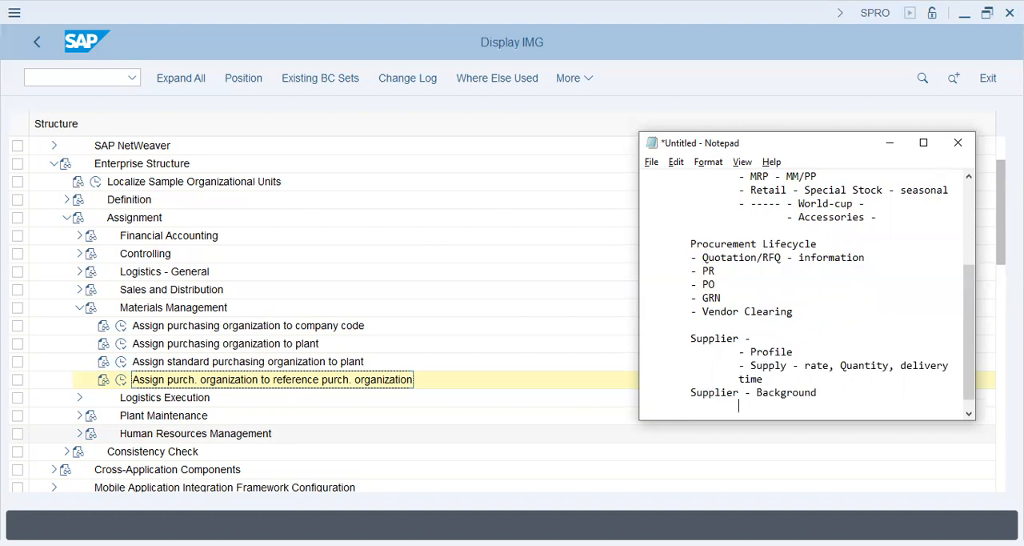
List "- Licenses" and "- products" as indented entries under Supplier - Background
text(-)
key(alt+Tab)
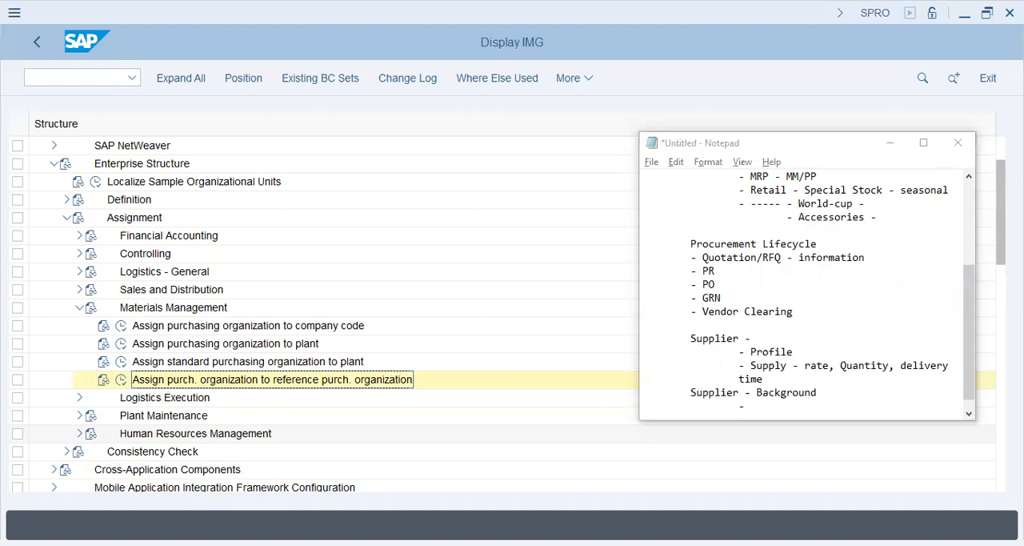
key(alt+Tab)
text(L)
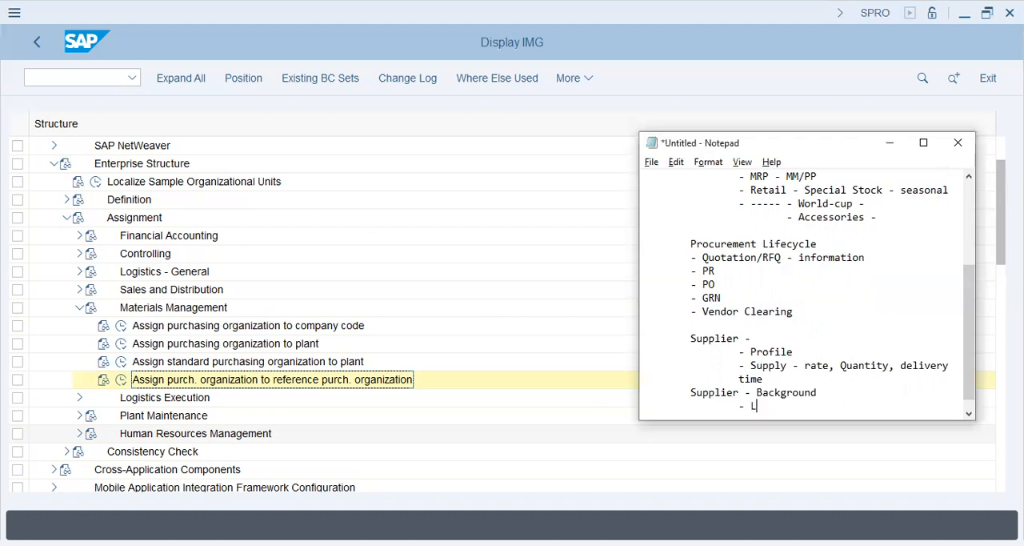
text(icenses)
key(Return)
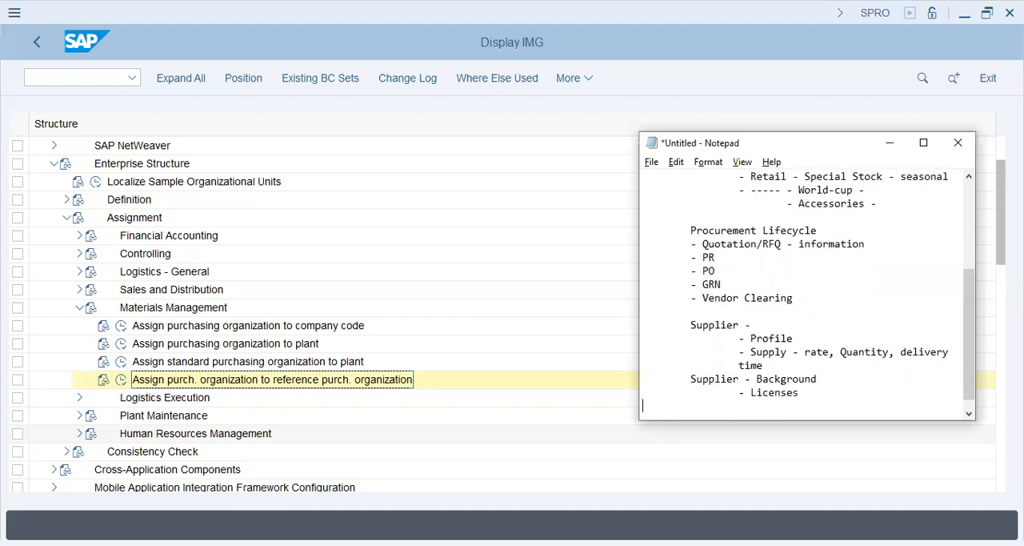
text(- products)
key(Return)
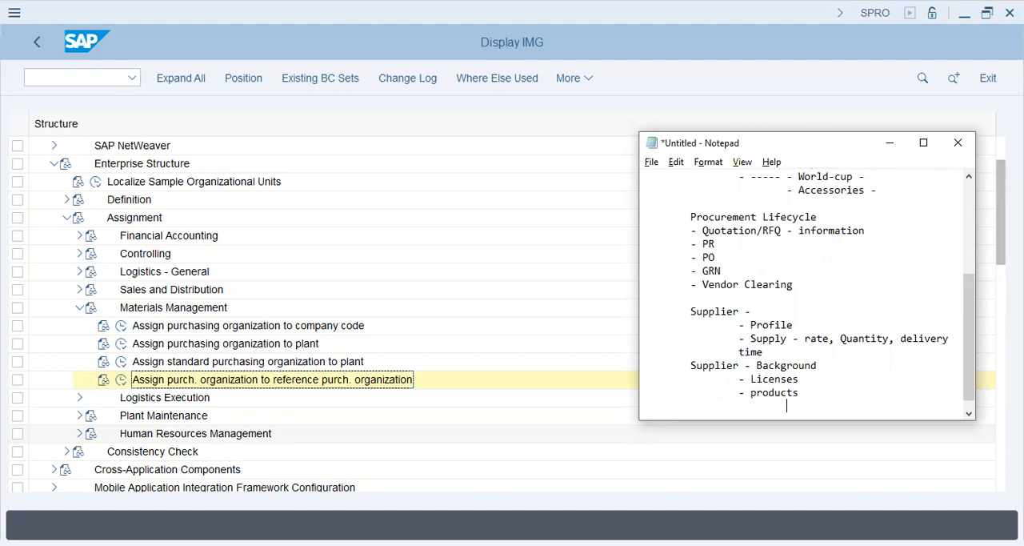
Add the indented entry "- certification" below products, correcting its spelling
key(BackSpace)
text(- )
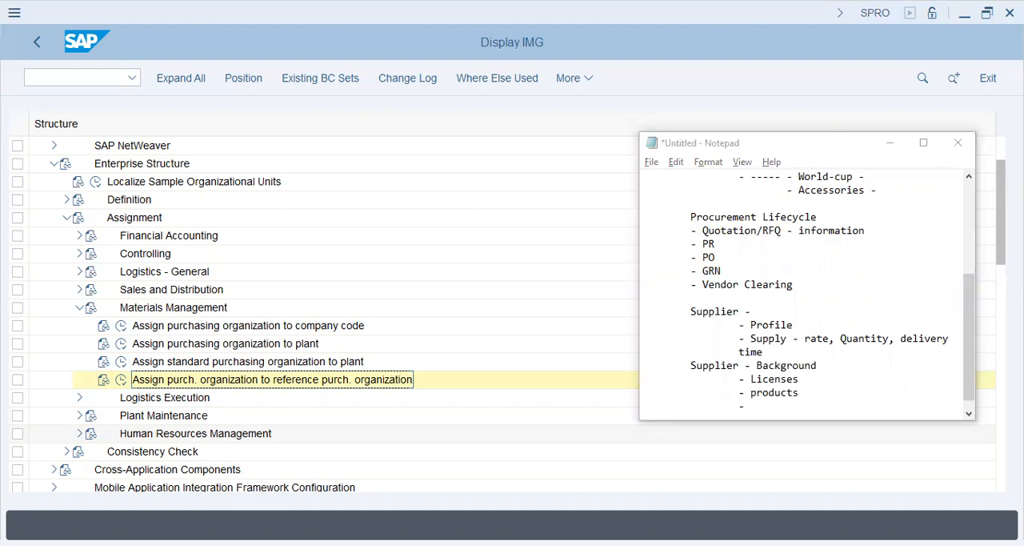
text(certificaton)
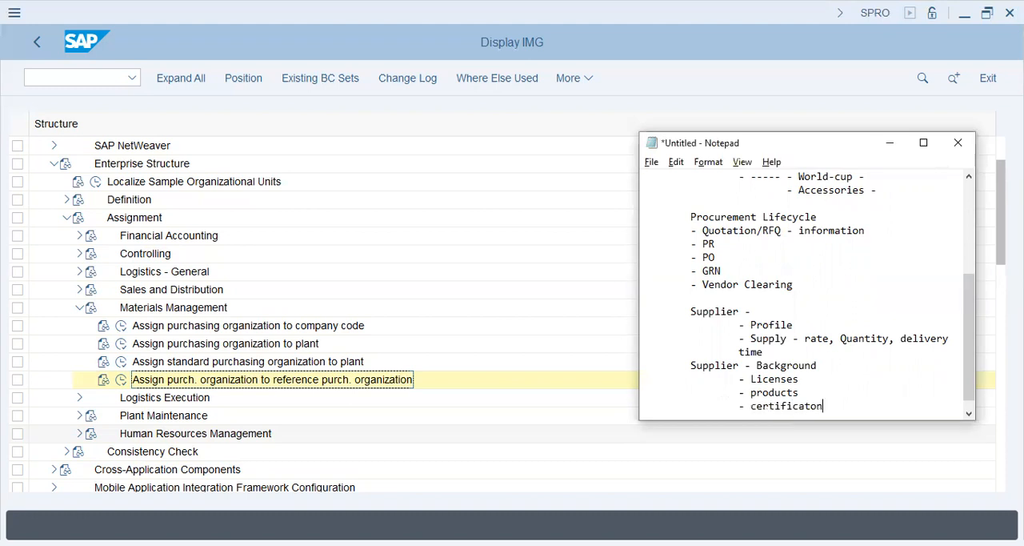
key(BackSpace)
key(BackSpace)
text(ion -)
key(BackSpace)
key(BackSpace)
key(BackSpace)
key(BackSpace)
text(n)
key(Return)
Add the indented entry "- clients" below certification, with an extra dash at the start of its line
text(-)
key(Tab)
Add the indented entry "- Balance Sheets/Bank Records" below clients
key(Tab)
text(-)
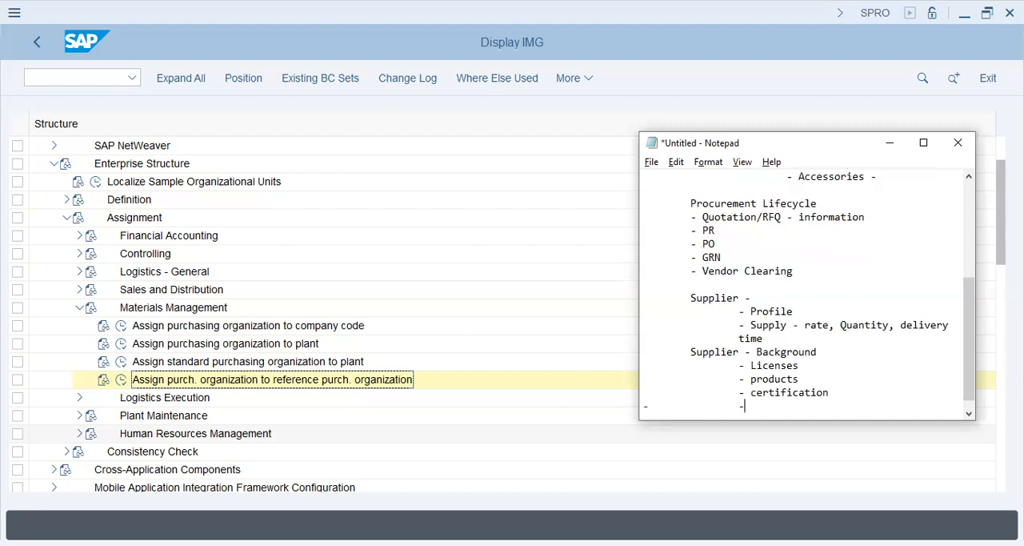
text( clients)
key(Return)
Add the heading "Negotiation" below the Supplier - Background list, aligned with the Supplier headings
key(Tab)
key(Tab)
text(- Balance Sheets/Bank Records)
key(Return)
key(Tab)
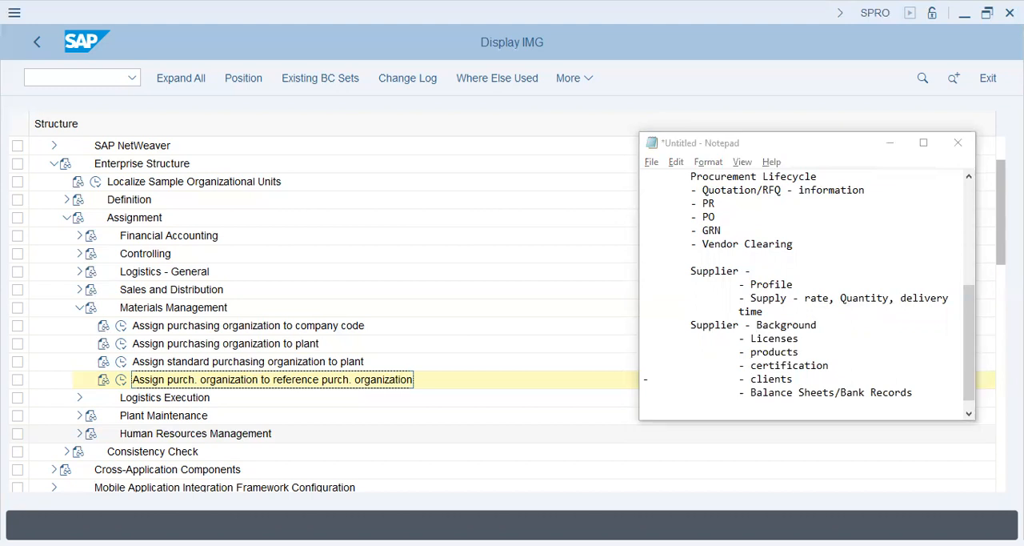
text(Negotiratio)
key(BackSpace)
key(BackSpace)
key(BackSpace)
key(BackSpace)
key(BackSpace)
text(ati)
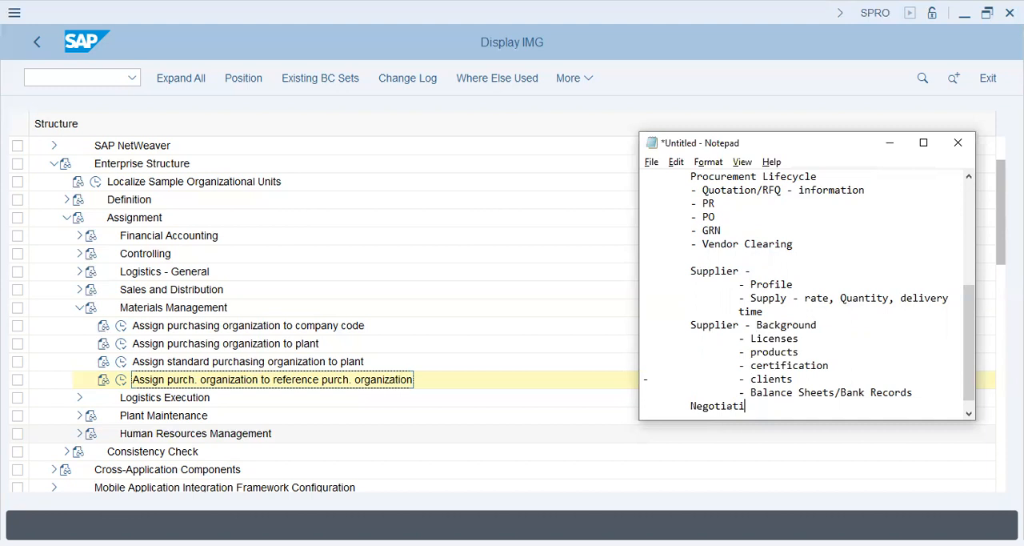
text(on)
key(Return)
Add the indented entry "- 1000" under Negotiation
key(Tab)
key(Tab)
text(-)
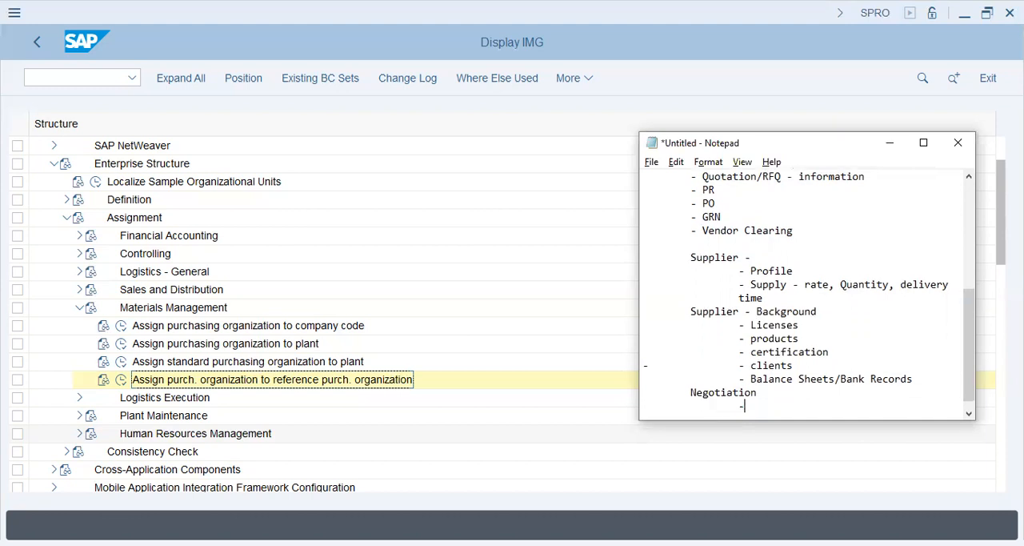
text(1000)
key(Return)
Add the indented entry "- Price - 10pcs" below the 1000 entry
key(Tab)
key(Tab)
text(- Price )
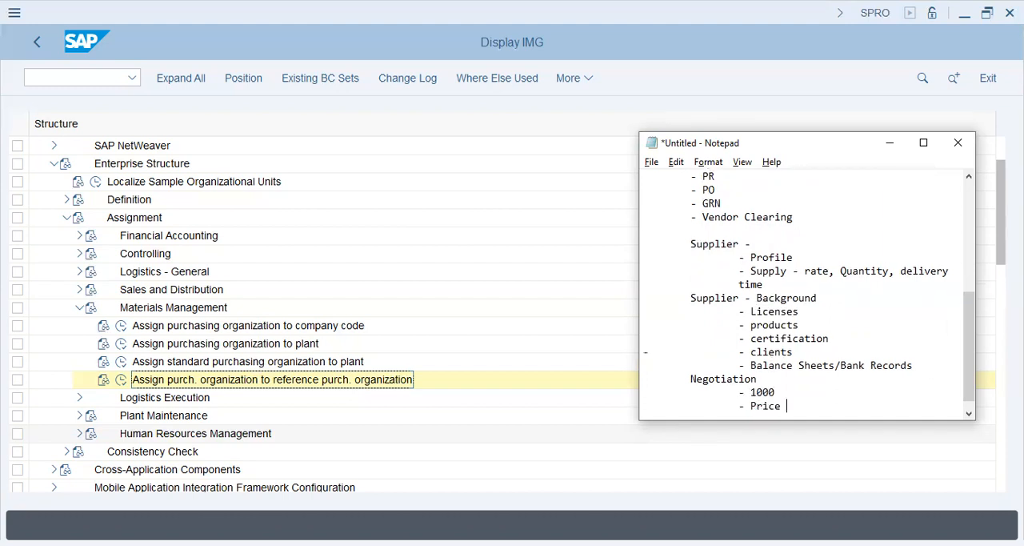
text(- 10)
text(pi)
key(BackSpace)
text(cs)
key(Return)
Complete the Negotiation list with the indented entry "- Set a threshold"
key(Tab)
key(Tab)
key(Tab)
key(BackSpace)
text(-)
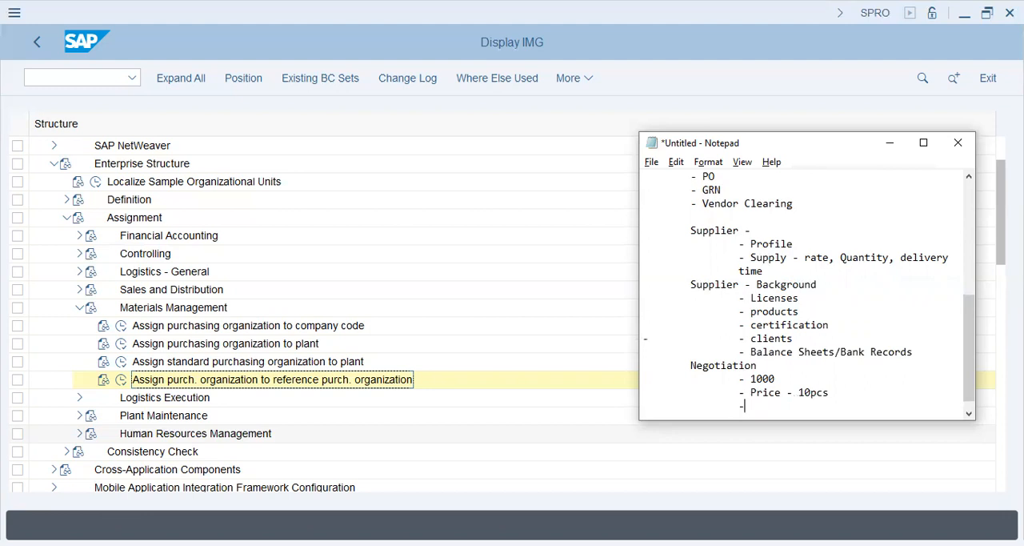
key(BackSpace)
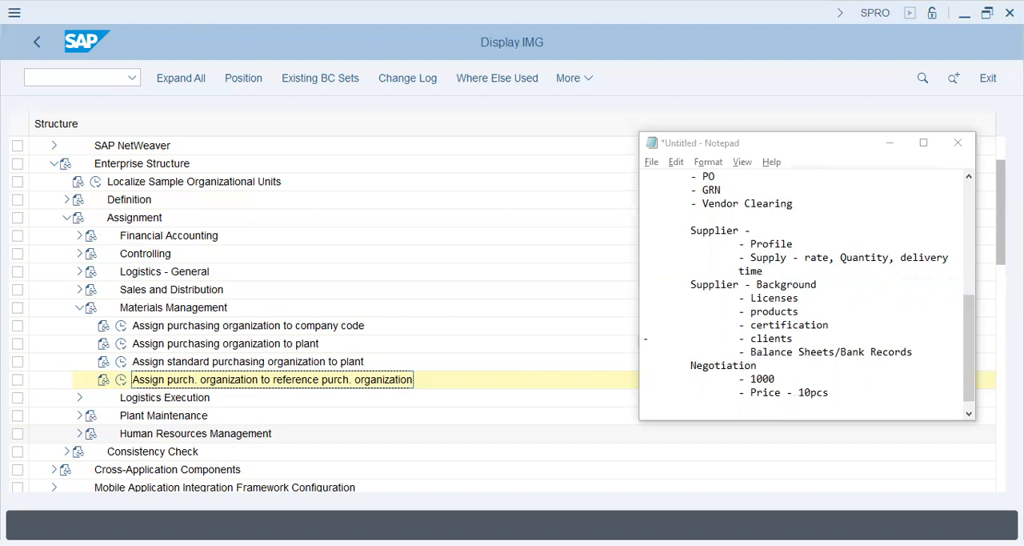
click(740, 406)
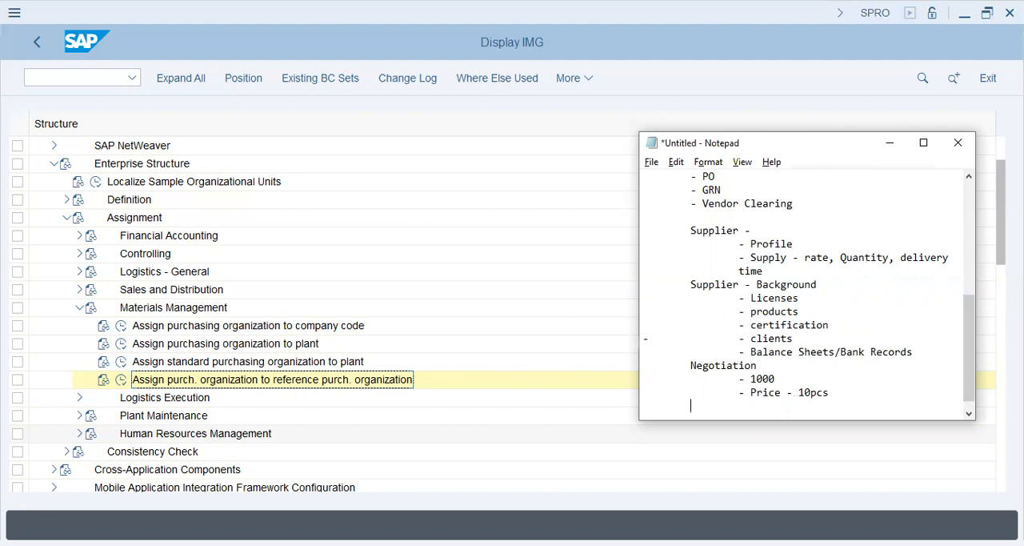
text(- Set a threshold)
key(Return)
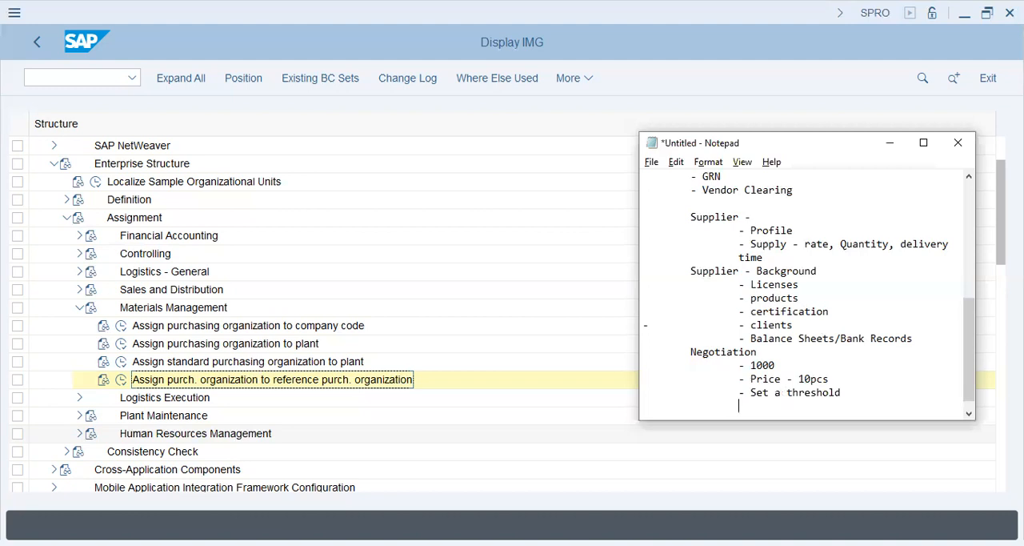
Add the heading "Contract - year" below the Negotiation list, aligned with the Negotiation heading
key(BackSpace)
text(Contract - year)
key(Return)
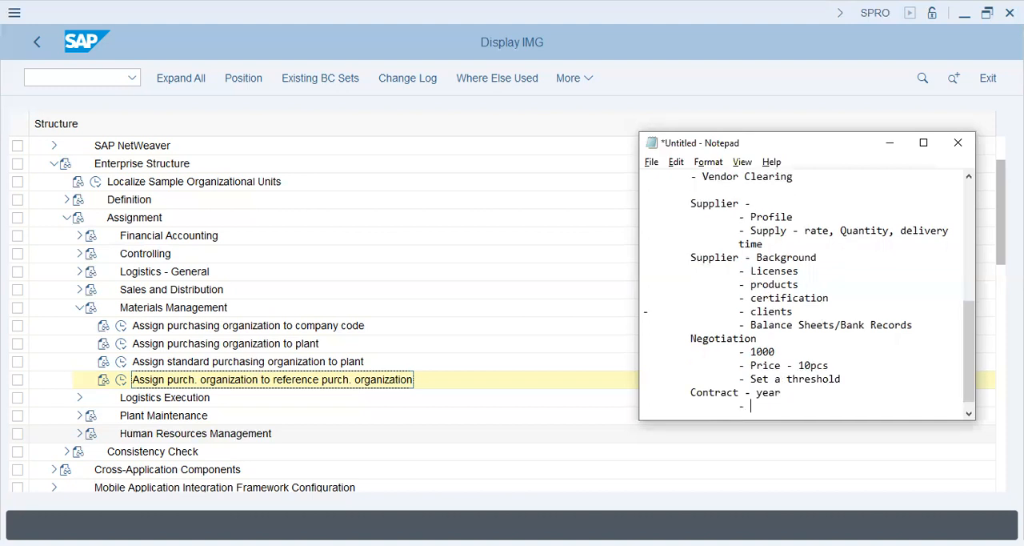
Add the indented entry "- Rate, Qty, Dlv Times" under Contract - year
text(- Rate, Qty, Dlv Times)
key(Return)
Leave an empty indented "-" entry at the end of the Contract list and start fresh lines below it
key(Tab)
key(Tab)
text(-)
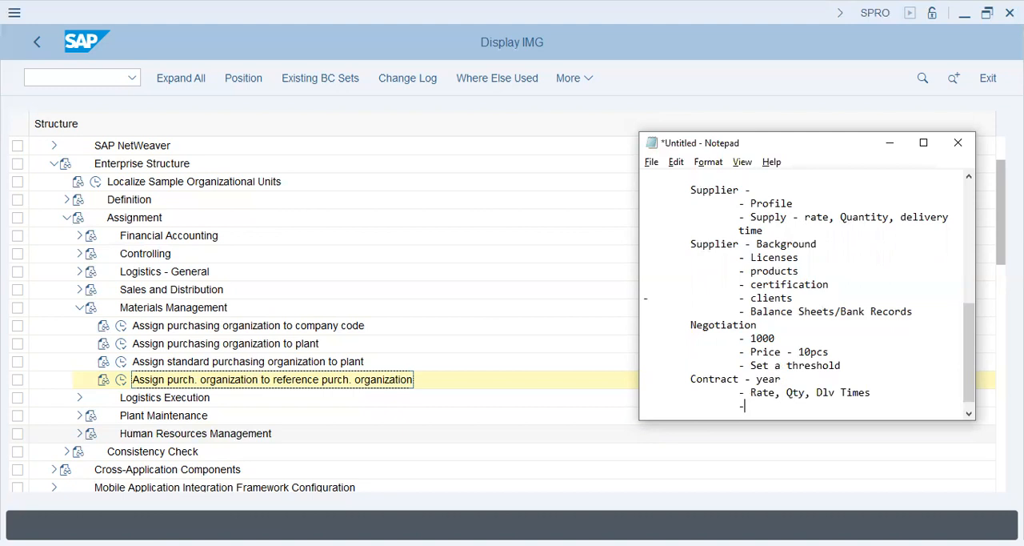
key(Return)
key(Return)
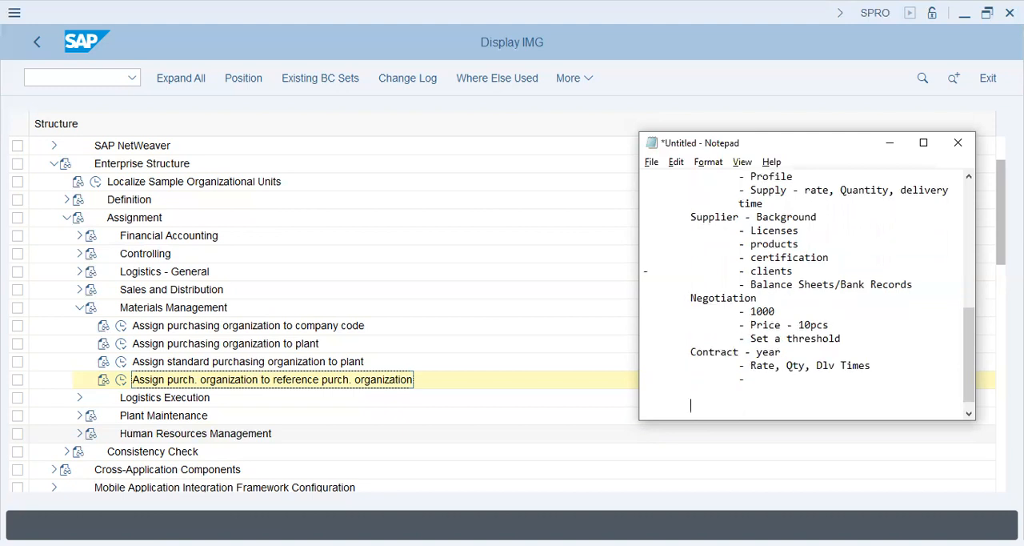
Insert a dashed separator line below the Contract section
key(alt+Tab)
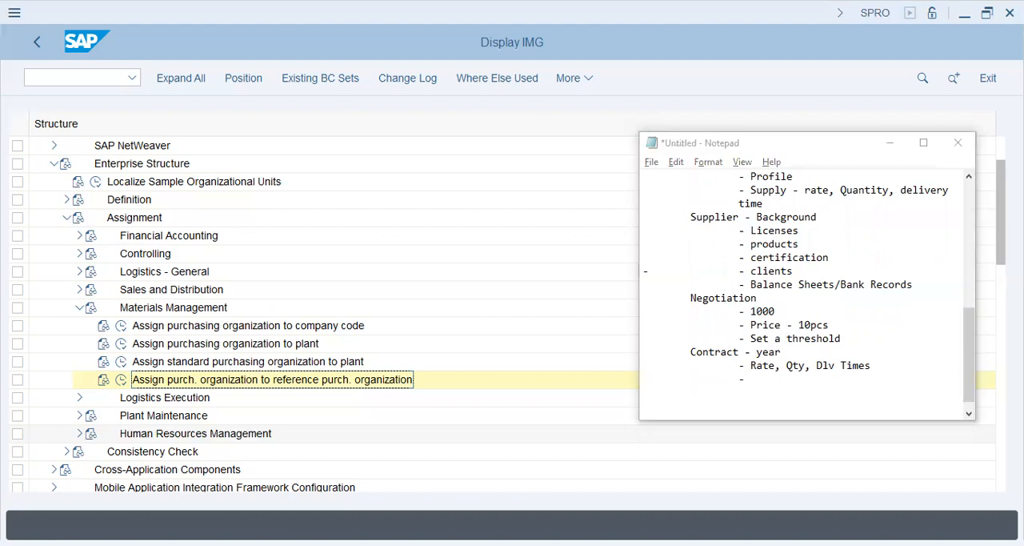
key(alt+Tab)
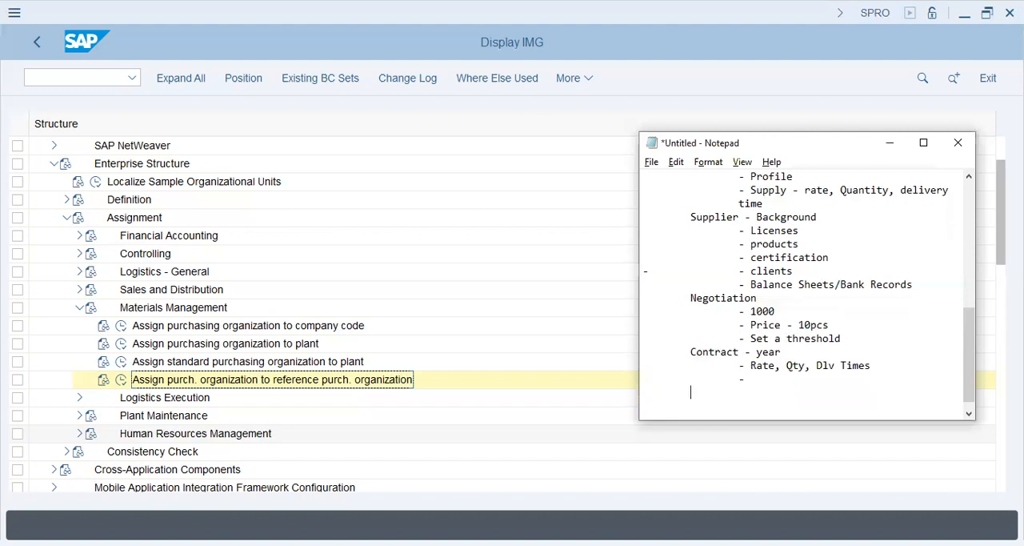
text(Re)
key(BackSpace)
key(BackSpace)
text(------------------)
key(Return)
Add the heading "Requirement ---- what is needed" below the dashed separator
text(Requirement ---- what is neede)
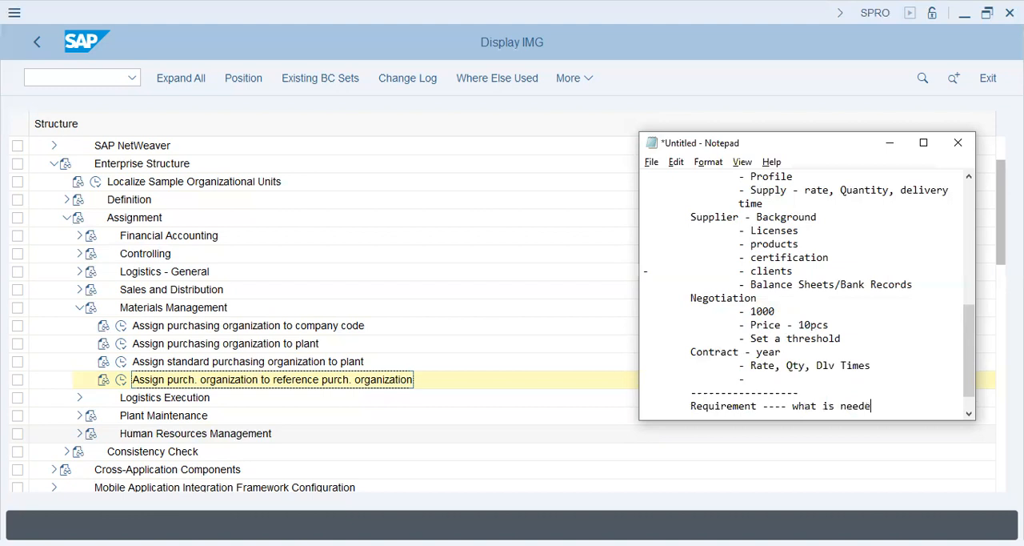
text(d)
key(Return)
Add the indented entry "- Requistion/" under the Requirement heading
key(Tab)
key(Tab)
text(- Requistion)
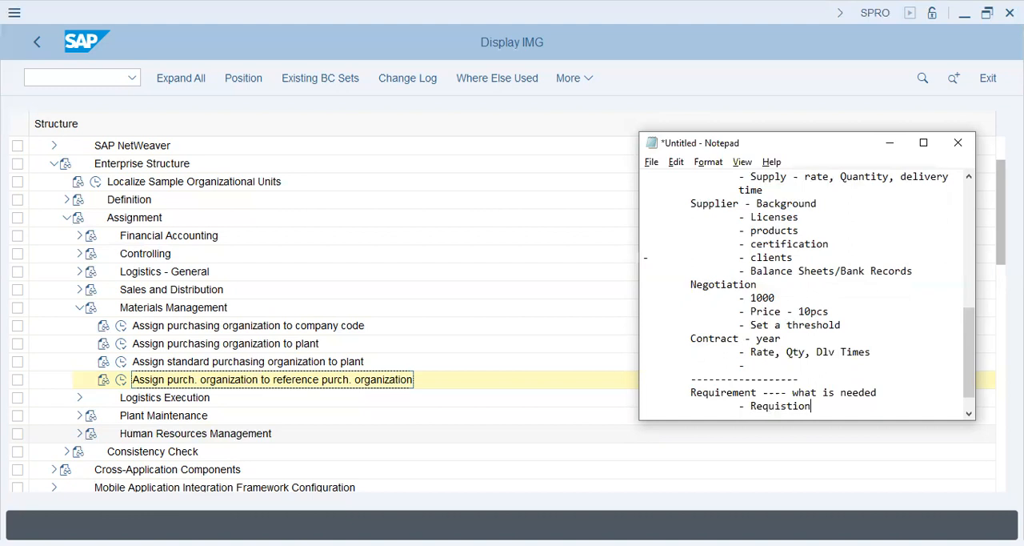
text(/)
Insert "- Quotation" above the Requistion entry and align both with the Requirement heading
key(Tab)
key(Return)
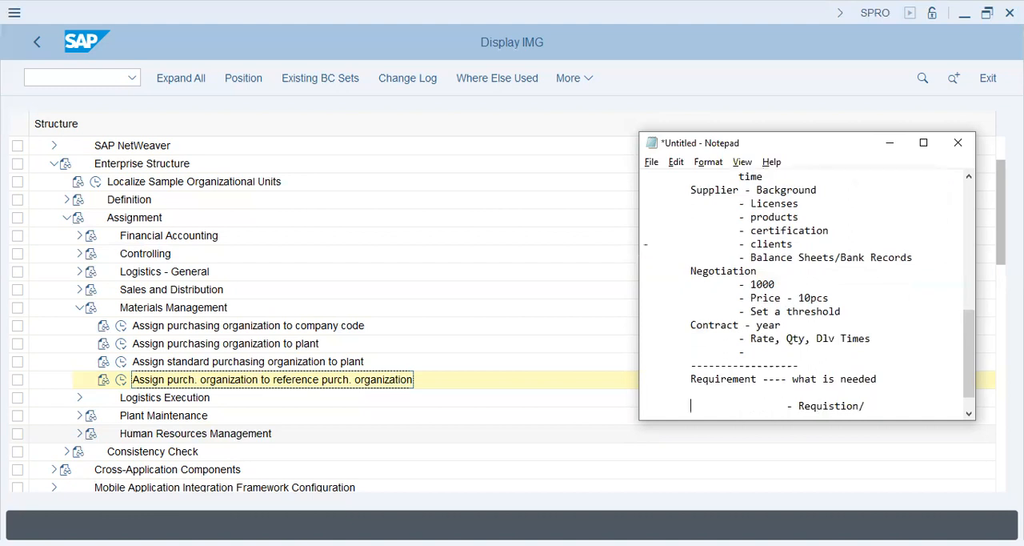
text(- Quotation)
key(BackSpace)
key(BackSpace)
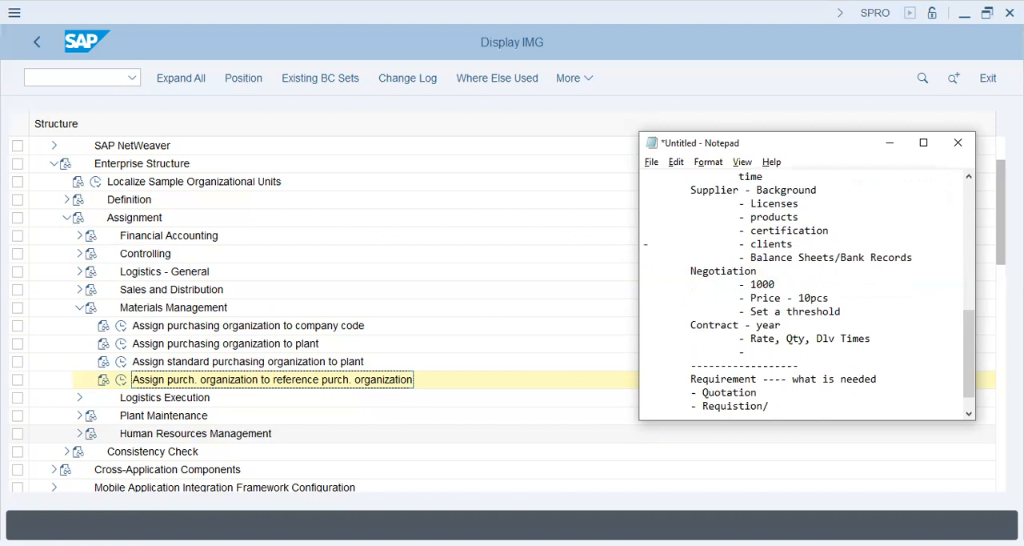
Remove the slash after Requistion and continue the list with "- PO" and "- GRN"
key(Return)
text(- PO)
key(Return)
text(- )
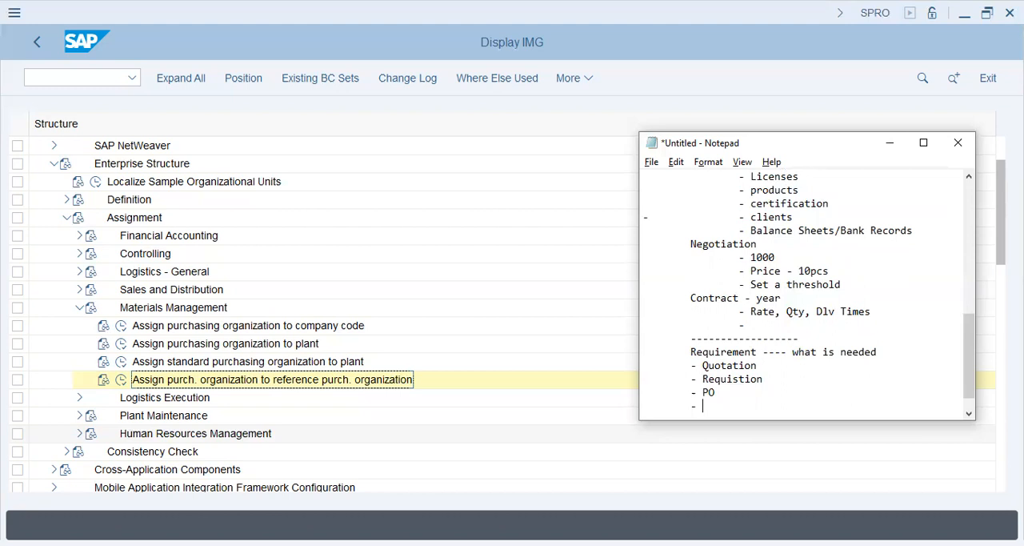
text(GRN)
key(Return)
Add "- Invoice Verification" as the last entry of the Requirement list
text(- )
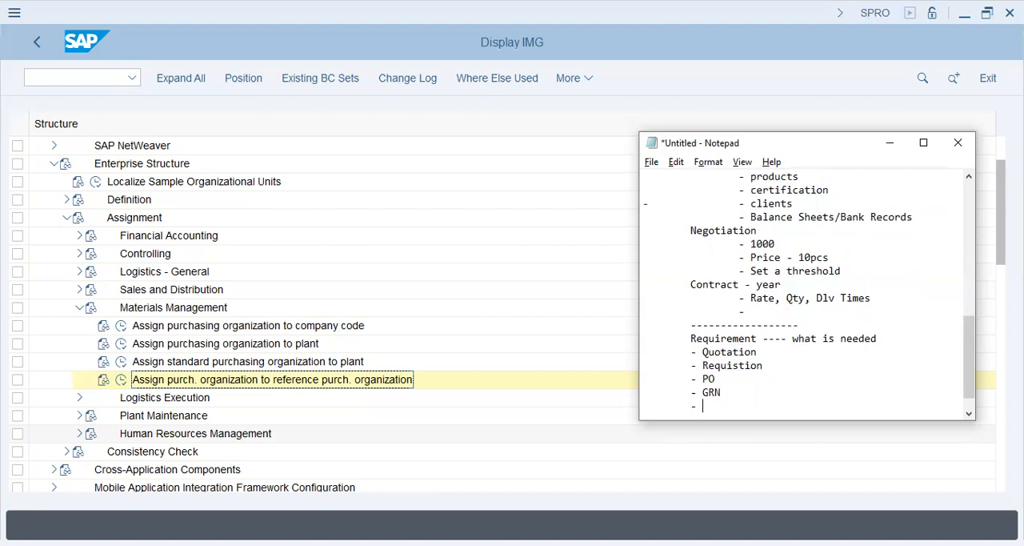
text(Invoice Verification)
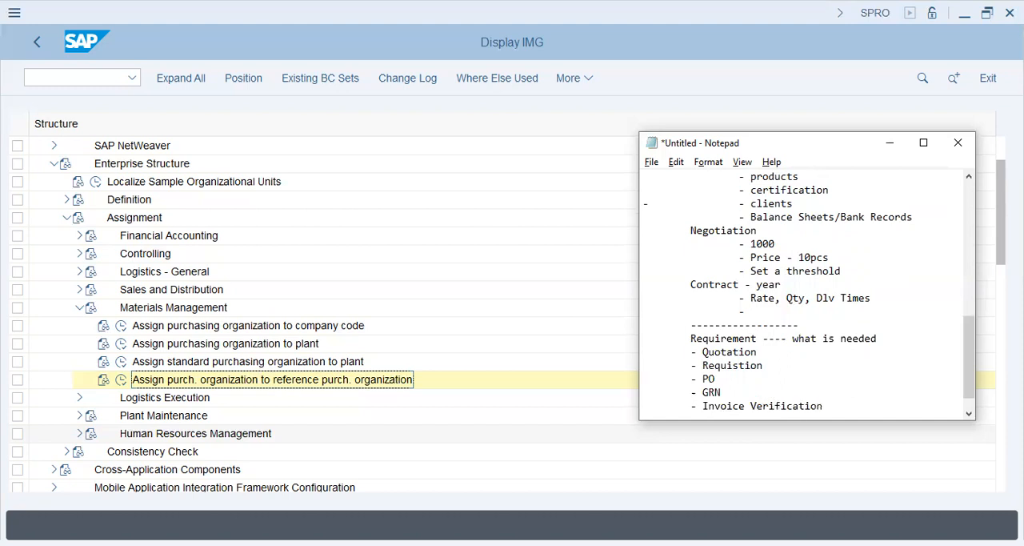
Insert a dashed separator line below Invoice Verification and start a new line
key(alt+Tab)
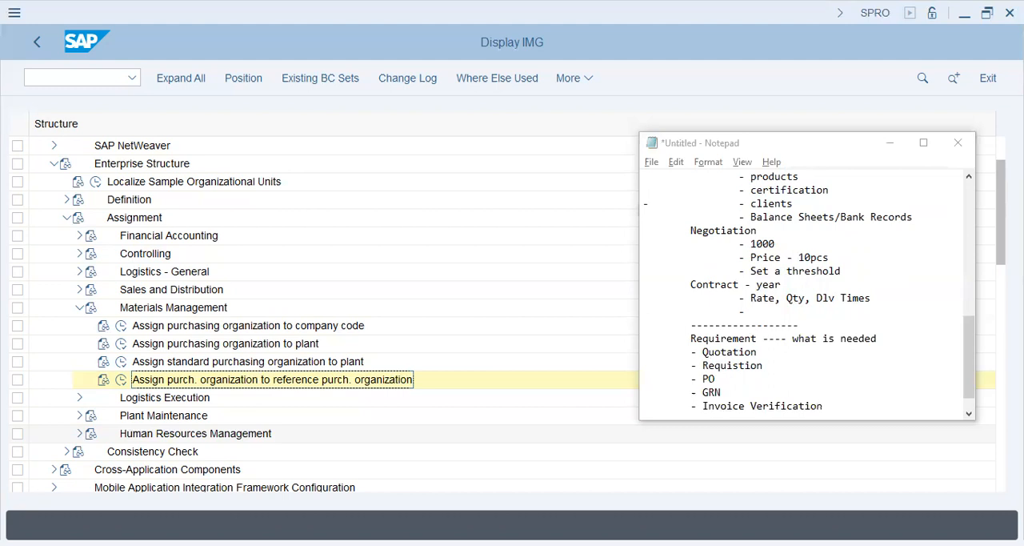
key(alt+Tab)
key(Return)
text(---------------------)
key(Return)
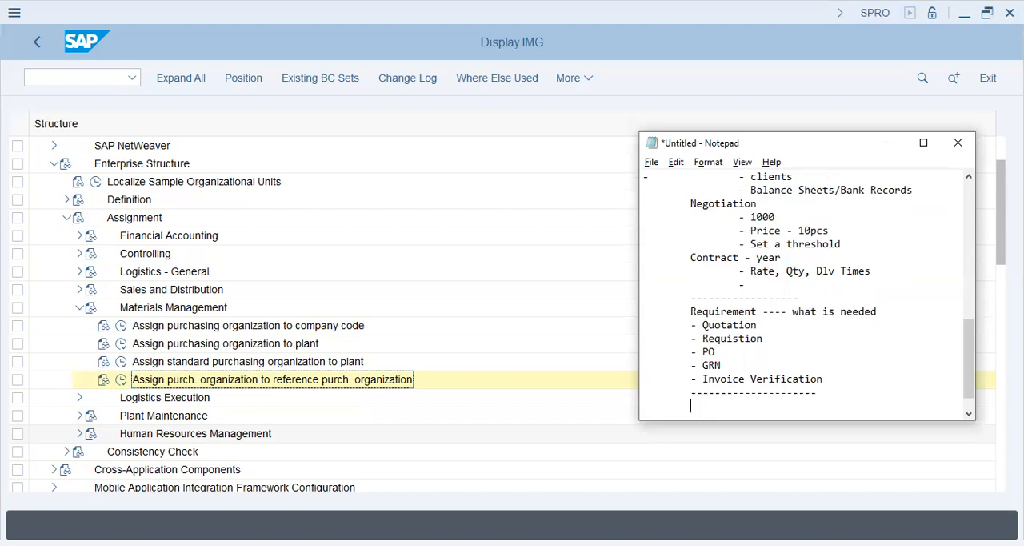
Leave a blank line below the separator and add the heading "External Vs. Internal Procurement"
key(Return)
text(Ex)
text(ten)
text(rna)
text(l Vs. )
text(Inter)
text(nal Proc)
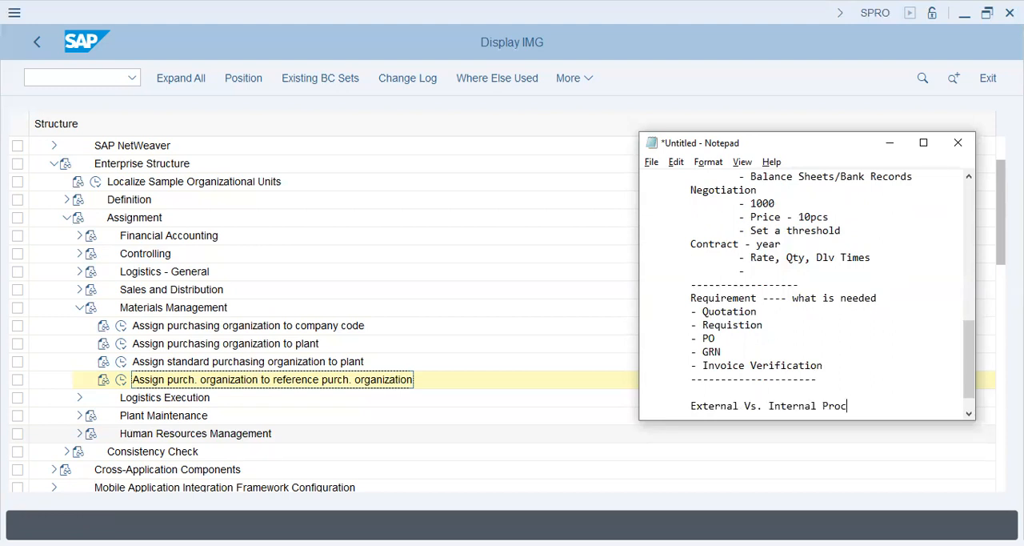
text(urement)
key(Return)
Add the indented entry "-Supplier" below the External Vs. Internal Procurement heading
key(Tab)
text(-)
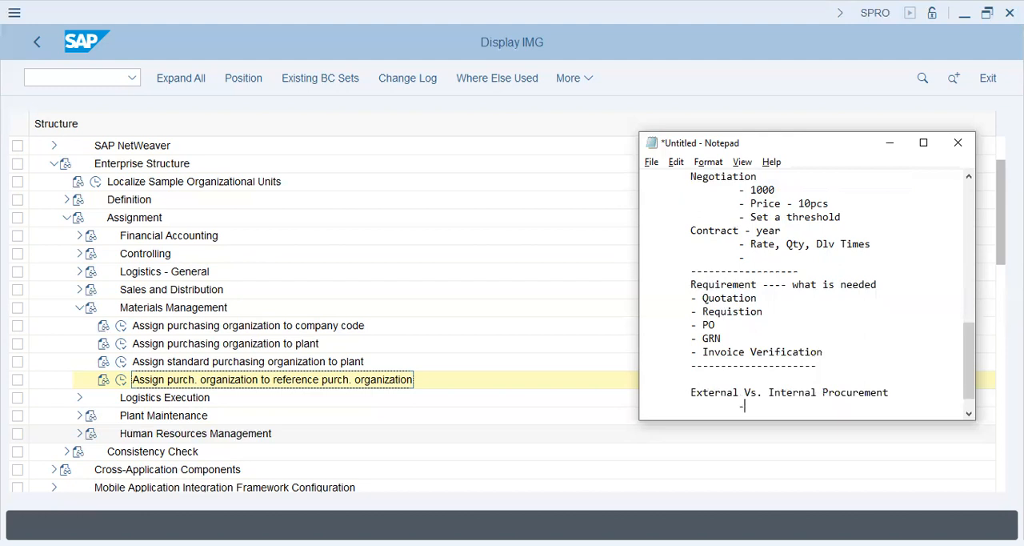
text(Supplir)
key(Return)
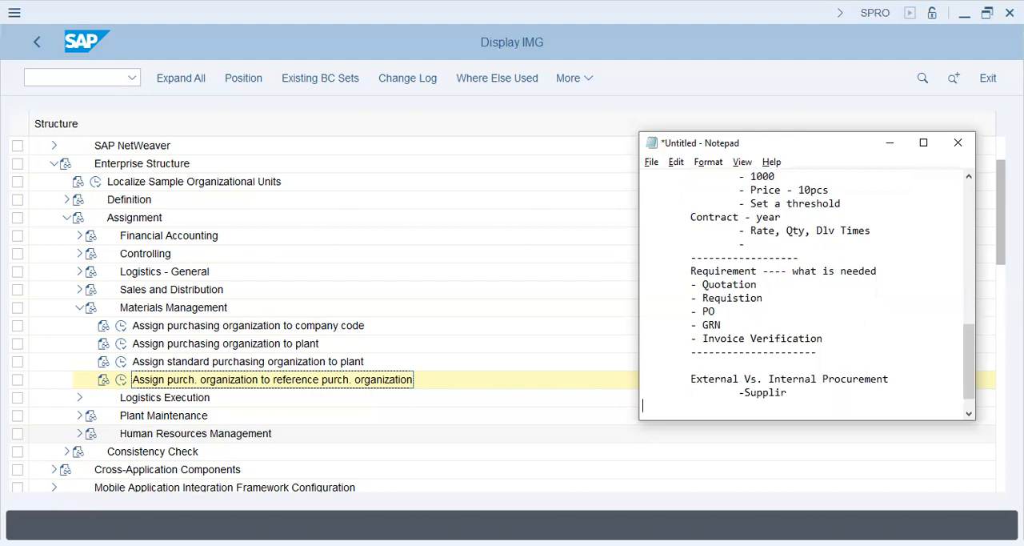
key(BackSpace)
key(BackSpace)
key(BackSpace)
text(er)
key(BackSpace)
key(BackSpace)
text(ier)
key(Return)
Add the entry "-Catering - supplies lunch to marketing department" below the Supplier entry
text(-)
key(BackSpace)
text(Categ)
key(BackSpace)
text(ring - supplies lunch to ma)
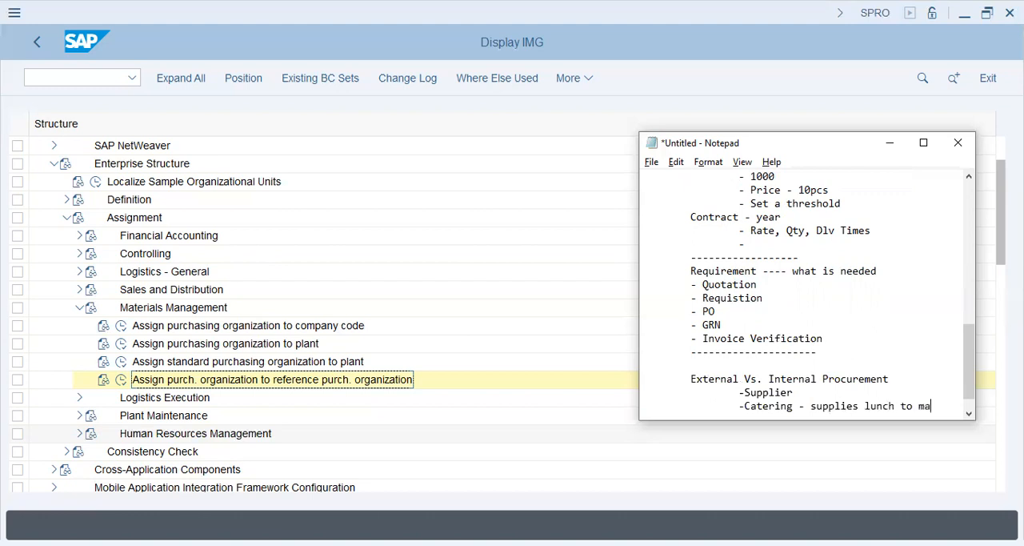
text(rketing deparm)
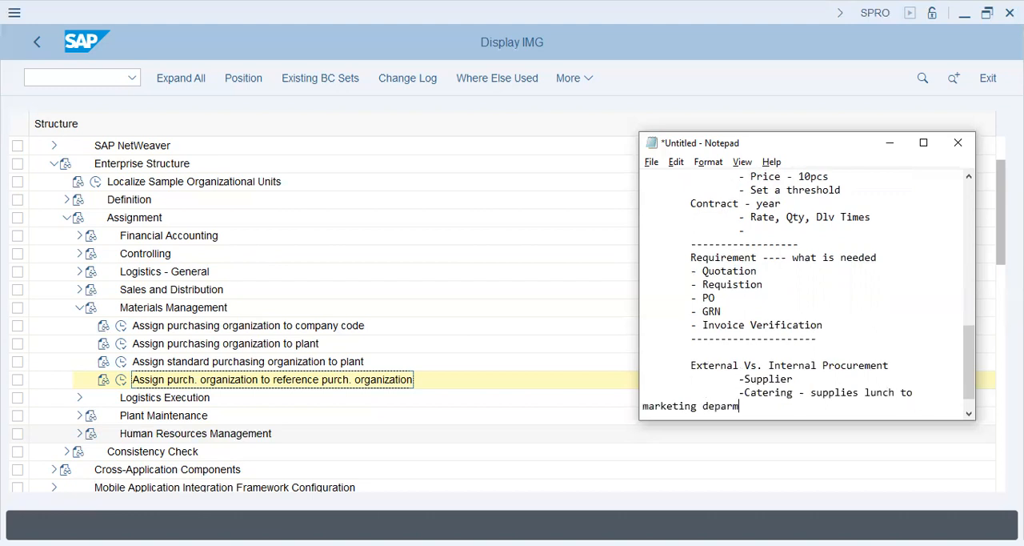
text(ment)
key(Return)
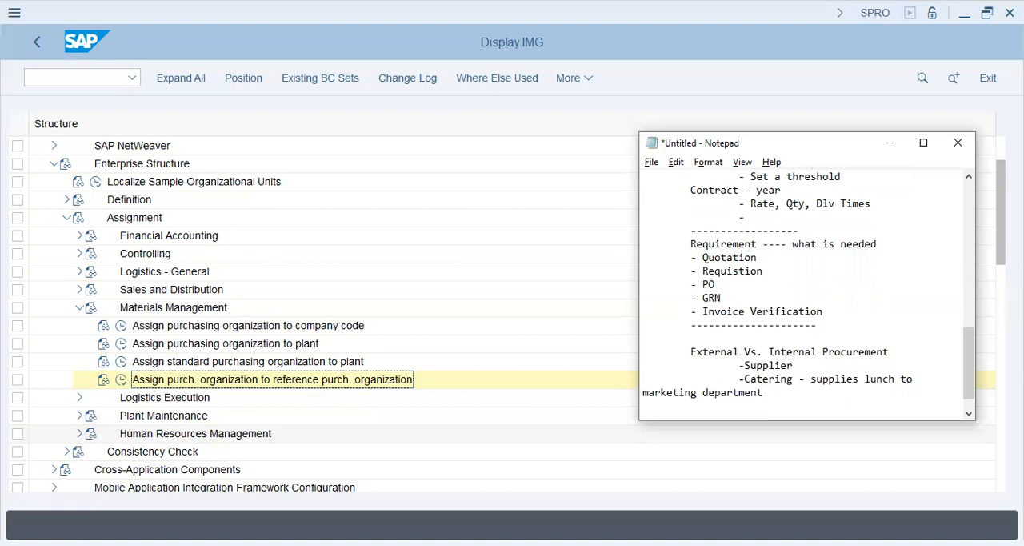
Start an indented "Special procurement - " line below the catering entry
key(alt+Tab)
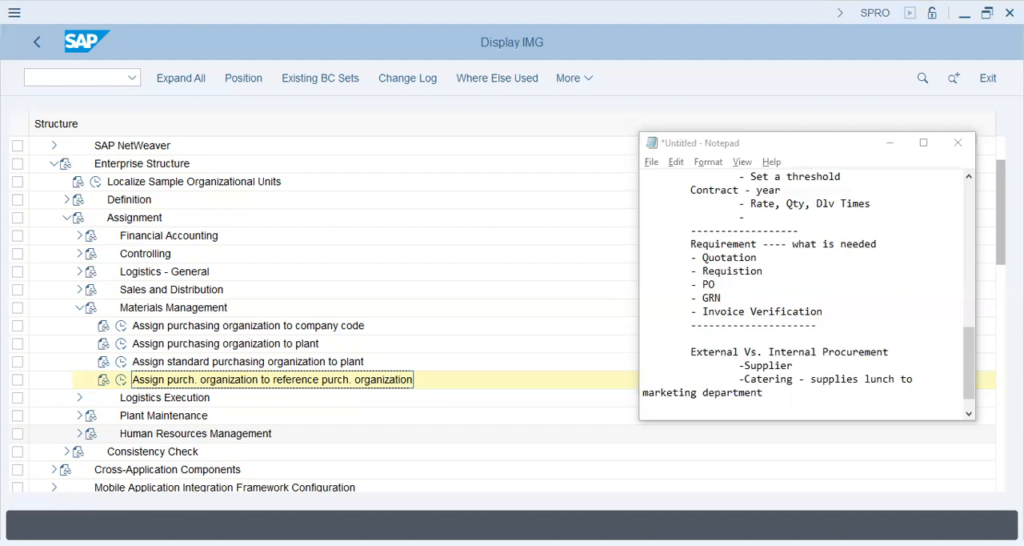
key(alt+Tab)
key(Return)
key(Tab)
text(S)
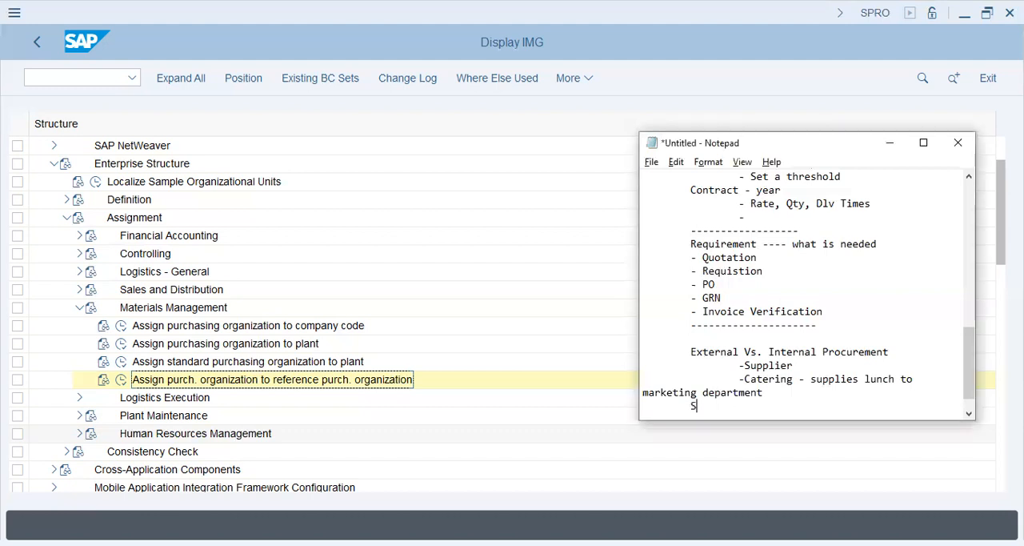
text(pecial procurement - )
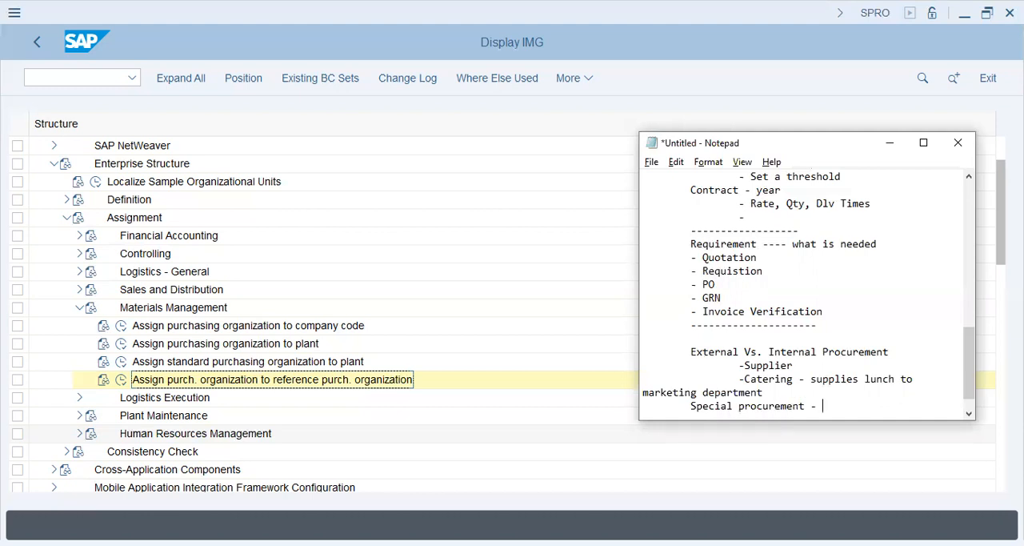
text(rare order, quantity)
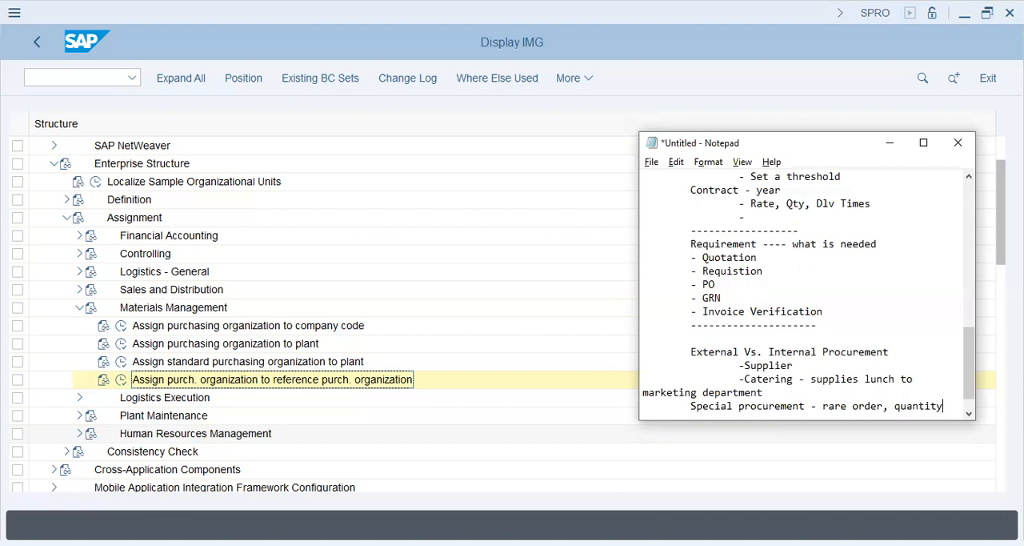
Complete the Special procurement line with "rare order, quantity, price"
text(, pric)
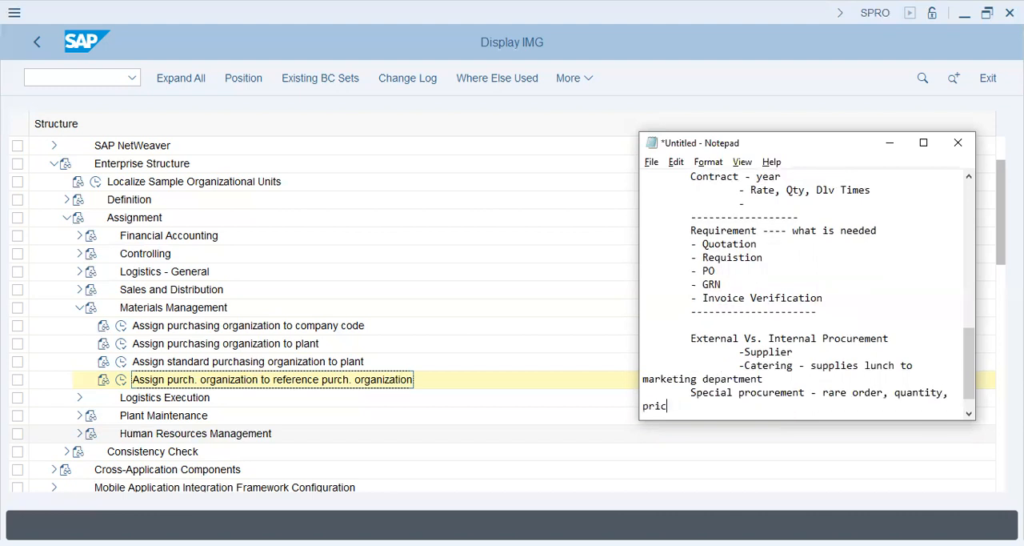
text(e is)
key(BackSpace)
key(BackSpace)
key(BackSpace)
key(BackSpace)
Start a new line below the notes and indent the wrapped "price" and "marketing department" text to align with their entries
key(Return)
key(Tab)
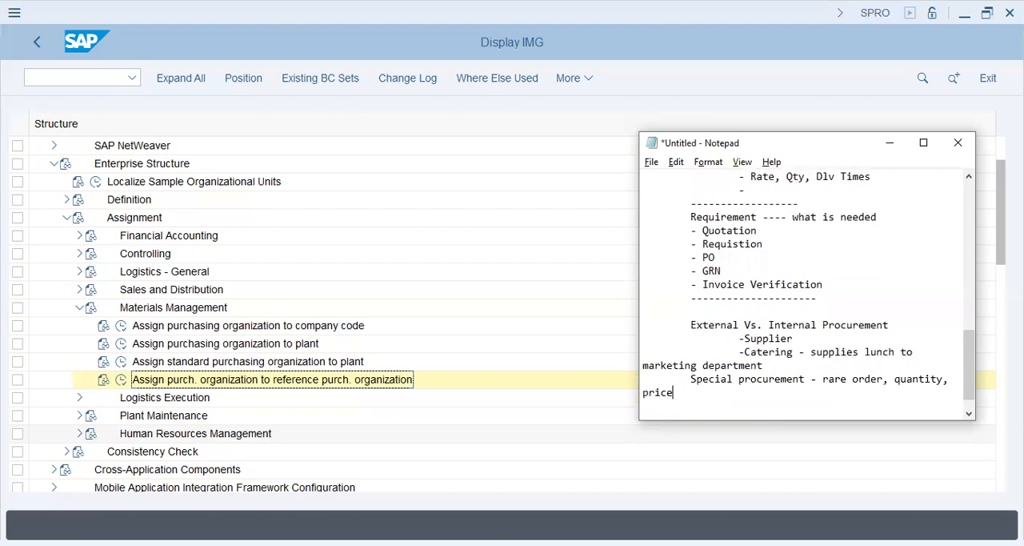
key(Home)
key(Tab)
key(Up)
key(Up)
key(Home)
key(Tab)
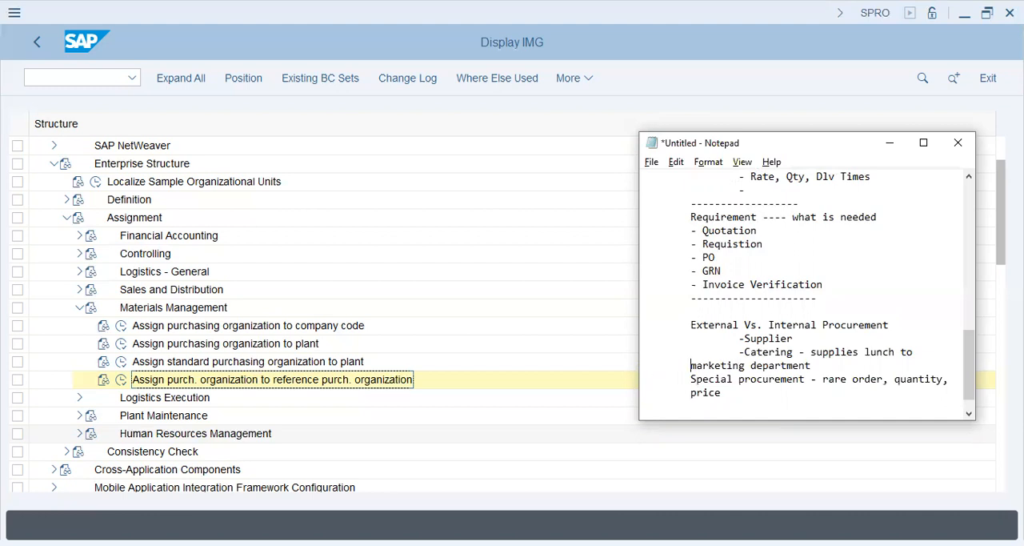
key(Tab)
key(Down)
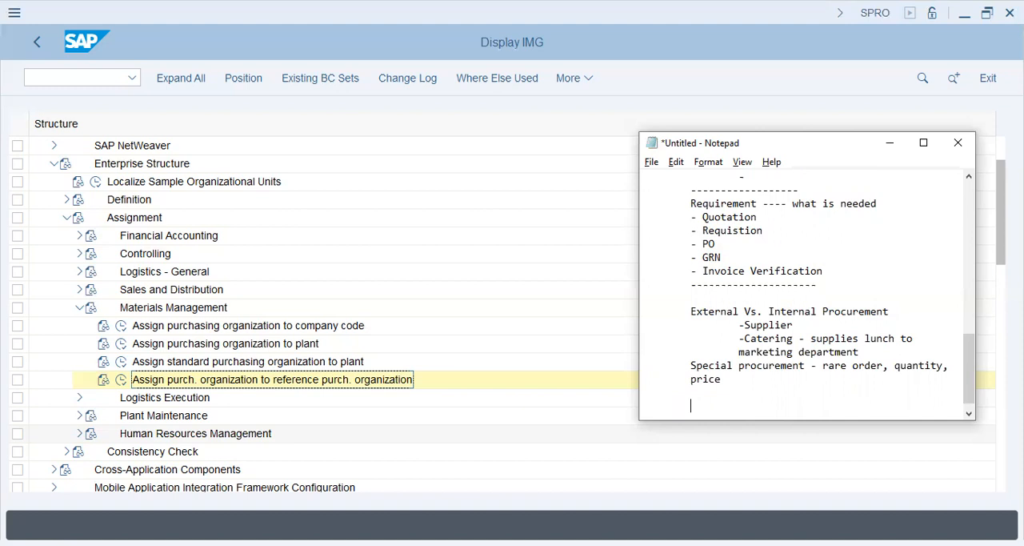
Switch to SAP, leave the IMG and open the Transport Organizer with transaction SE10
key(alt+Tab)
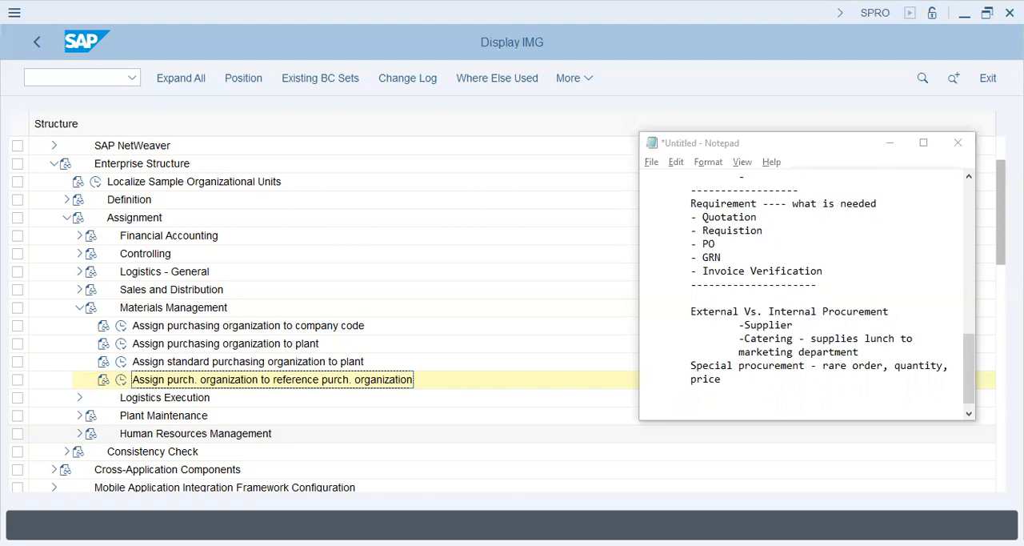
click(82, 80)
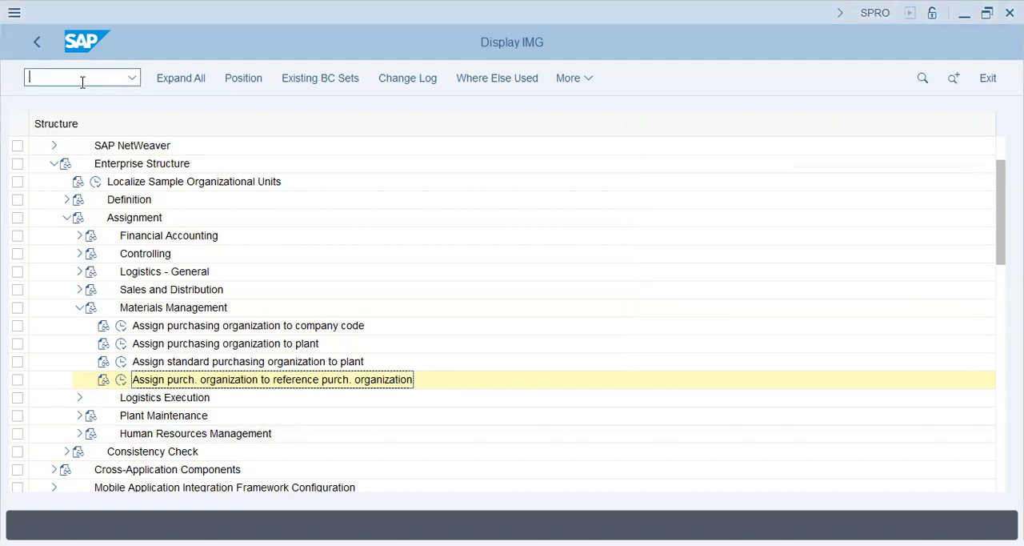
text(/n)
key(Return)
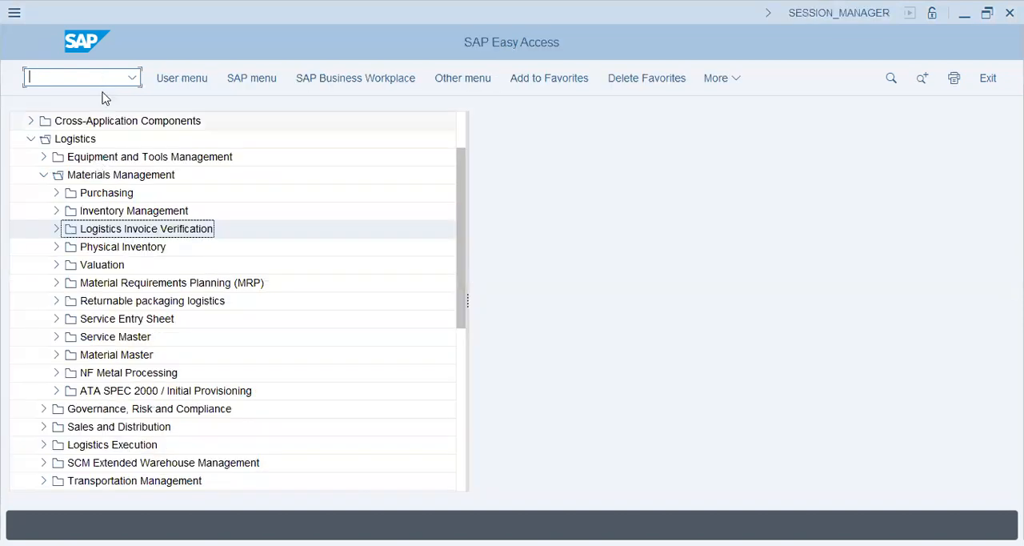
text(MIRO)
key(Return)
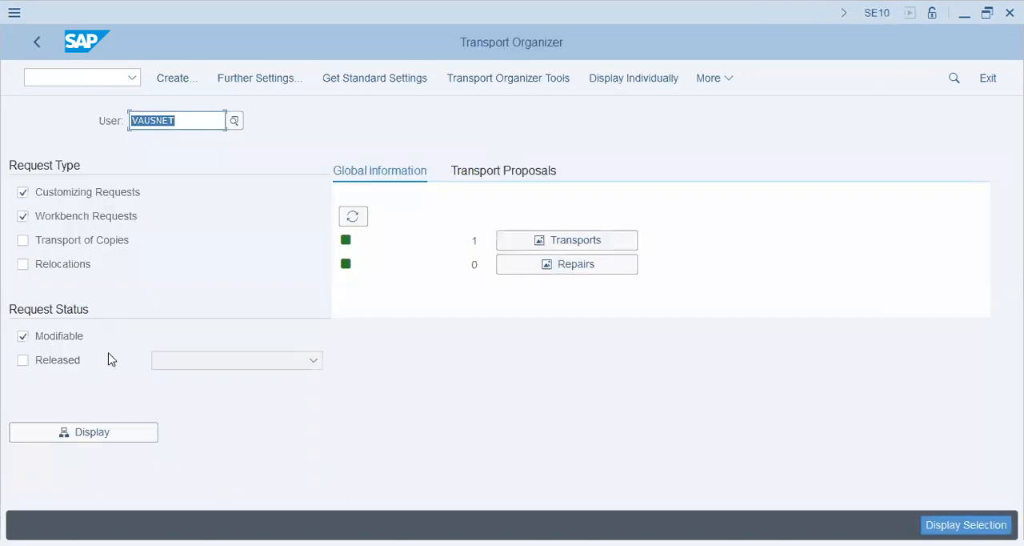
Display the modifiable customizing and workbench requests and search them for "c45"
click(101, 425)
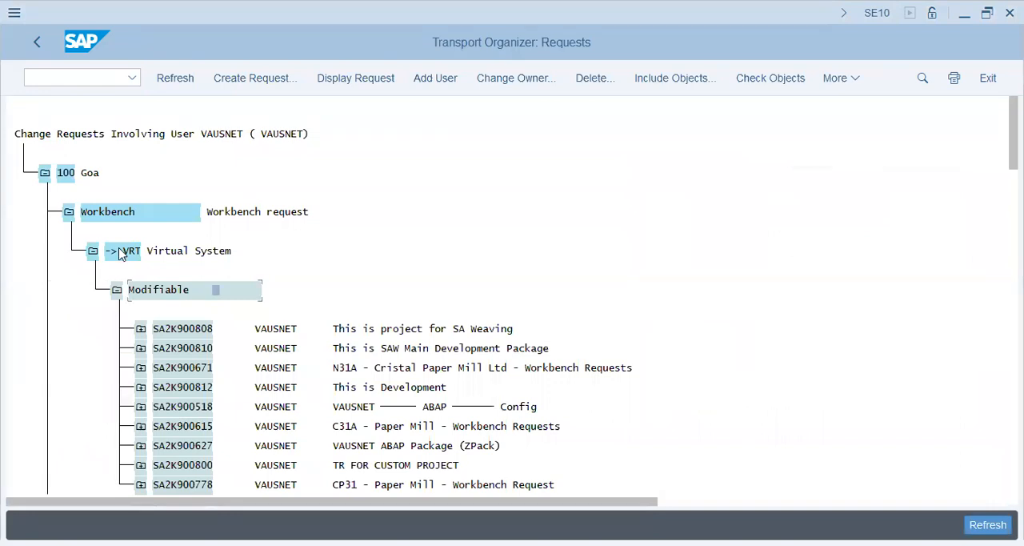
key(ctrl+f)
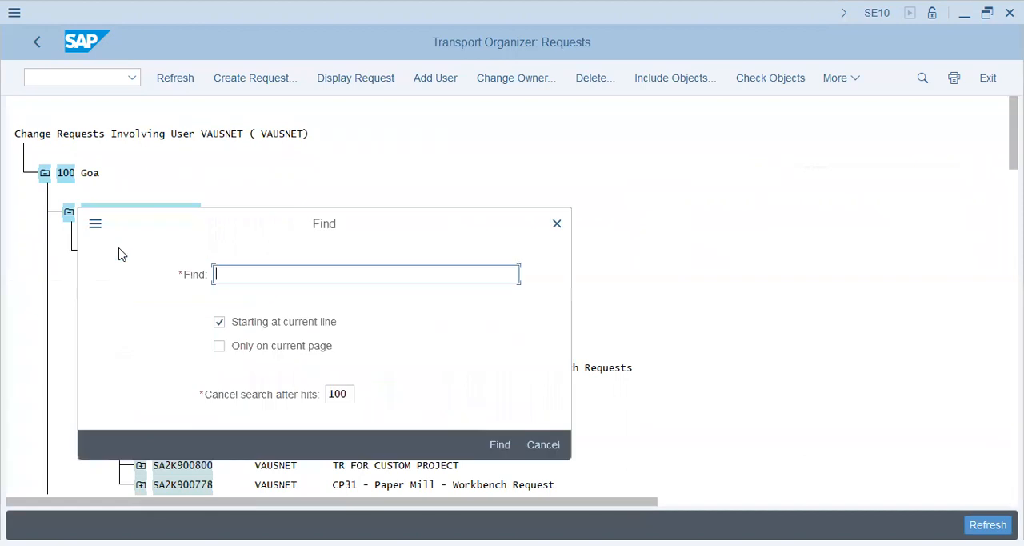
text(c45)
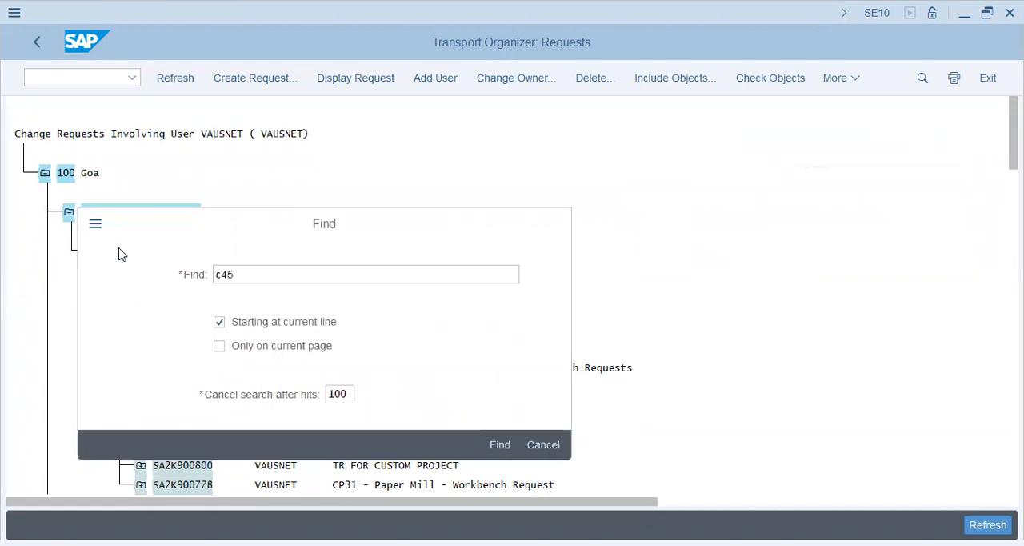
key(Return)
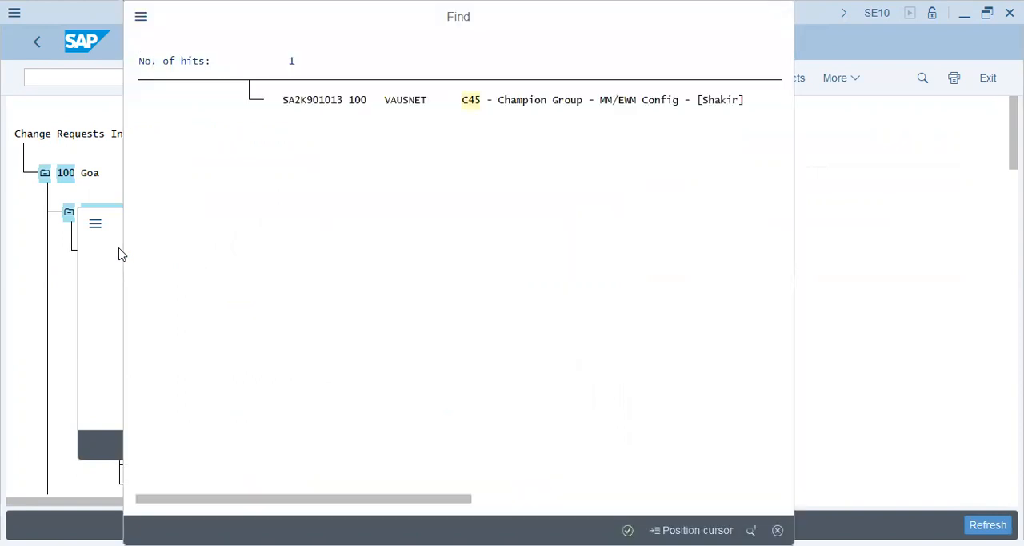
Go to the C45 - Champion Group MM/EWM Config request and expand its Customizing Task to view the recorded IMG activities
key(Return)
key(Return)
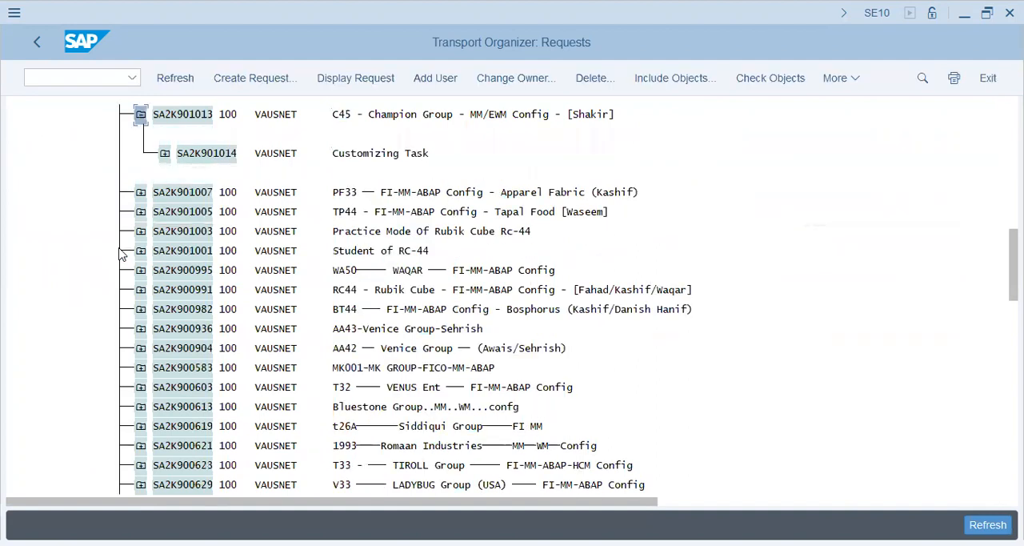
key(Down)
key(Return)
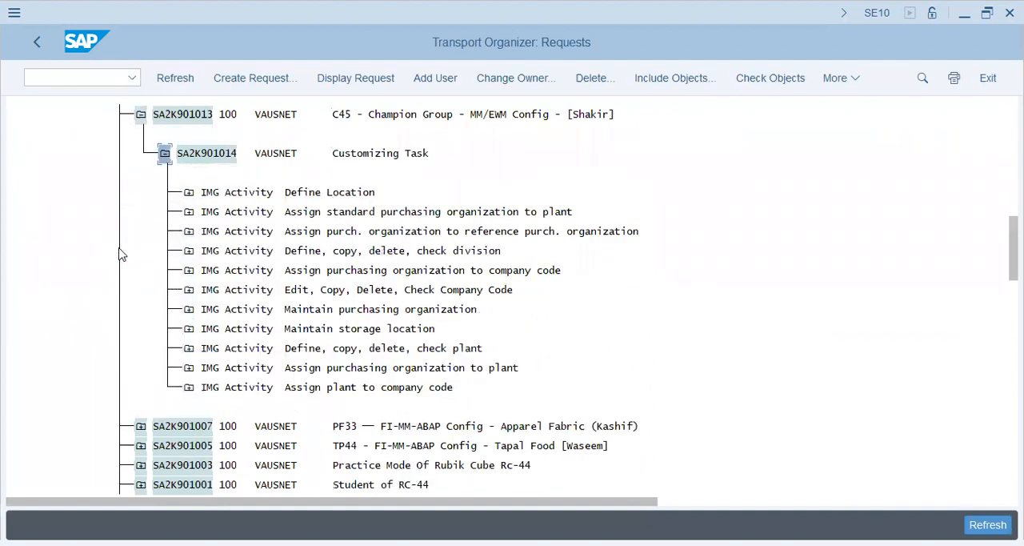